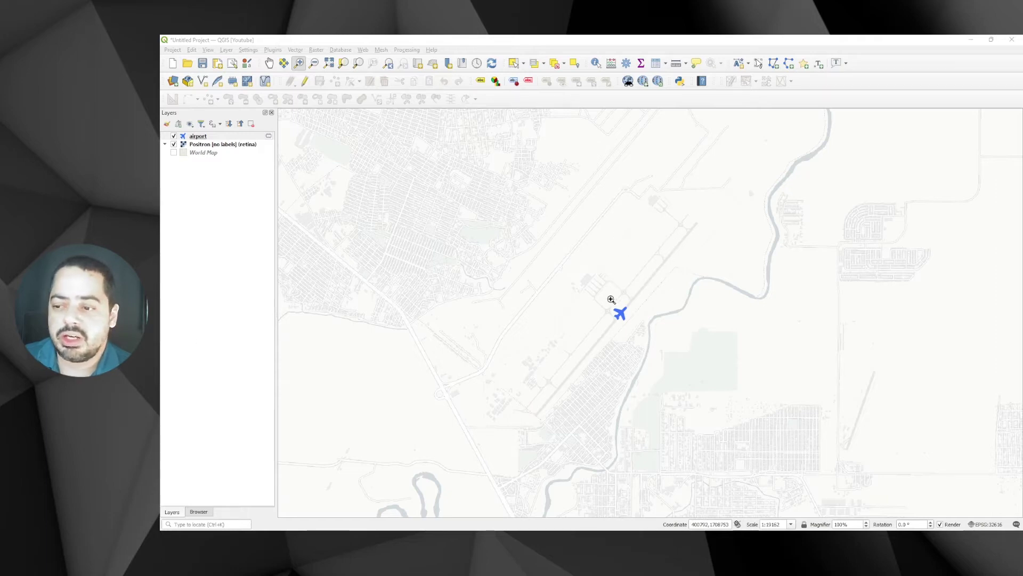
- Select the airport point on the map in the airport layer
{"action": "left_click", "coordinate": [207, 138]}
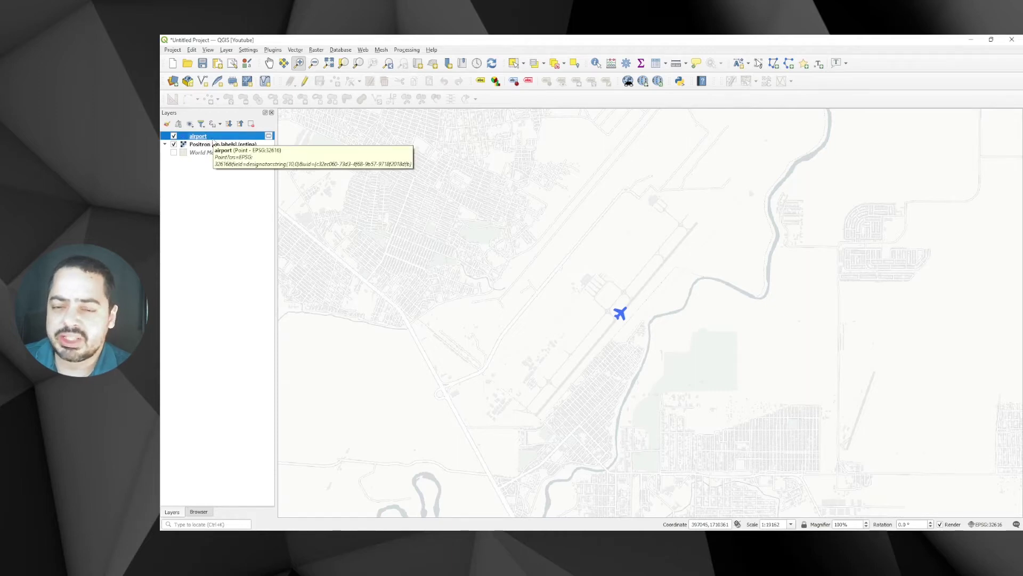
{"action": "left_click", "coordinate": [513, 63]}
{"action": "left_click", "coordinate": [616, 306]}
{"action": "left_click_drag", "start_coordinate": [616, 306], "coordinate": [653, 337]}
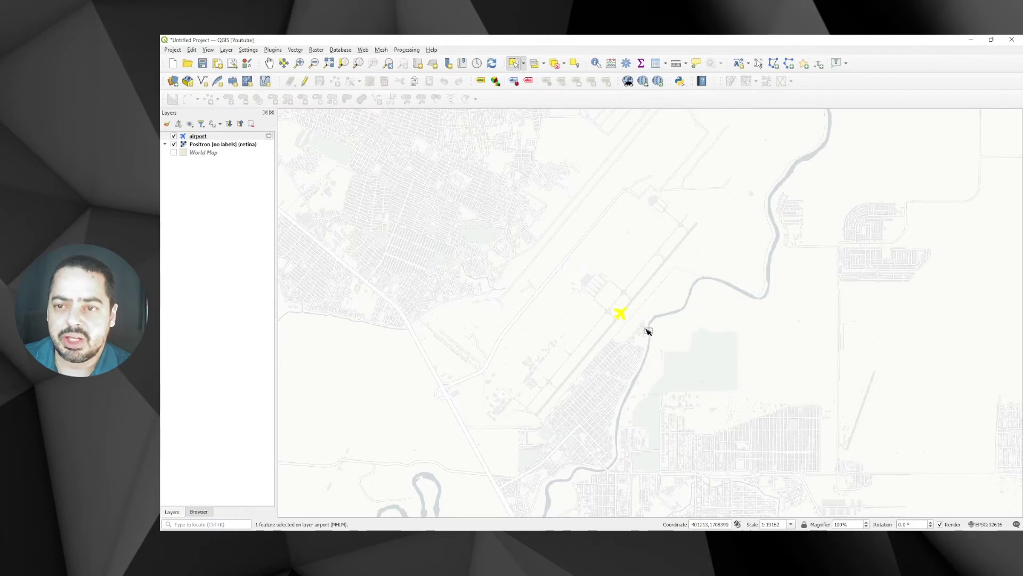
- Find the Multi-ring buffer (constant distance) algorithm among the processing tools and open it
{"action": "left_click", "coordinate": [407, 49]}
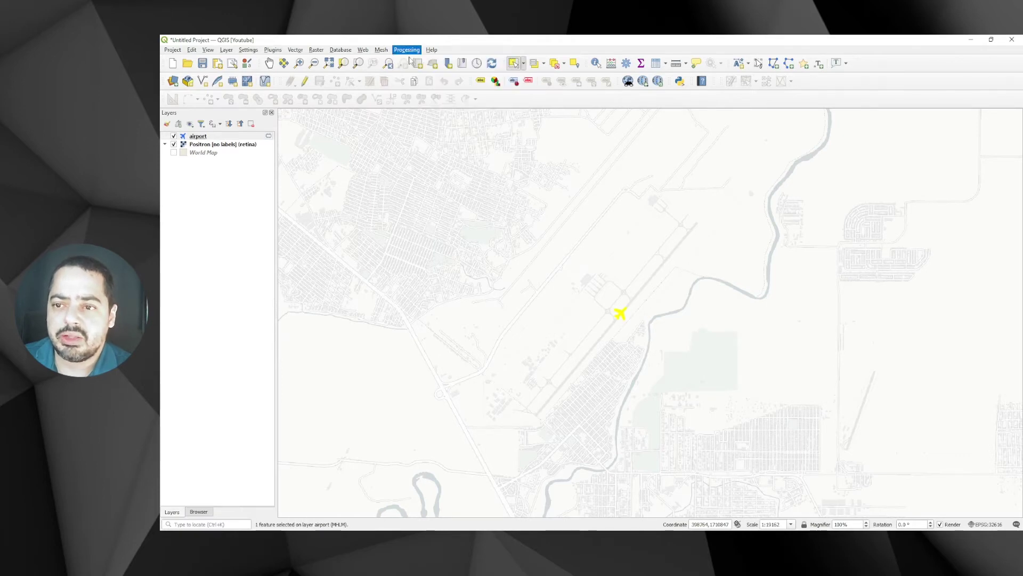
{"action": "left_click", "coordinate": [411, 58]}
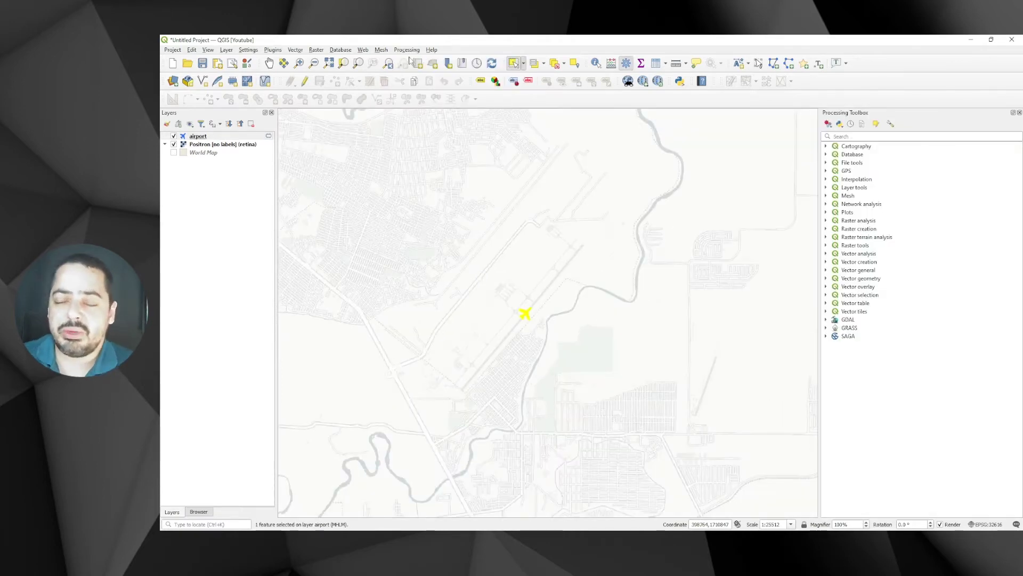
{"action": "left_click", "coordinate": [853, 136]}
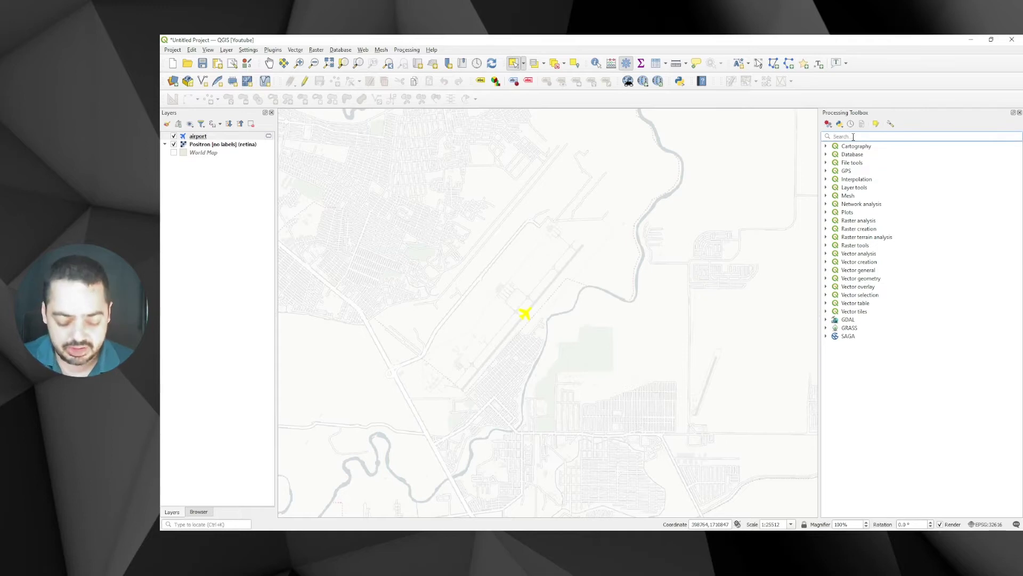
{"action": "type", "text": "MULTI"}
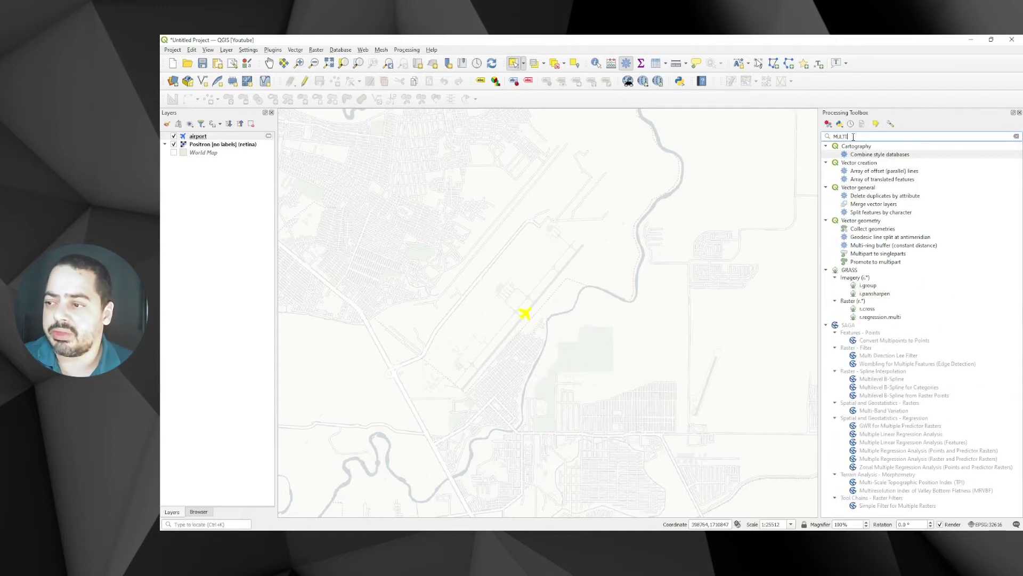
{"action": "left_click", "coordinate": [875, 245]}
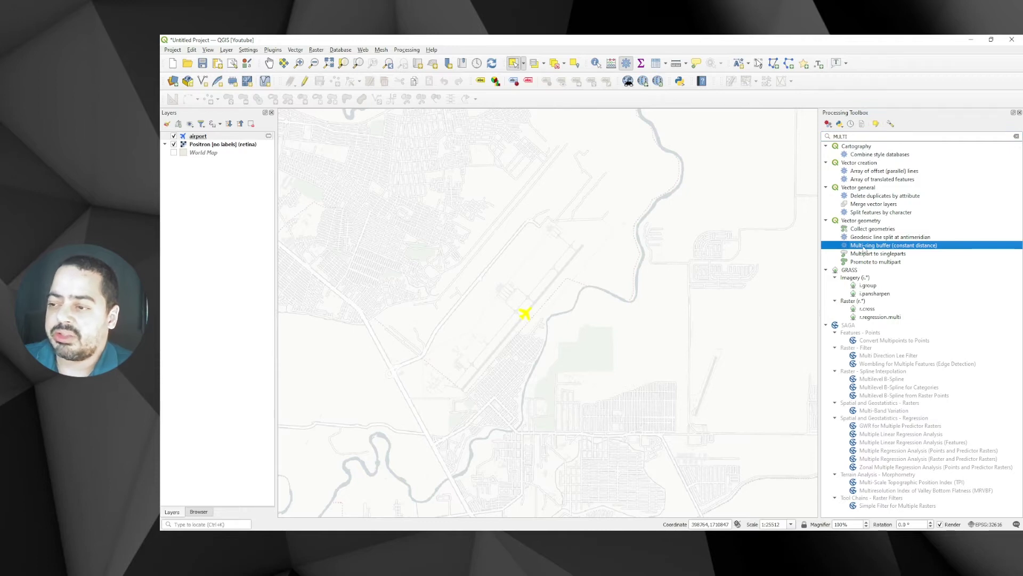
{"action": "double_click", "coordinate": [864, 246]}
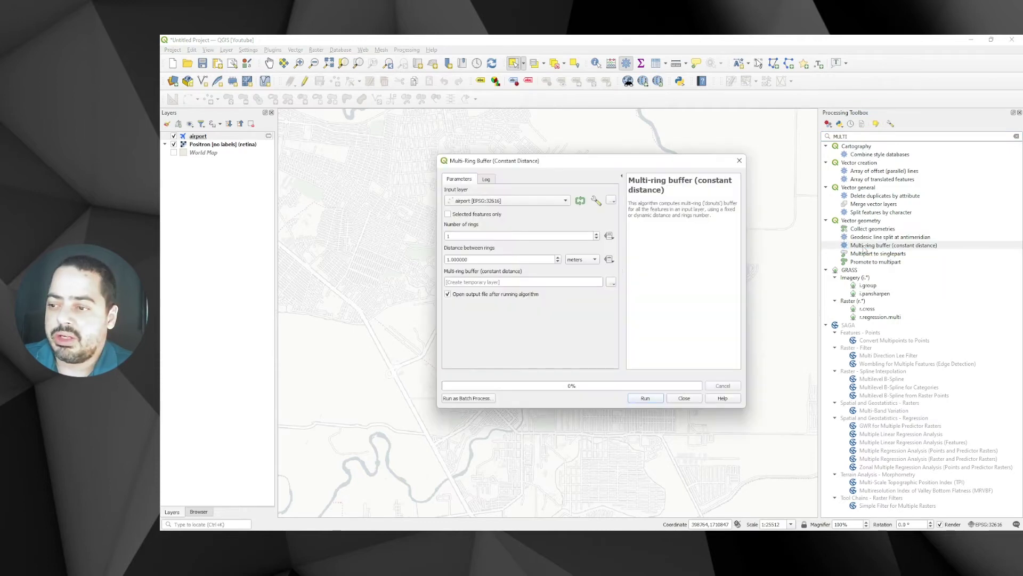
- Create a multi-ring buffer around only the selected airport feature, with 10 rings spaced 10 kilometers apart, as a temporary layer
{"action": "left_click", "coordinate": [449, 214]}
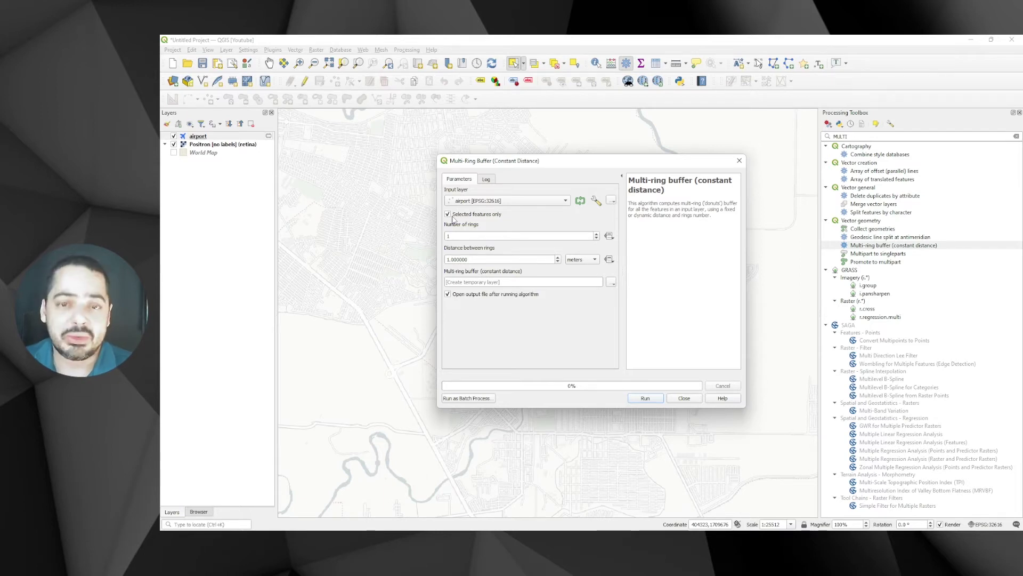
{"action": "left_click", "coordinate": [455, 234]}
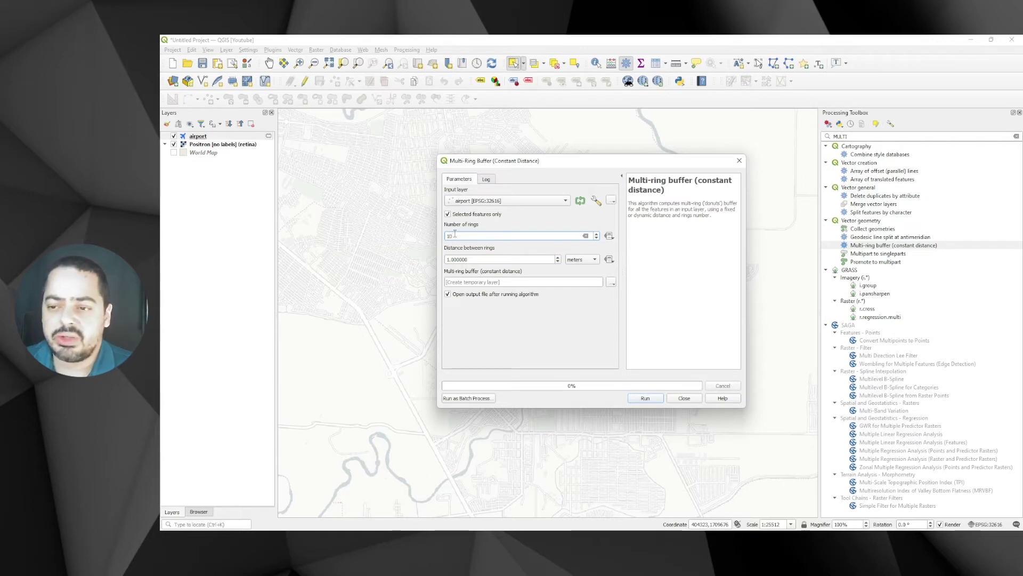
{"action": "left_click", "coordinate": [586, 259]}
{"action": "left_click", "coordinate": [580, 267]}
{"action": "left_click_drag", "start_coordinate": [551, 259], "coordinate": [397, 261]}
{"action": "type", "text": "10"}
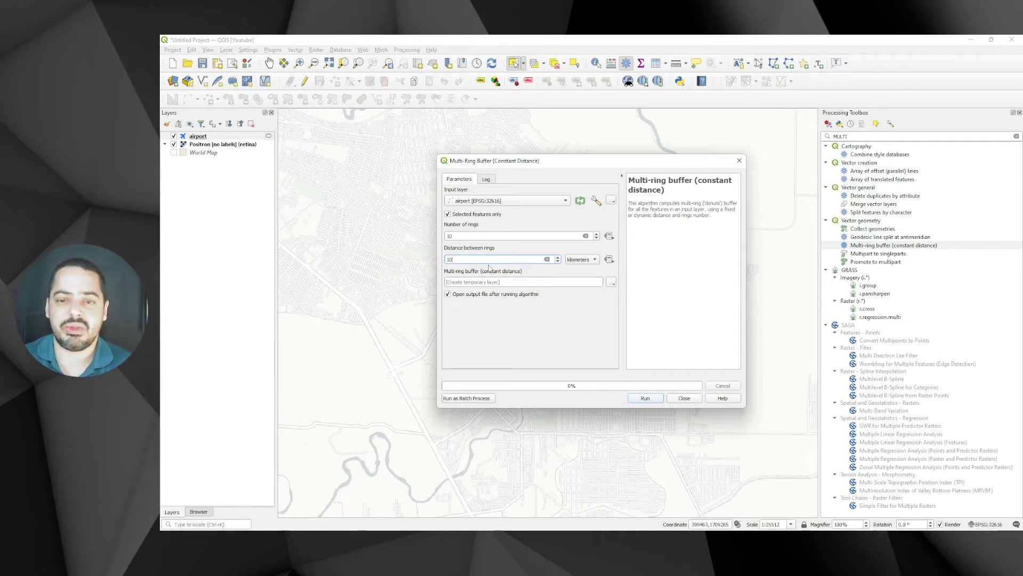
{"action": "left_click", "coordinate": [642, 399]}
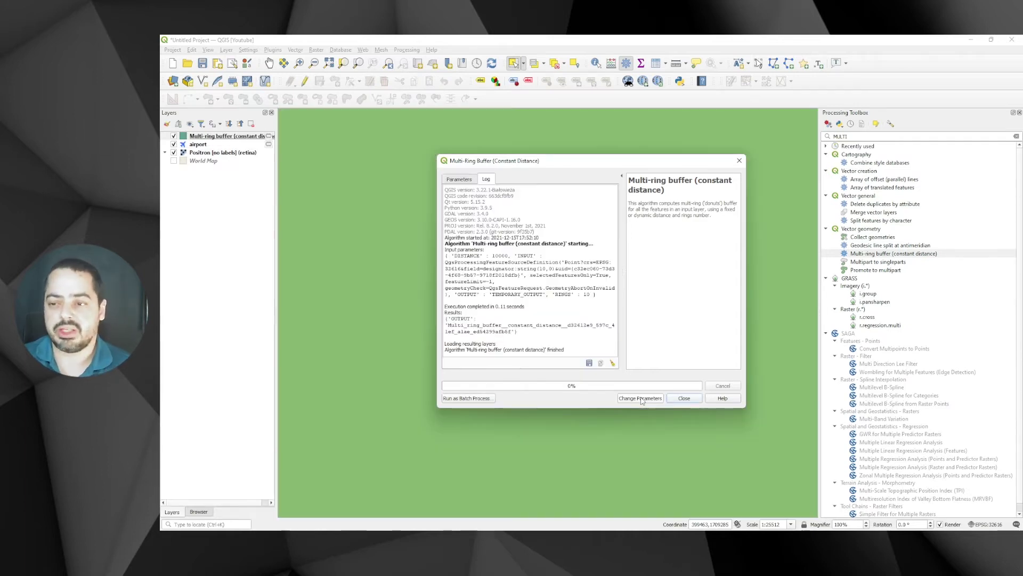
{"action": "left_click", "coordinate": [680, 399]}
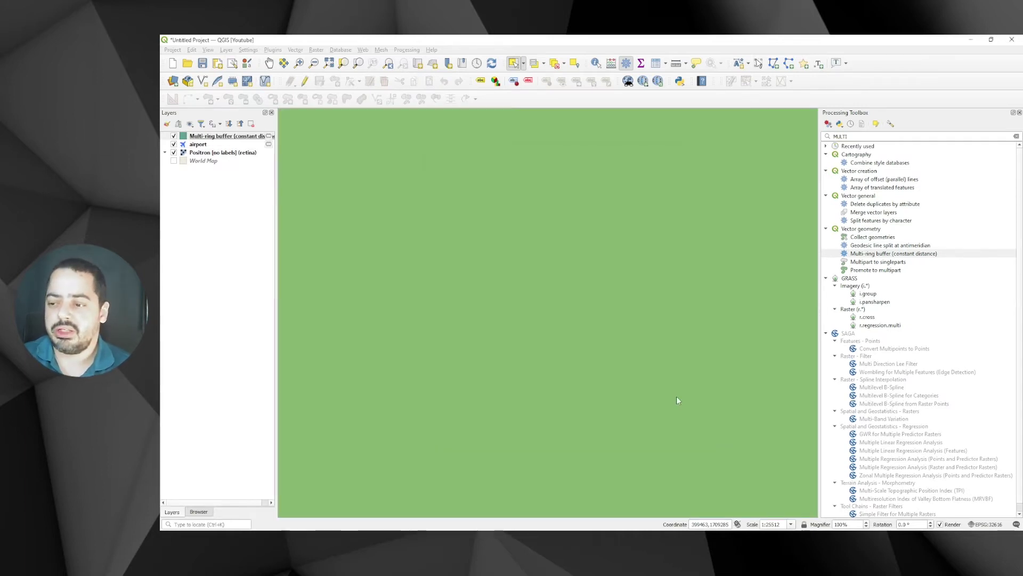
- Examine the individual rings of the full multi-ring buffer by selecting them one at a time, and clear the selection
{"action": "right_click", "coordinate": [210, 139]}
{"action": "left_click", "coordinate": [229, 143]}
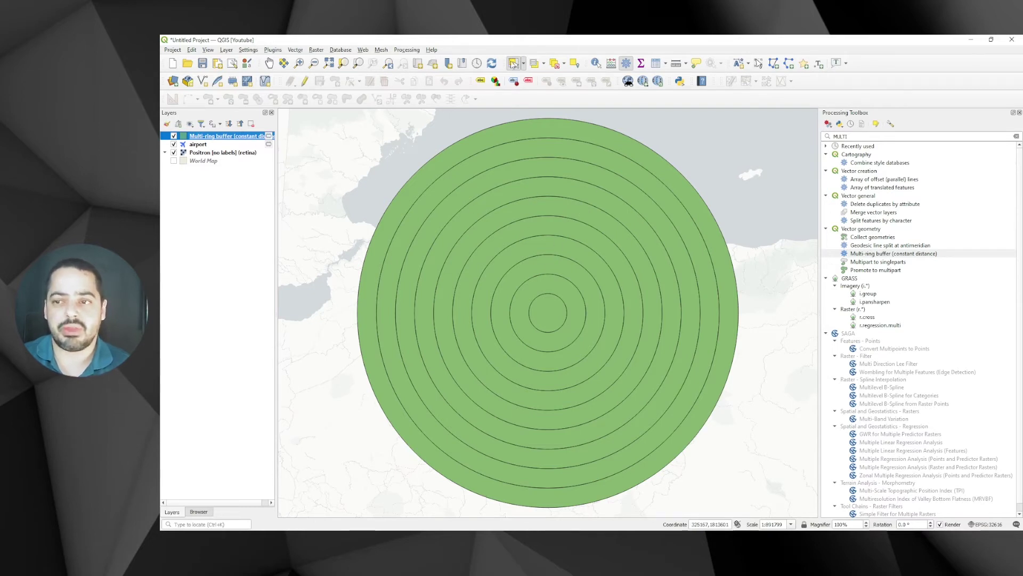
{"action": "left_click", "coordinate": [514, 131]}
{"action": "left_click", "coordinate": [516, 150]}
{"action": "left_click", "coordinate": [518, 168]}
{"action": "left_click", "coordinate": [520, 186]}
{"action": "left_click", "coordinate": [522, 206]}
{"action": "left_click", "coordinate": [522, 245]}
{"action": "left_click", "coordinate": [532, 285]}
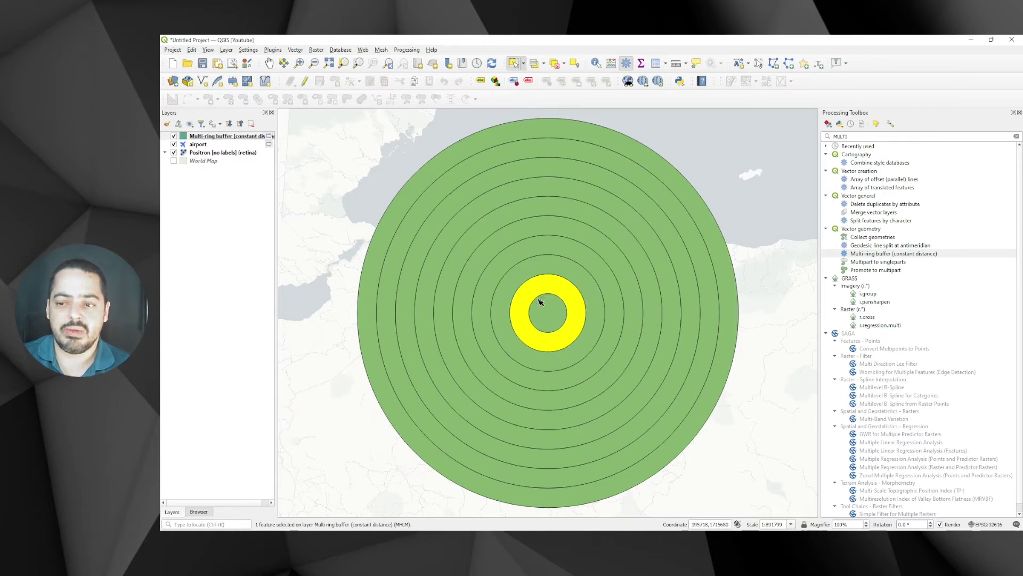
{"action": "left_click", "coordinate": [545, 312]}
{"action": "left_click", "coordinate": [520, 281]}
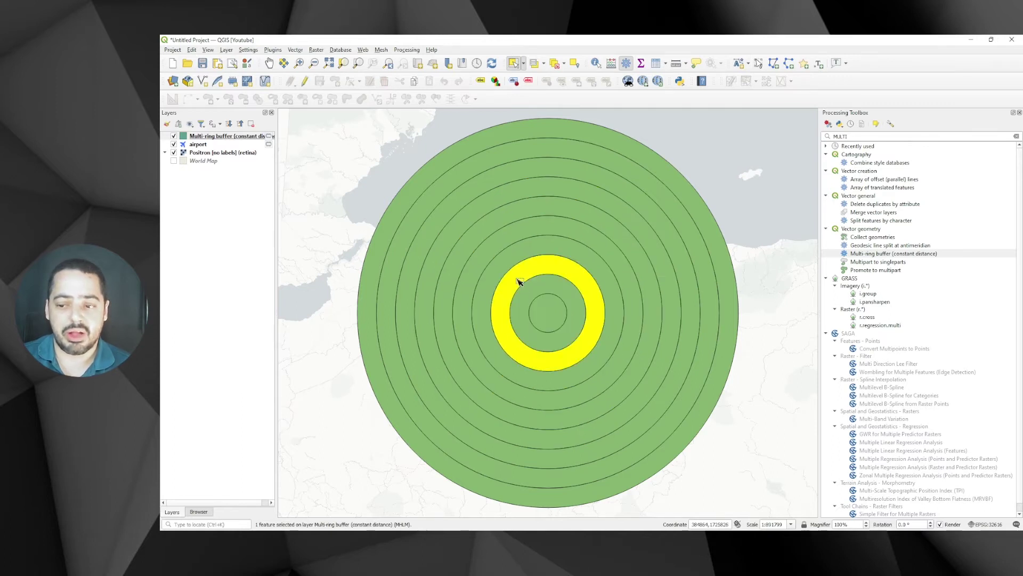
{"action": "left_click", "coordinate": [367, 187]}
- Change the multi-ring buffer layer's simple fill to the Outline: Simple Line symbol layer type in its styling
{"action": "left_click", "coordinate": [299, 63]}
{"action": "left_click_drag", "start_coordinate": [373, 153], "coordinate": [613, 368]}
{"action": "left_click", "coordinate": [219, 137]}
{"action": "left_click", "coordinate": [1019, 112]}
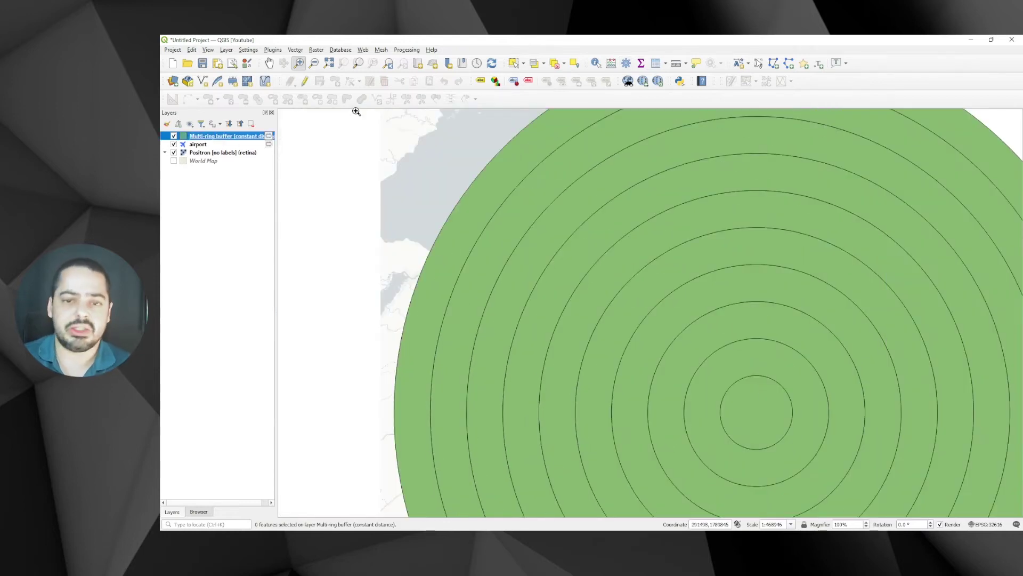
{"action": "left_click", "coordinate": [166, 124]}
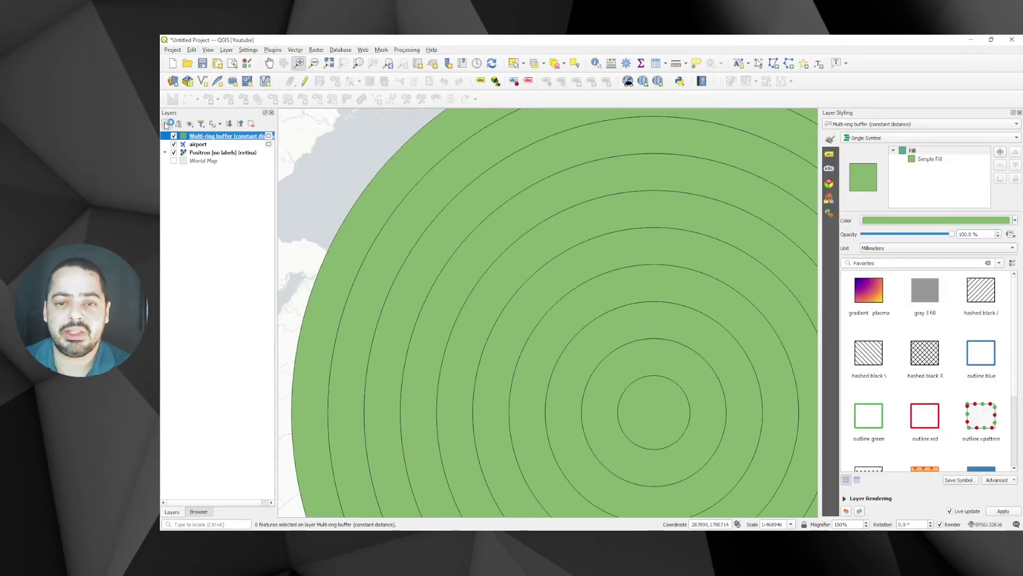
{"action": "left_click", "coordinate": [930, 159]}
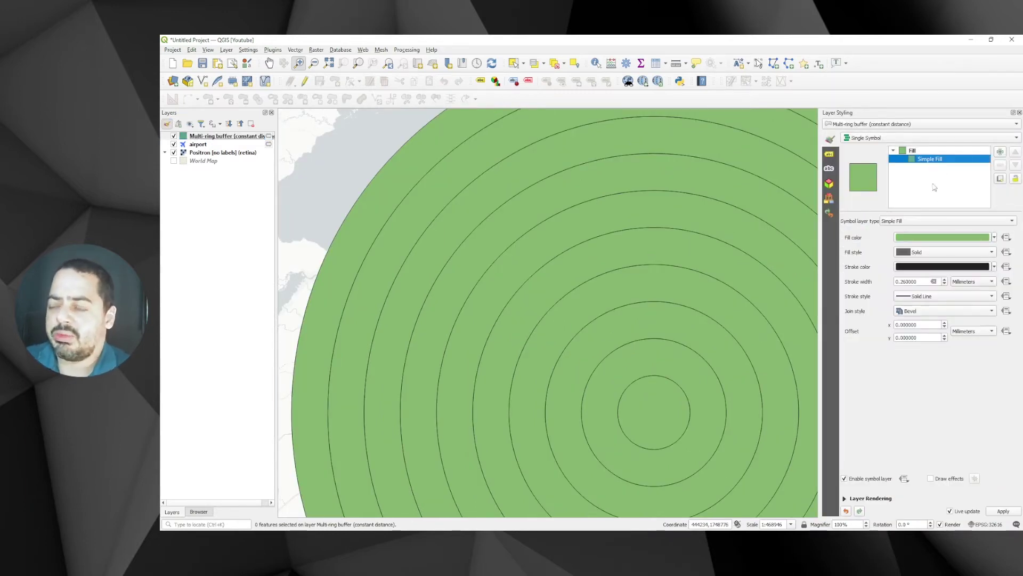
{"action": "left_click", "coordinate": [928, 221]}
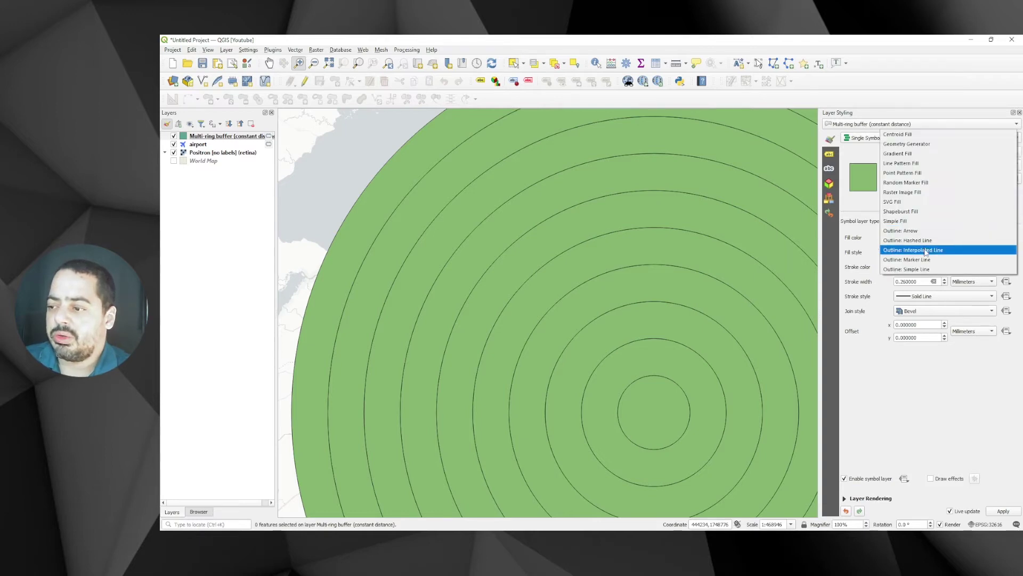
{"action": "left_click", "coordinate": [919, 268]}
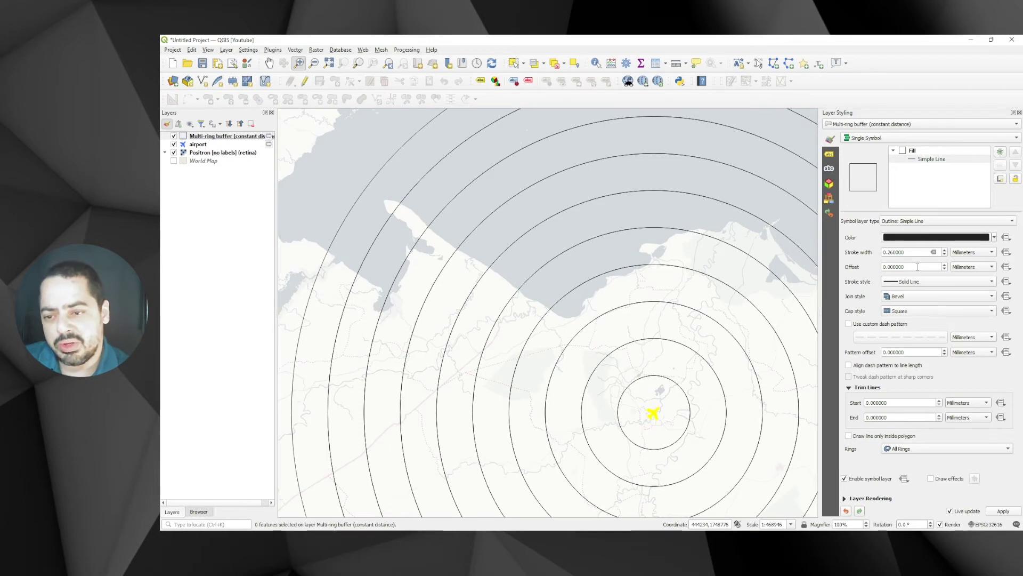
- Set the ring outline's stroke width to 0.5 millimeters and its stroke style to Dash Line
{"action": "double_click", "coordinate": [906, 252]}
{"action": "key", "text": "BackSpace"}
{"action": "type", "text": ".5"}
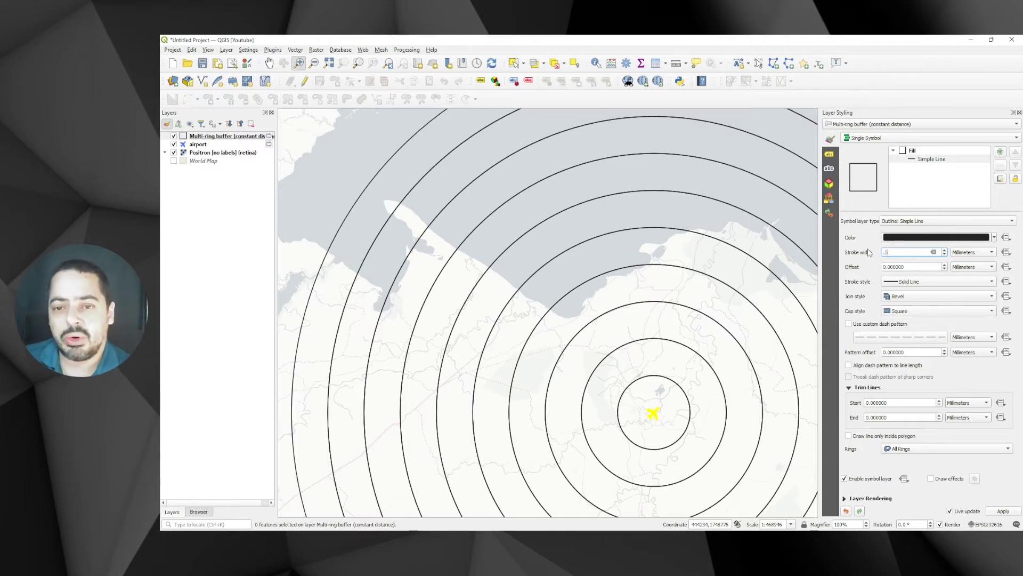
{"action": "left_click", "coordinate": [905, 282]}
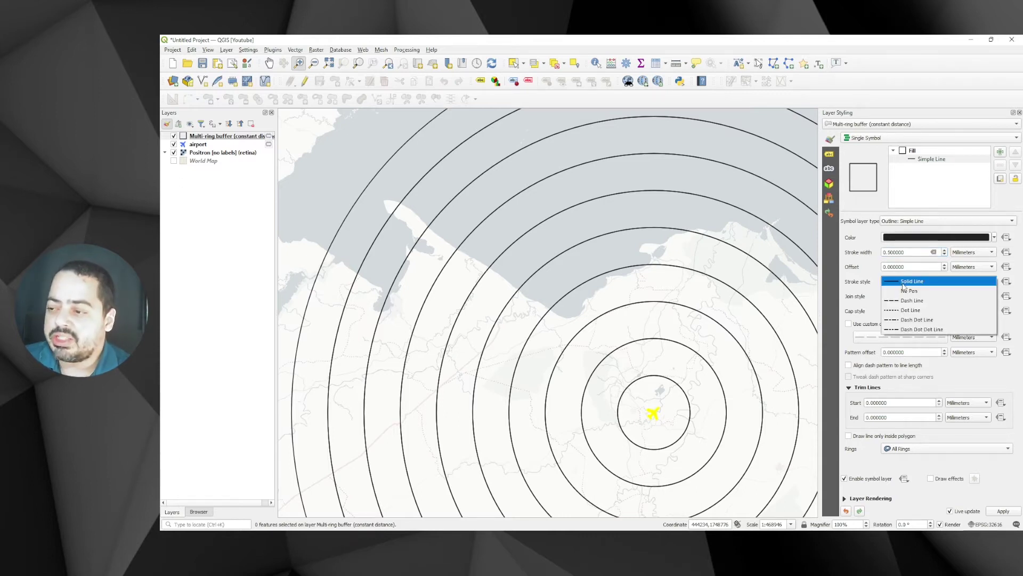
{"action": "left_click", "coordinate": [907, 301]}
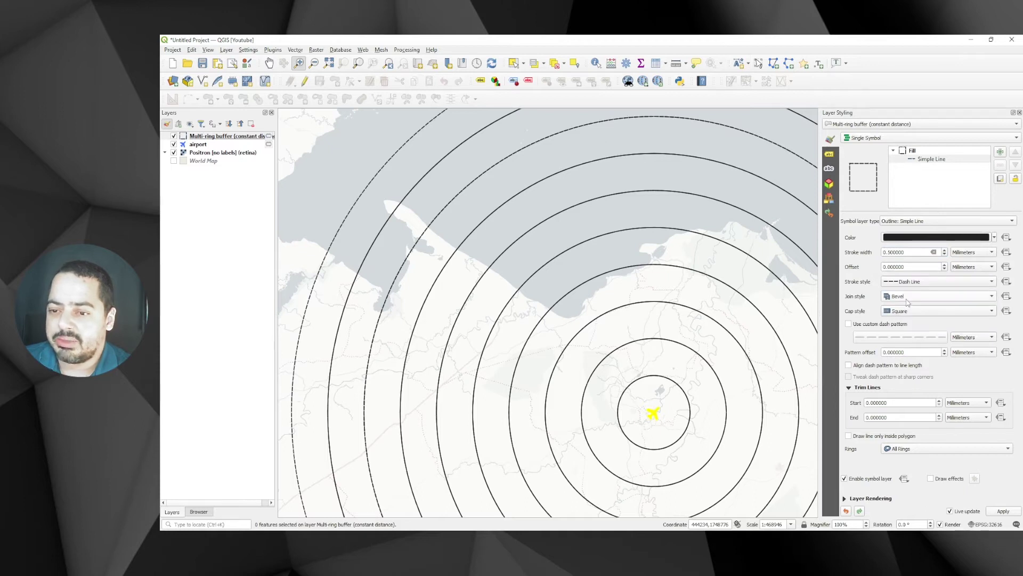
- Set the map scale to 1:500000, lock it, and magnify the map around the coastline northwest of the airport
{"action": "left_click", "coordinate": [790, 524]}
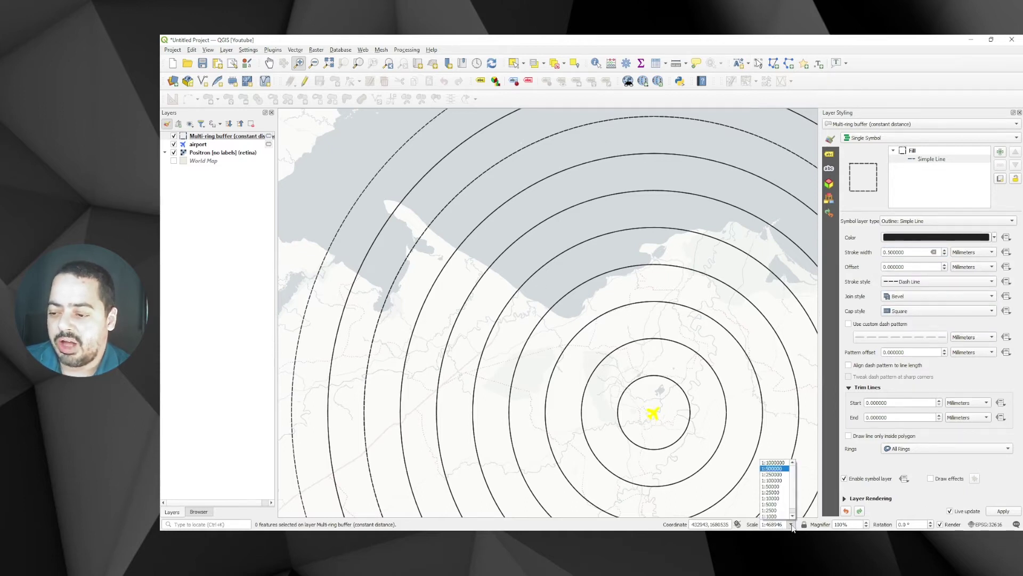
{"action": "left_click", "coordinate": [779, 469]}
{"action": "left_click", "coordinate": [804, 525]}
{"action": "left_click_drag", "start_coordinate": [353, 165], "coordinate": [614, 348]}
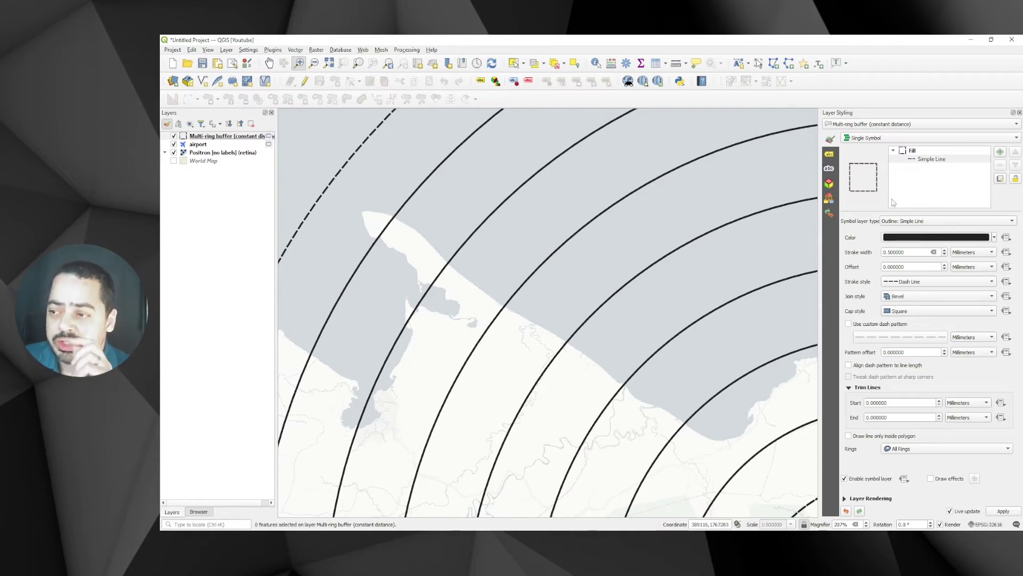
- Change the ring outline's symbol layer type to Geometry Generator and activate its geometry expression for editing
{"action": "left_click", "coordinate": [913, 223]}
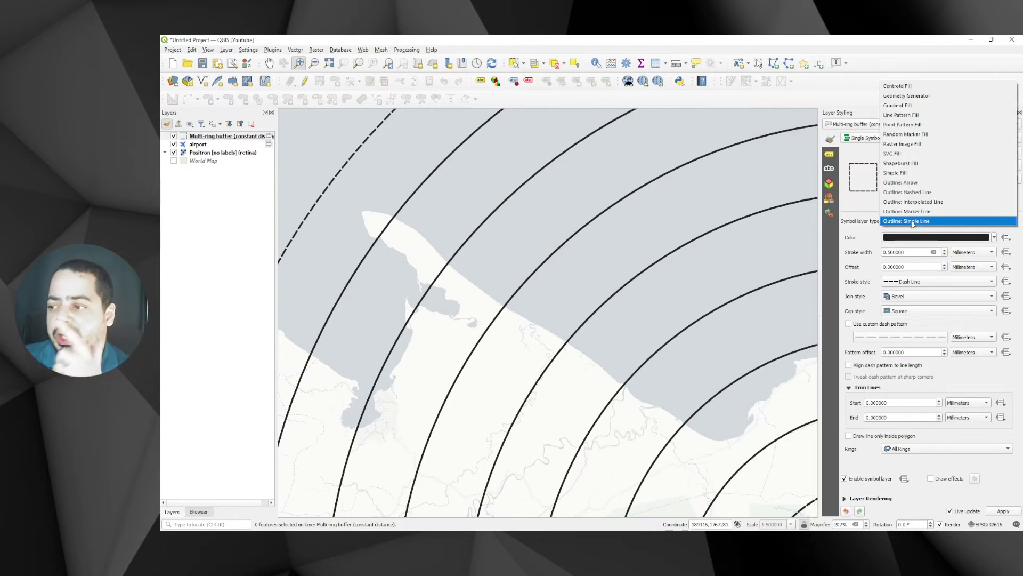
{"action": "left_click", "coordinate": [927, 102]}
{"action": "left_click", "coordinate": [895, 269]}
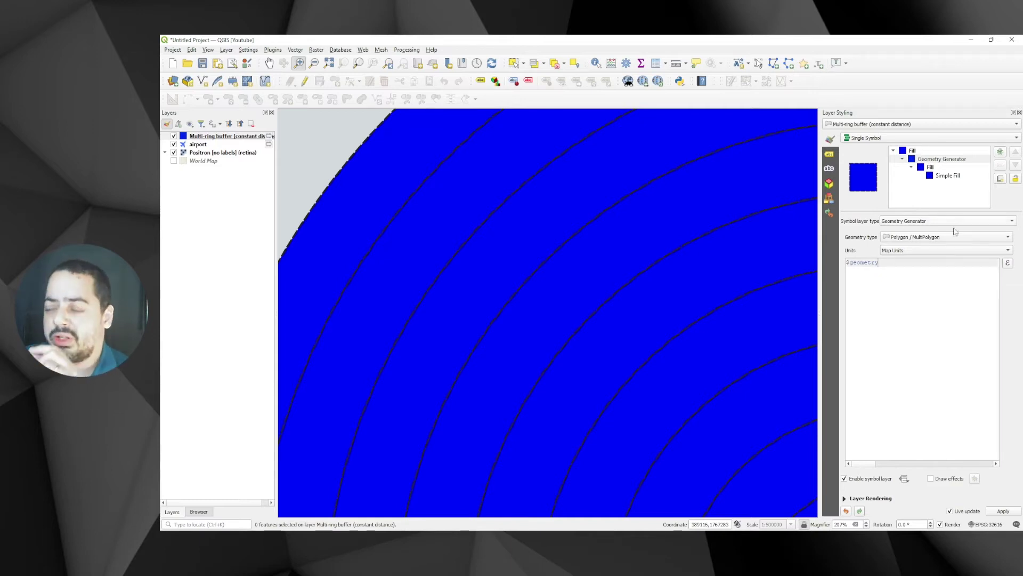
- Build the ring geometry generator's expression from the exterior_ring function applied to $geometry and check its previewed geometry type
{"action": "left_click", "coordinate": [1009, 263]}
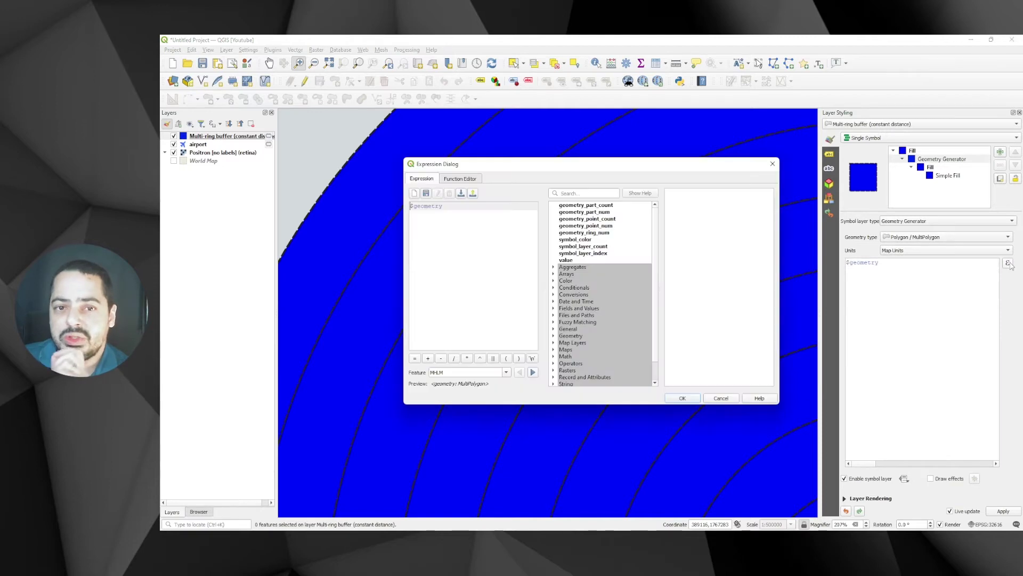
{"action": "left_click", "coordinate": [586, 195]}
{"action": "type", "text": "EXTERIOR"}
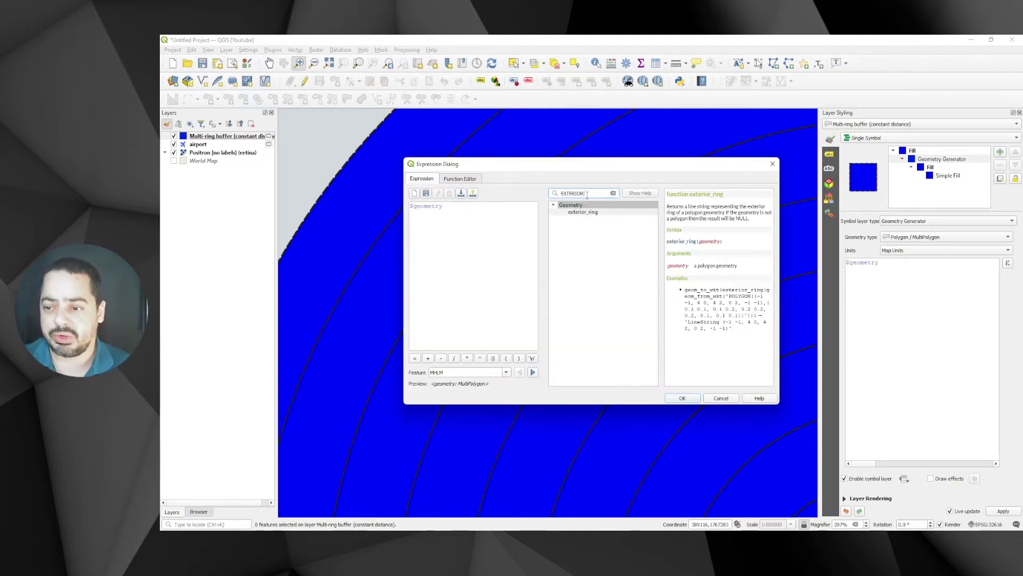
{"action": "left_click", "coordinate": [580, 214]}
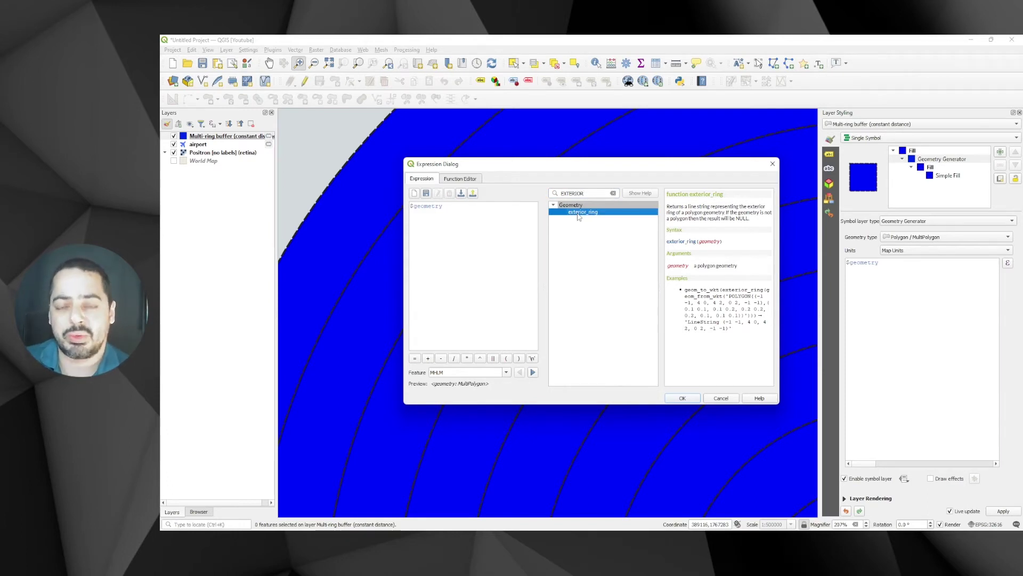
{"action": "double_click", "coordinate": [580, 212]}
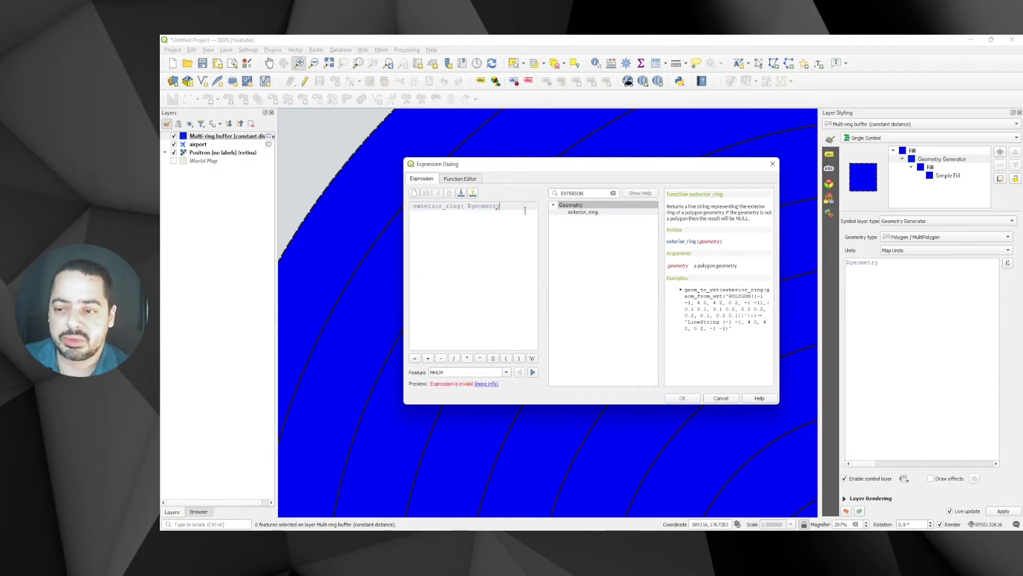
{"action": "type", "text": ")"}
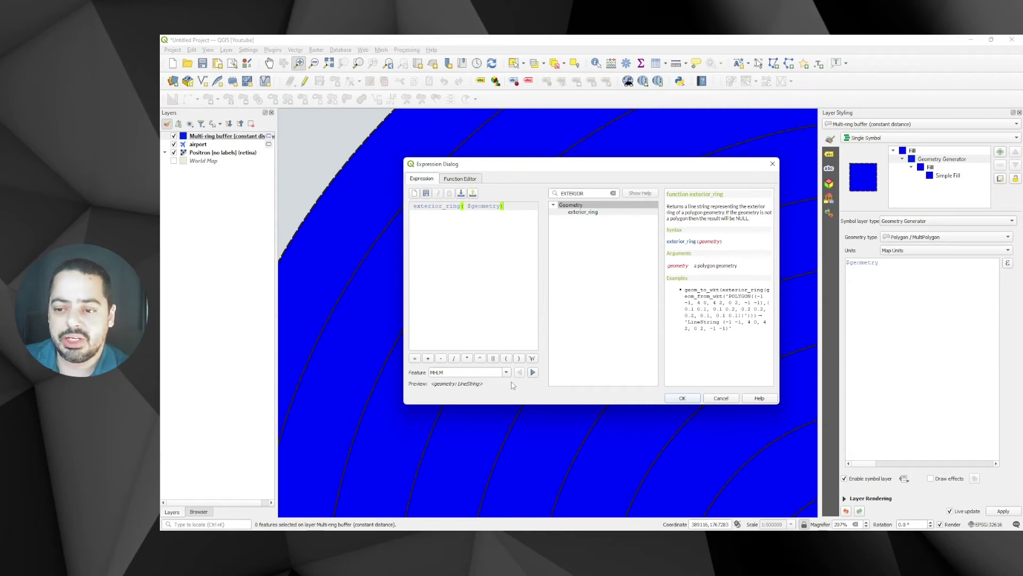
{"action": "left_click_drag", "start_coordinate": [485, 384], "coordinate": [430, 383]}
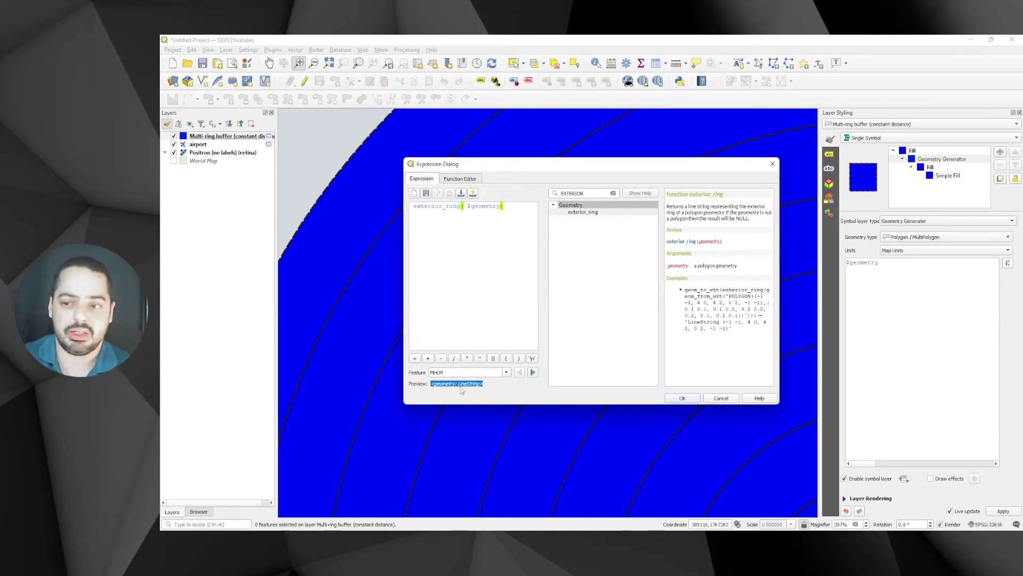
- Wrap the exterior_ring expression in geom_to_wkt() to preview the ring's geometry as text
{"action": "left_click", "coordinate": [519, 206]}
{"action": "key", "text": "Home"}
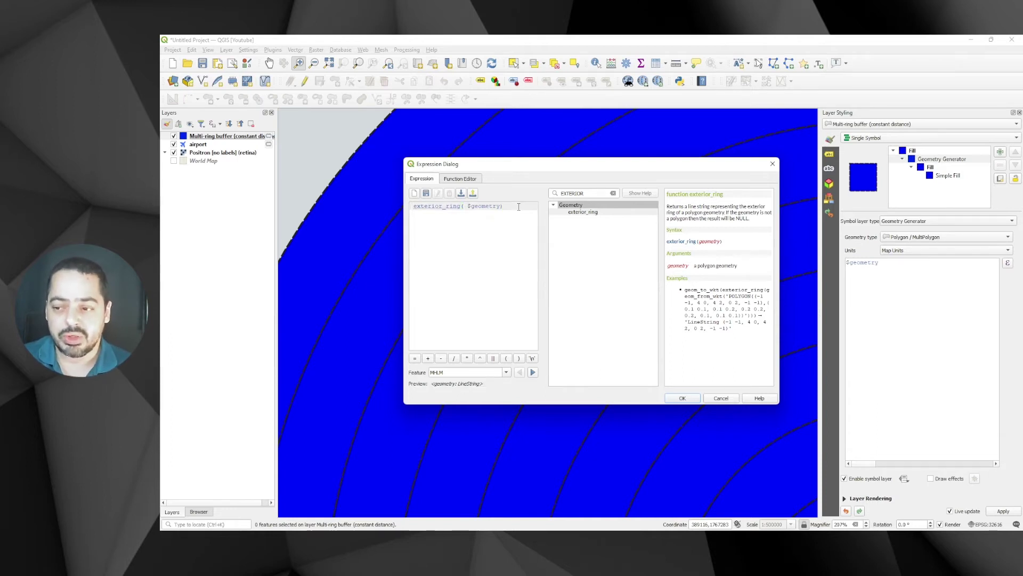
{"action": "type", "text": "GEOM"}
{"action": "key", "text": "Down"}
{"action": "key", "text": "Down"}
{"action": "key", "text": "Down"}
{"action": "key", "text": "Down"}
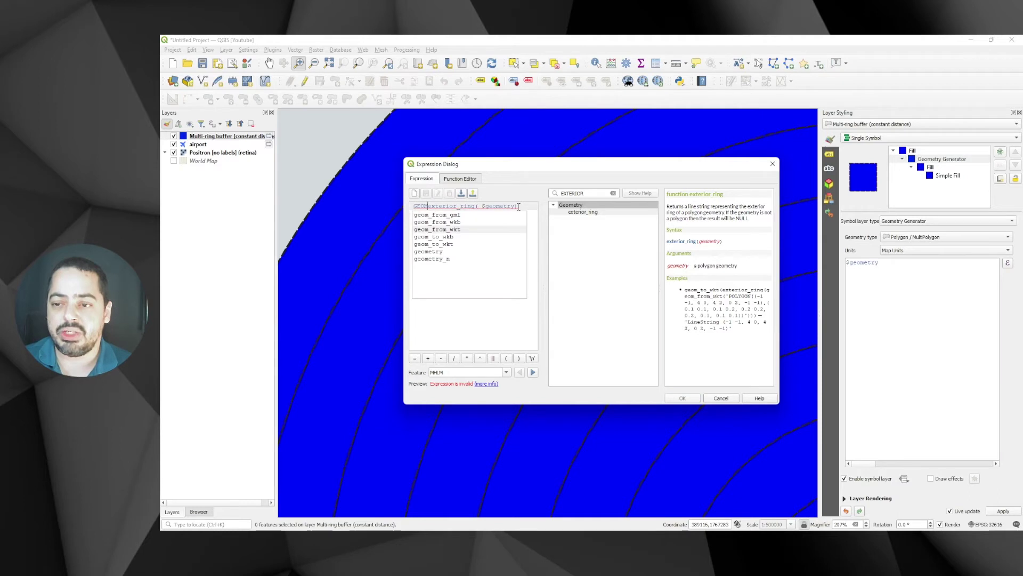
{"action": "key", "text": "Return"}
{"action": "type", "text": "("}
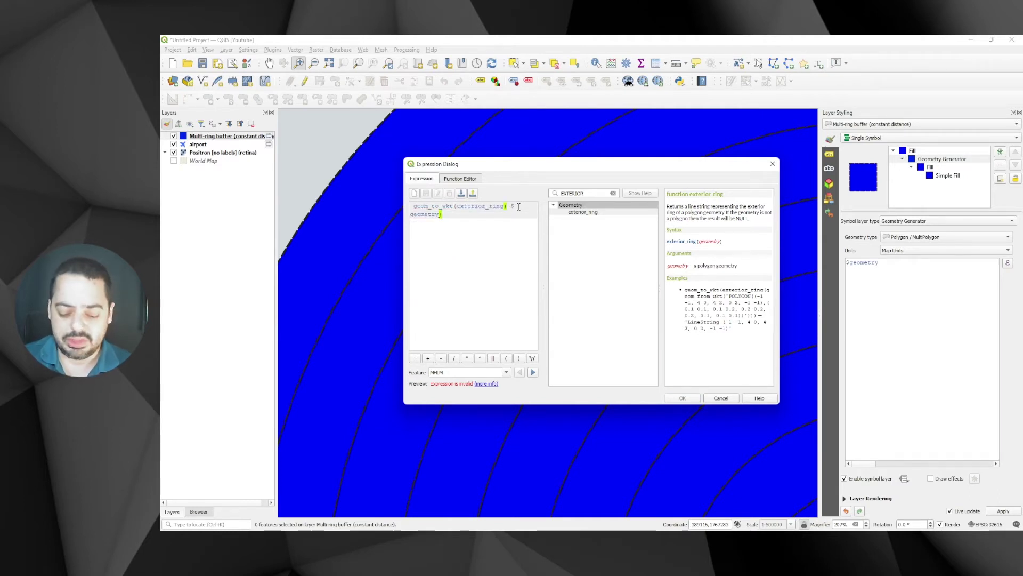
{"action": "type", "text": ")"}
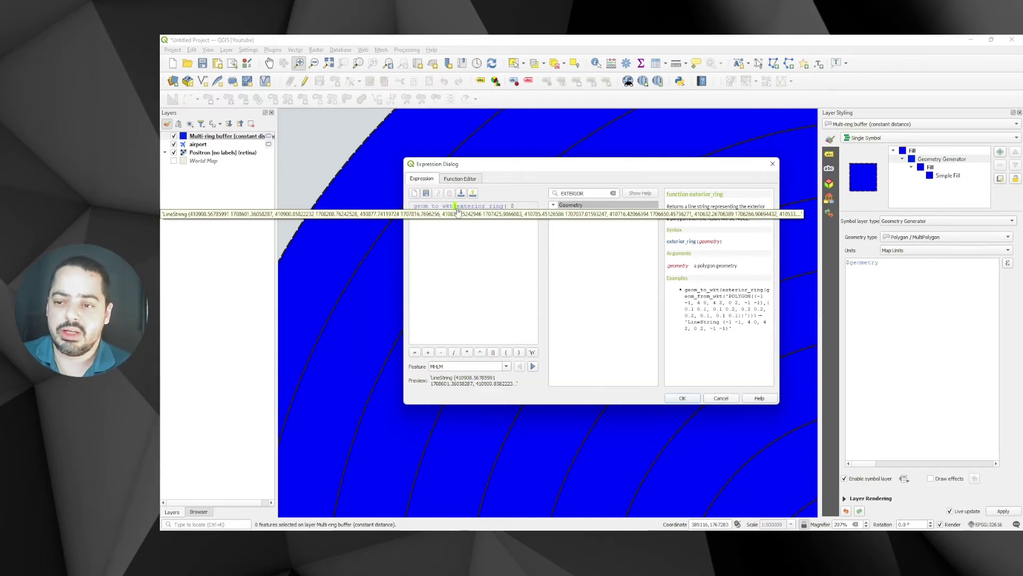
- Remove the geom_to_wkt wrapper and its extra closing parenthesis from the expression
{"action": "left_click_drag", "start_coordinate": [460, 207], "coordinate": [411, 206]}
{"action": "key", "text": "BackSpace"}
{"action": "left_click", "coordinate": [516, 210]}
{"action": "key", "text": "BackSpace"}
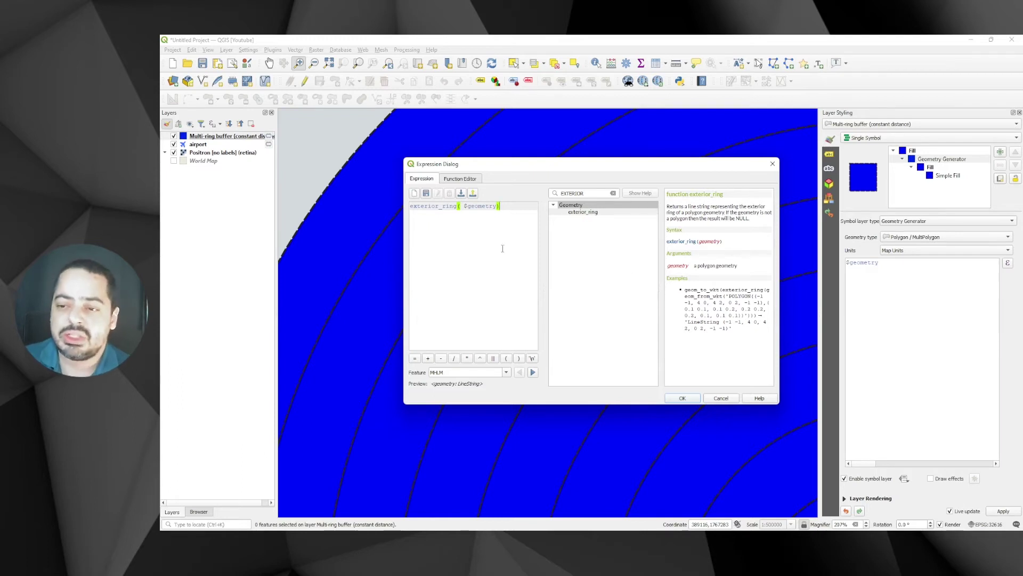
- Tidy and accept the expression as exterior_ring($geometry), and set the generator's geometry type to LineString / MultiLineString
{"action": "left_click", "coordinate": [465, 208]}
{"action": "key", "text": "BackSpace"}
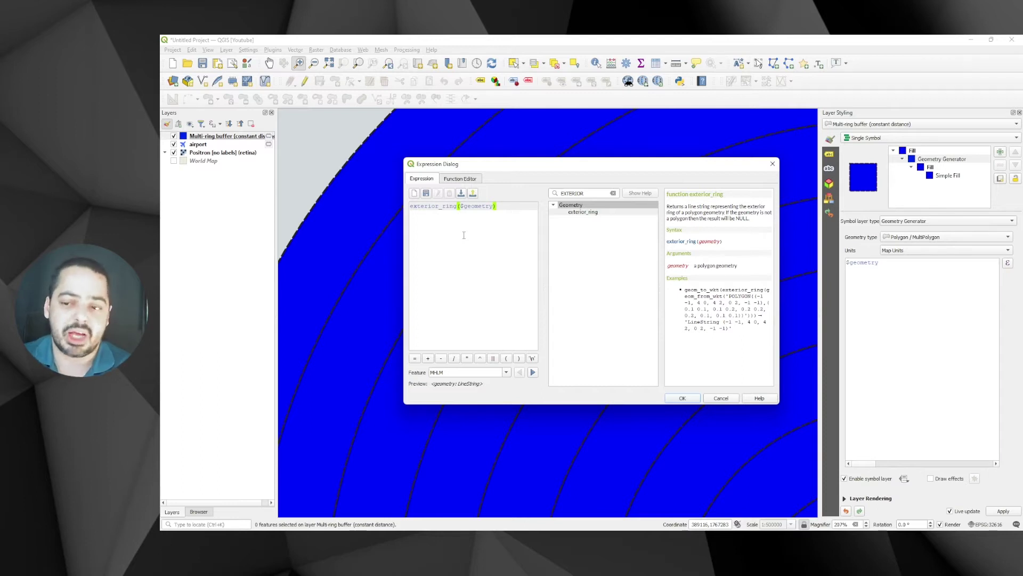
{"action": "left_click", "coordinate": [681, 398]}
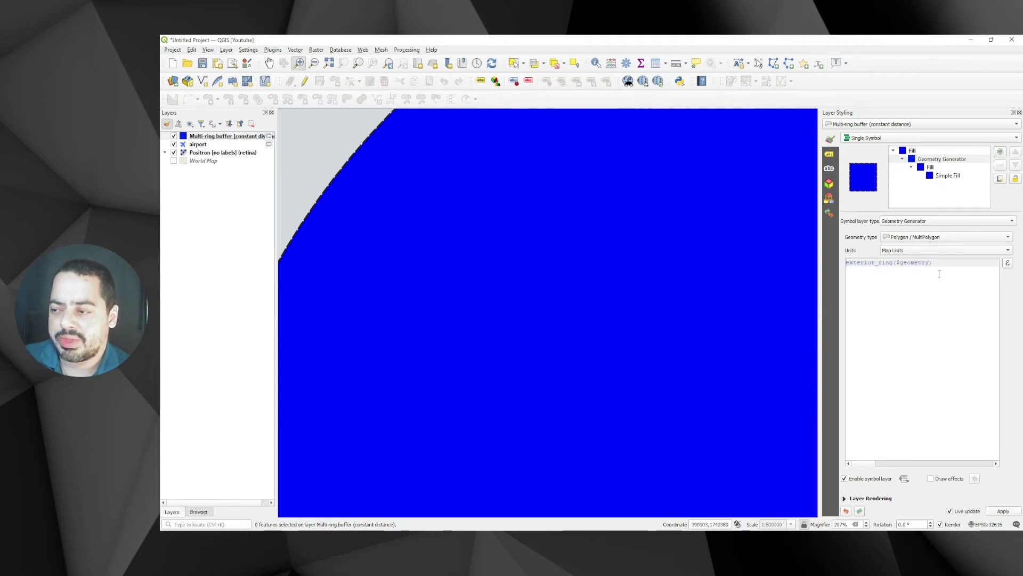
{"action": "left_click", "coordinate": [919, 241]}
{"action": "left_click", "coordinate": [918, 249]}
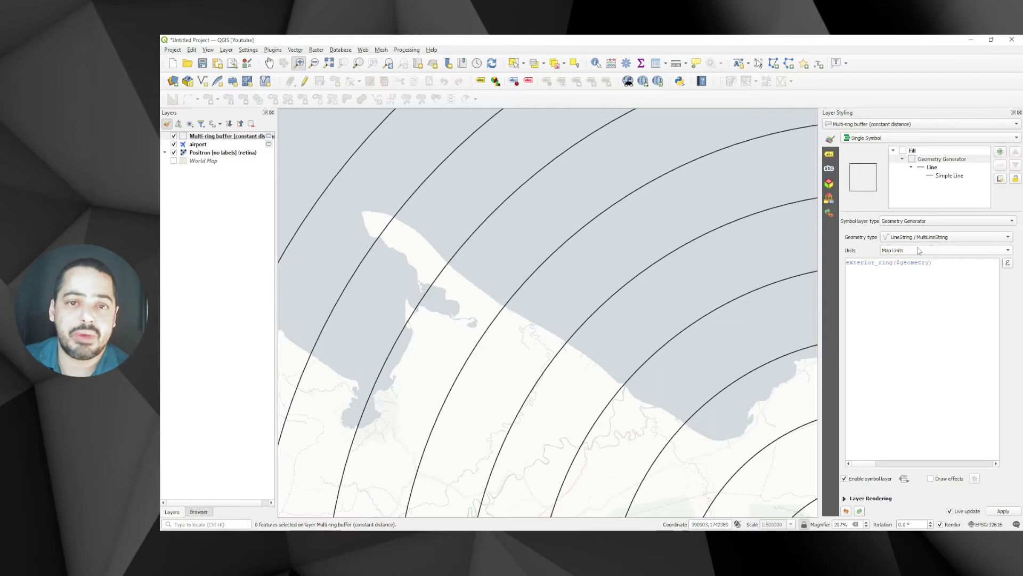
- Set the generated simple line's stroke style to Dash Line and enable its custom dash pattern
{"action": "left_click", "coordinate": [942, 176]}
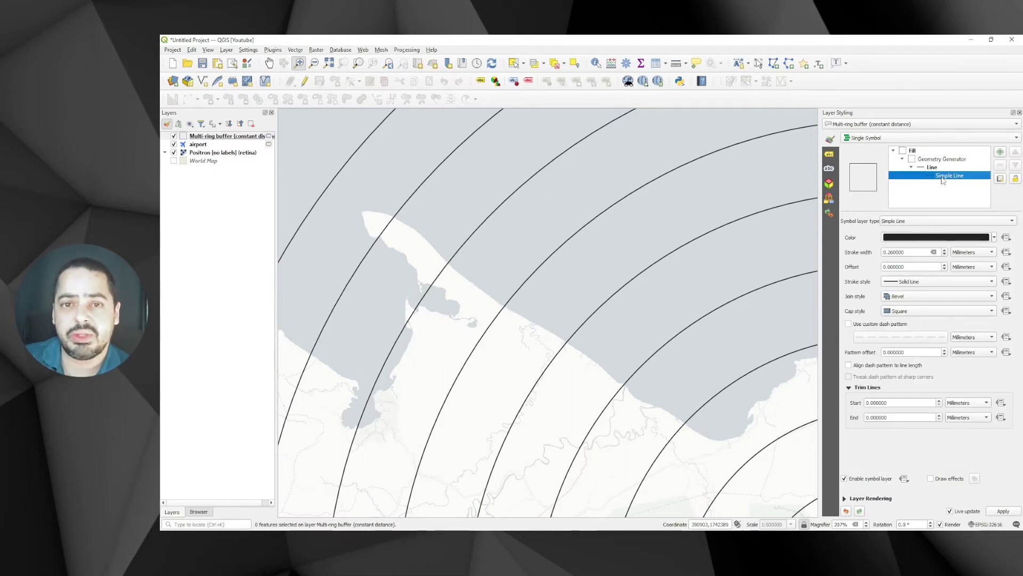
{"action": "left_click", "coordinate": [923, 282]}
{"action": "left_click", "coordinate": [916, 300]}
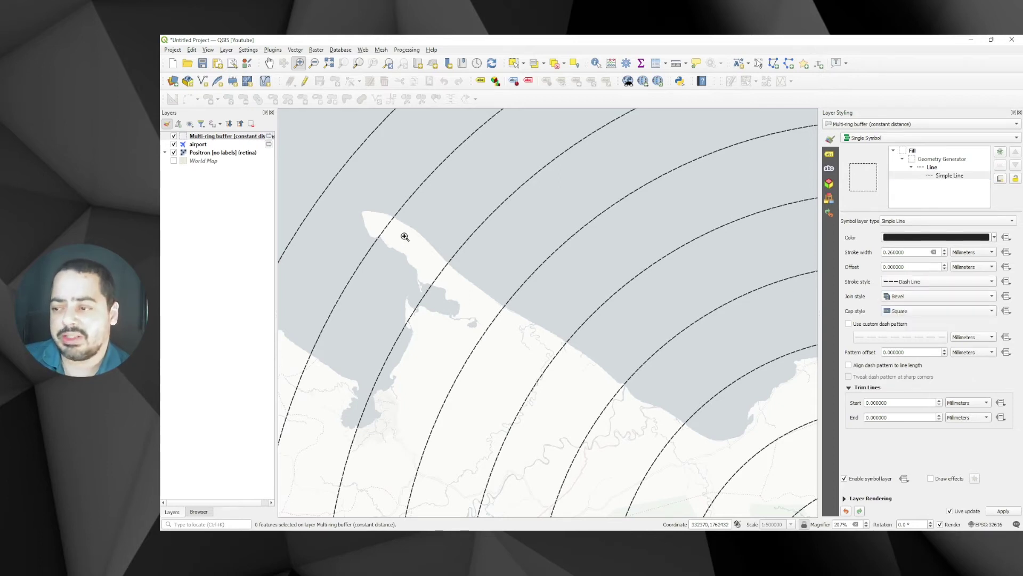
{"action": "left_click", "coordinate": [853, 324]}
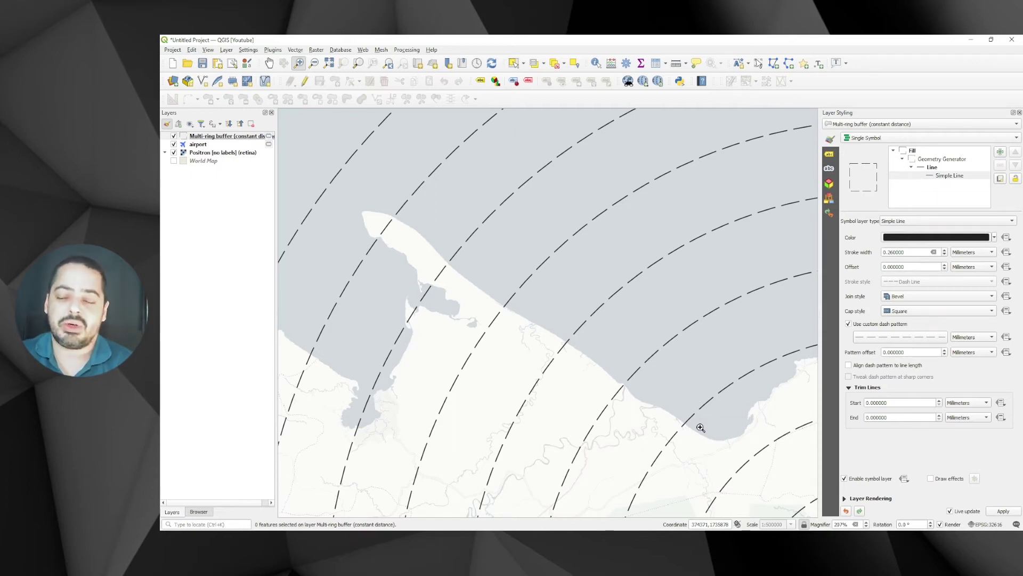
- Zoom to the multi-ring buffer layer's full extent and deselect all features
{"action": "right_click", "coordinate": [238, 137]}
{"action": "left_click", "coordinate": [240, 144]}
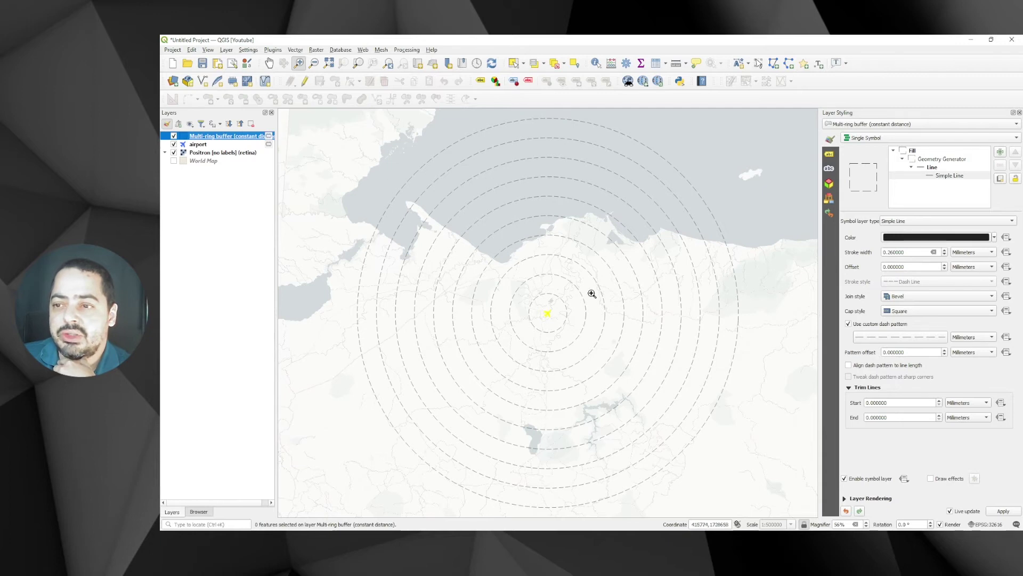
{"action": "left_click", "coordinate": [555, 63]}
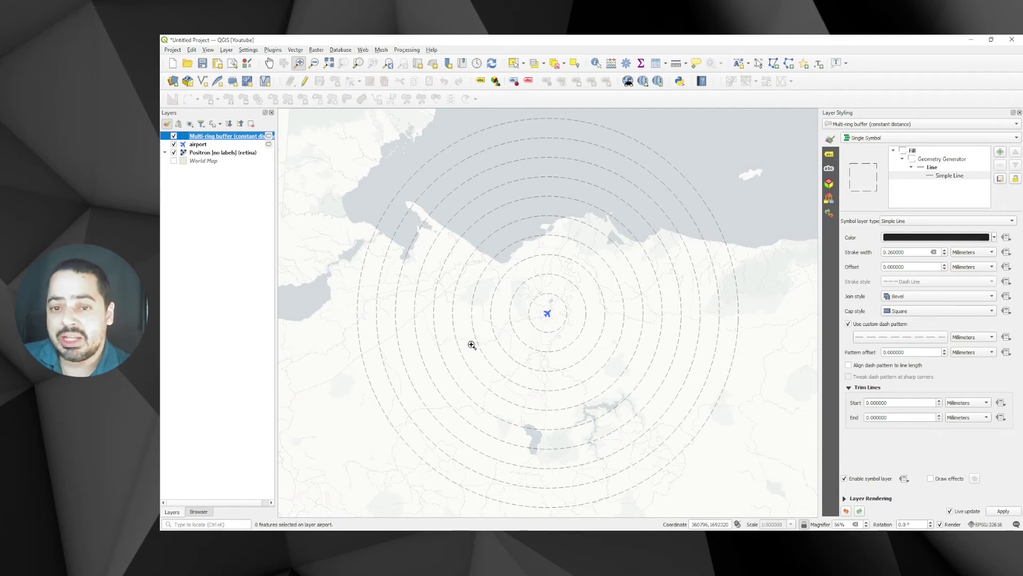
- Examine the ring distances in the multi-ring buffer layer's attribute table, and close the table
{"action": "right_click", "coordinate": [218, 137]}
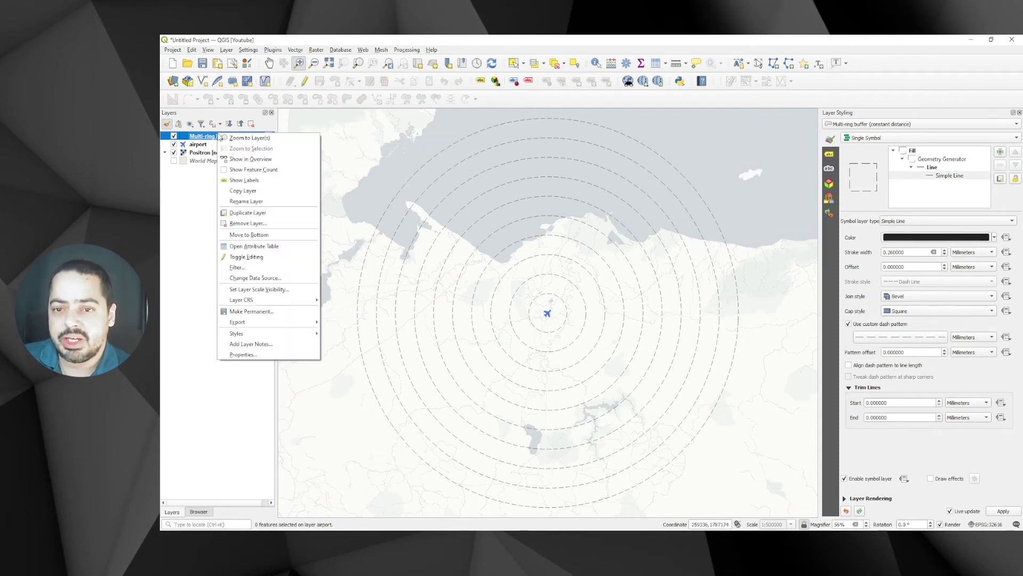
{"action": "left_click", "coordinate": [263, 247]}
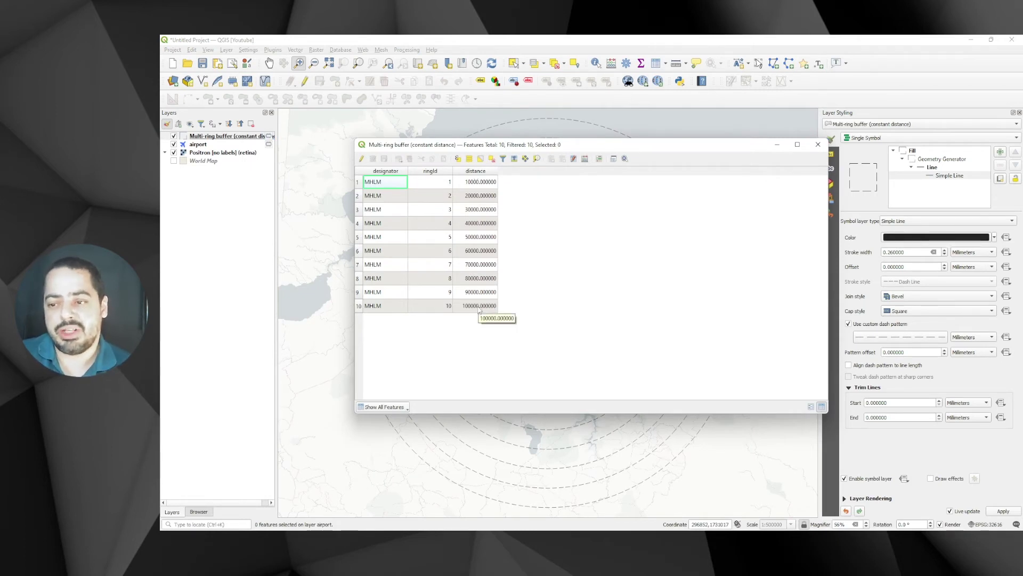
{"action": "left_click", "coordinate": [811, 148]}
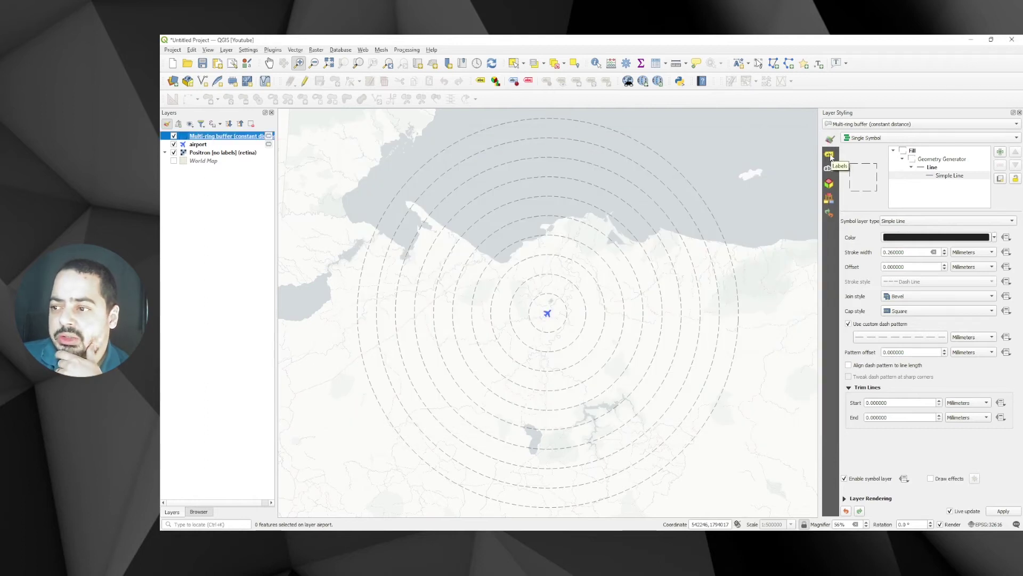
- Turn on Single Labels for the multi-ring buffer layer, using the distance field as the label value
{"action": "left_click", "coordinate": [830, 156]}
{"action": "left_click", "coordinate": [864, 137]}
{"action": "left_click", "coordinate": [865, 148]}
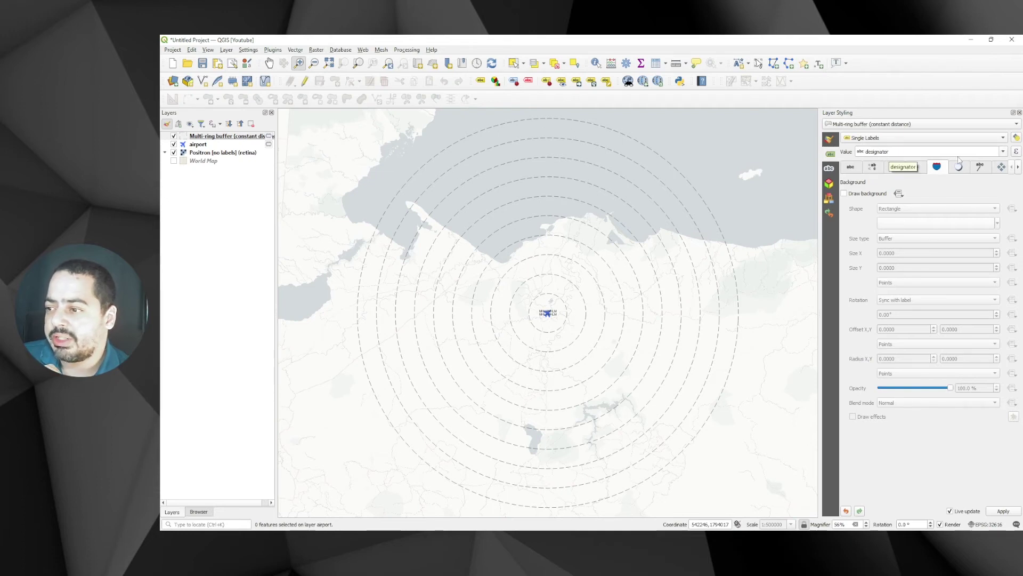
{"action": "left_click", "coordinate": [1002, 153]}
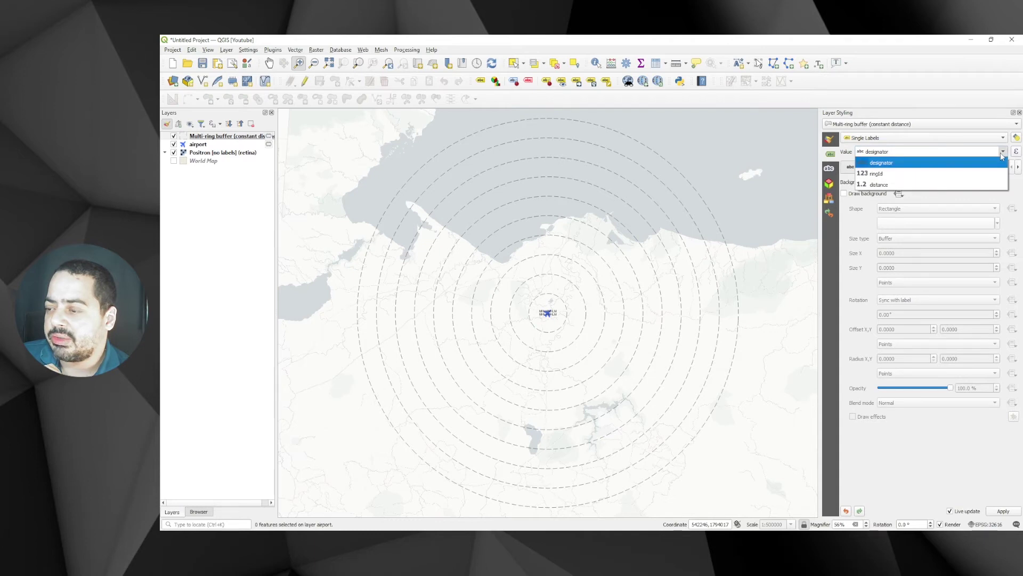
{"action": "left_click", "coordinate": [889, 184]}
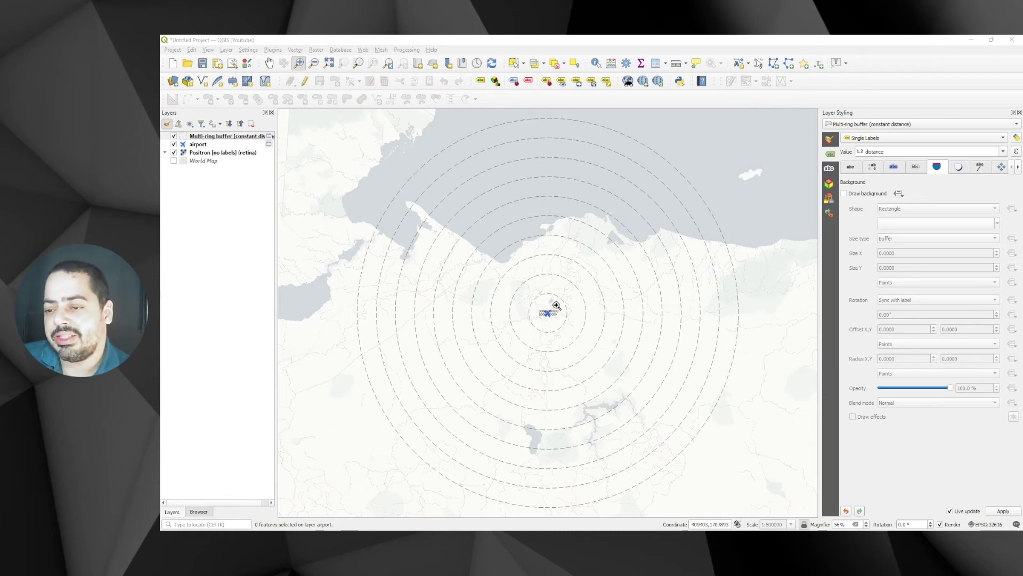
- Enable the Geometry Generator in the ring labels' placement settings and activate its expression for editing
{"action": "left_click", "coordinate": [998, 168]}
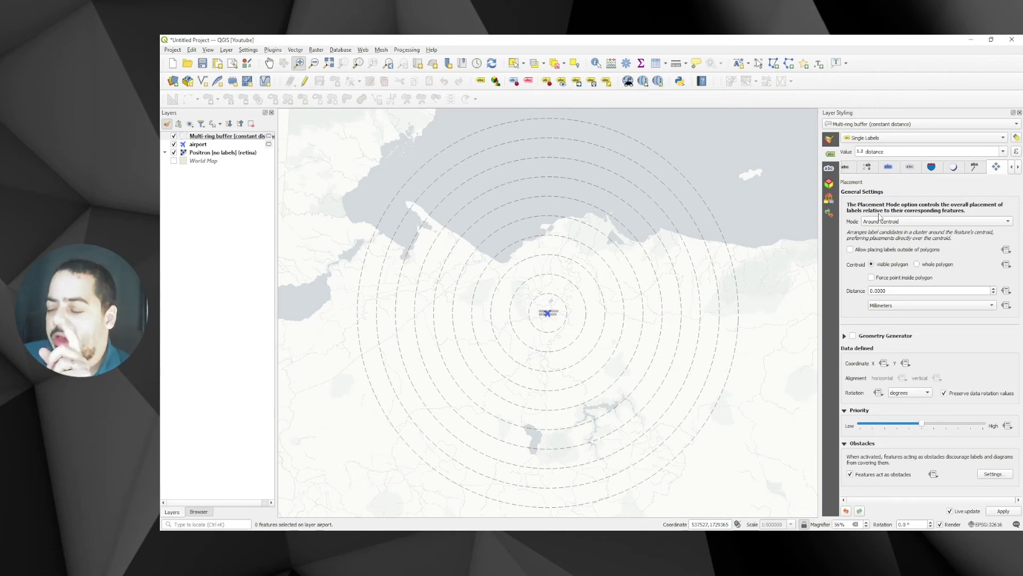
{"action": "left_click", "coordinate": [853, 336]}
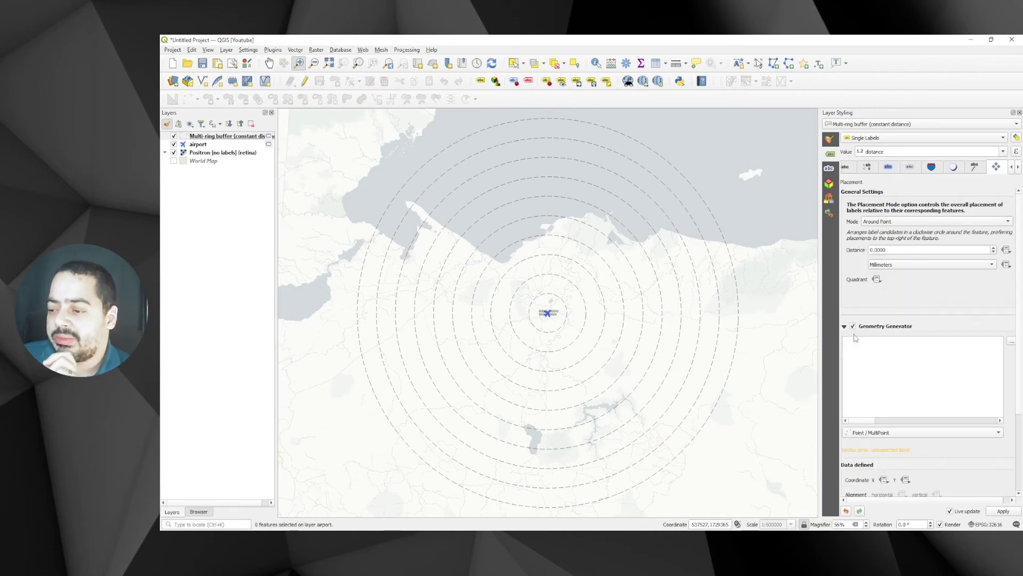
{"action": "left_click", "coordinate": [859, 343]}
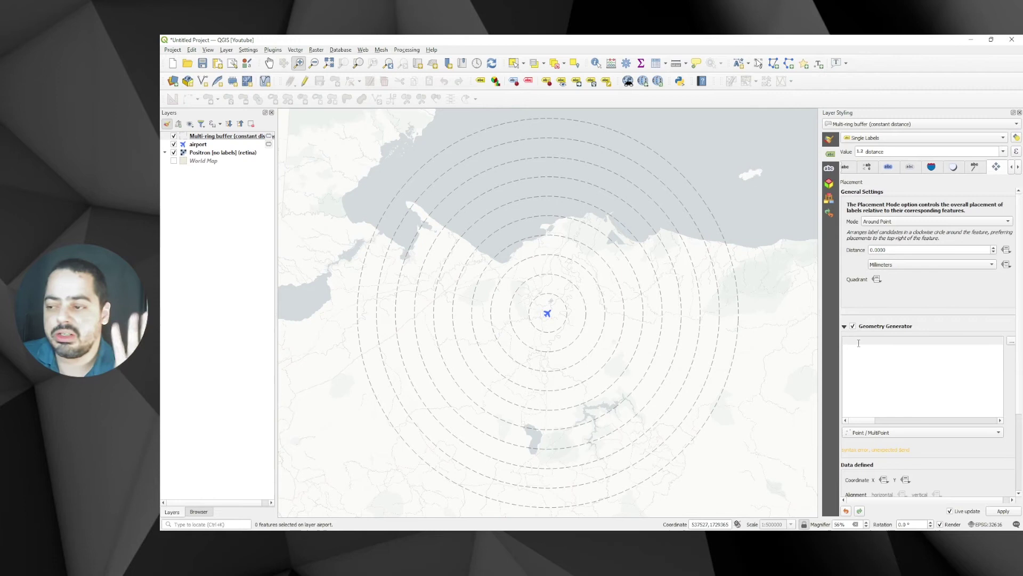
{"action": "type", "text": "ex"}
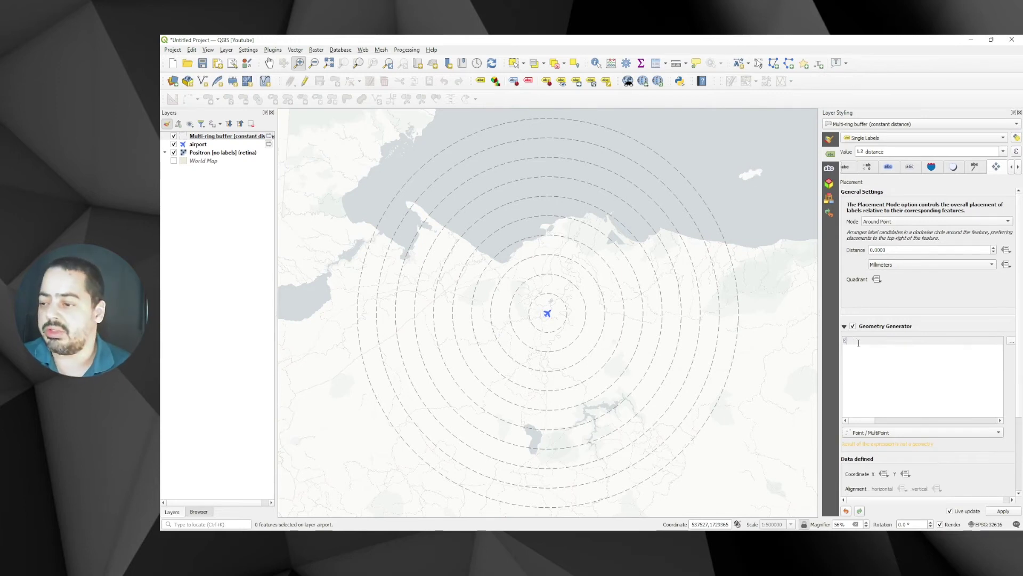
{"action": "key", "text": "BackSpace"}
{"action": "key", "text": "BackSpace"}
{"action": "key", "text": "BackSpace"}
- Use the recent expression exterior_ring($geometry) for the label placement geometry, with the geometry type LineString / MultiLineString
{"action": "left_click", "coordinate": [1011, 341]}
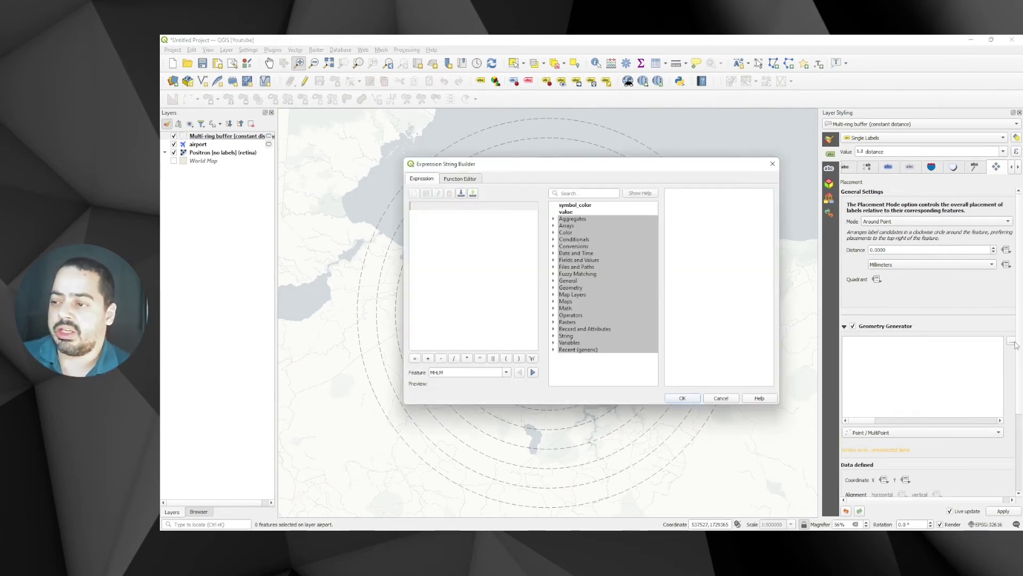
{"action": "left_click", "coordinate": [554, 349]}
{"action": "double_click", "coordinate": [584, 356]}
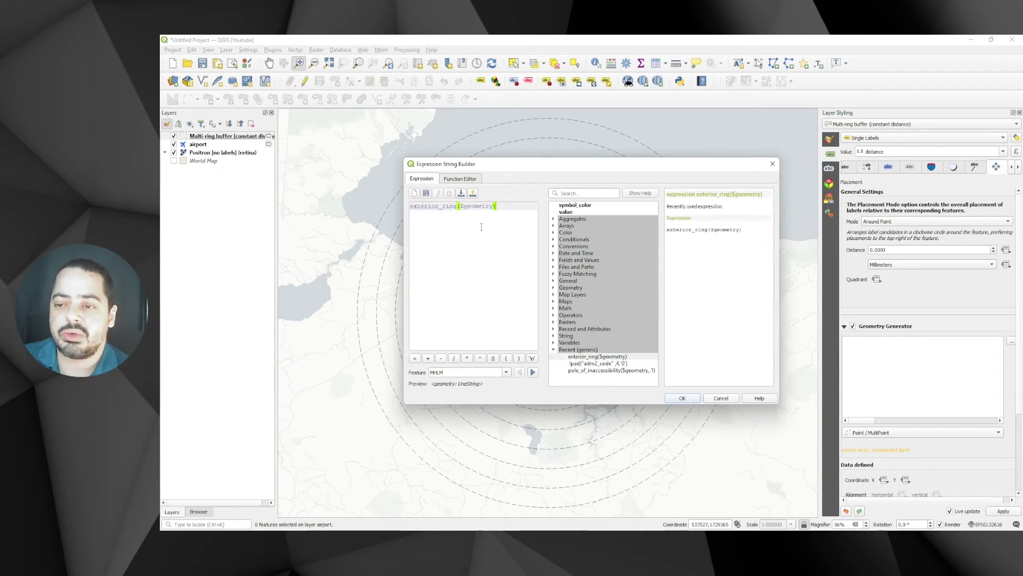
{"action": "left_click", "coordinate": [675, 398]}
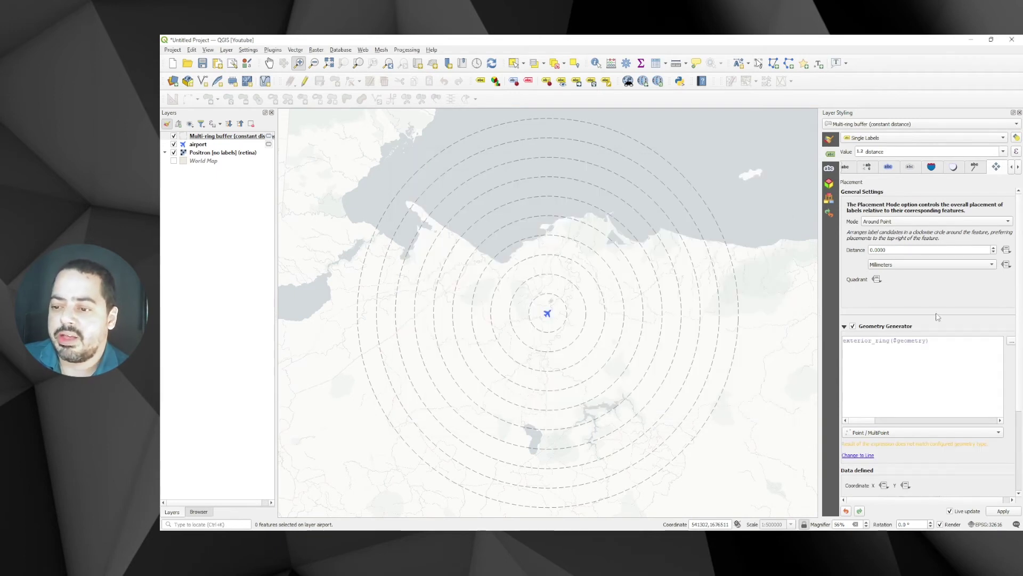
{"action": "left_click", "coordinate": [887, 432]}
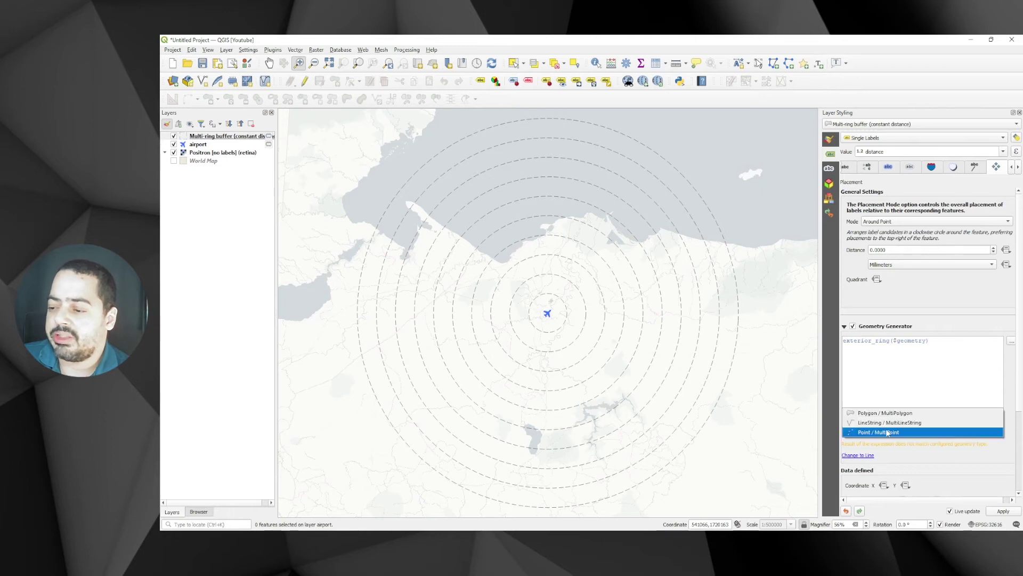
{"action": "left_click", "coordinate": [887, 425]}
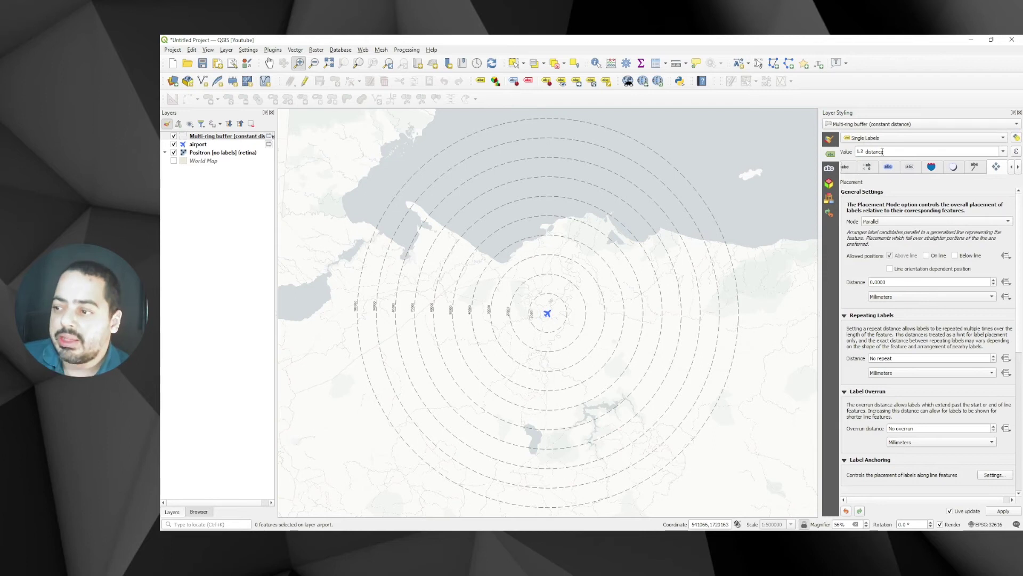
- Set the ring labels' text size to 20 points and their font style to Bold
{"action": "left_click", "coordinate": [845, 170]}
{"action": "left_click_drag", "start_coordinate": [888, 242], "coordinate": [851, 238]}
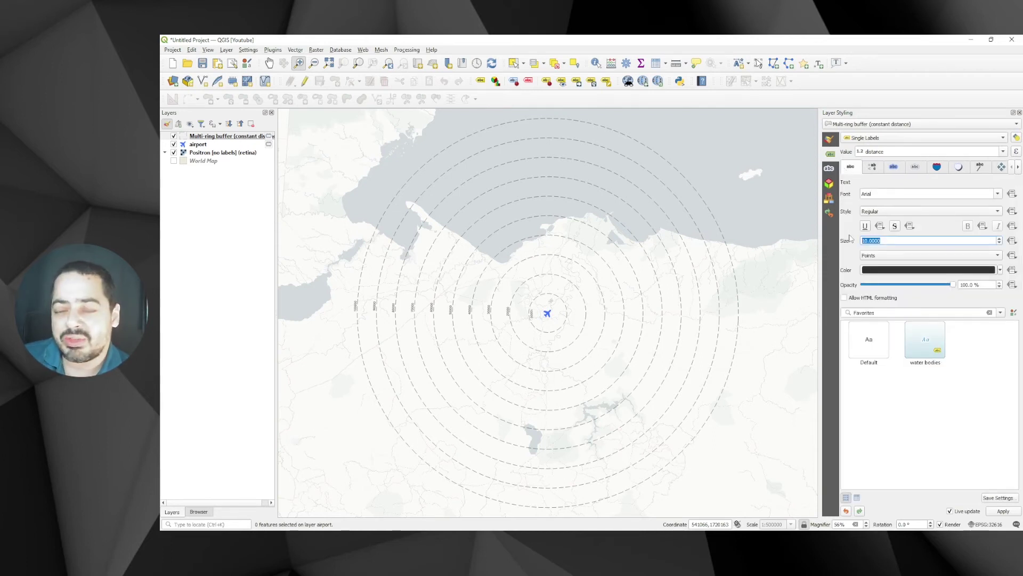
{"action": "type", "text": "15"}
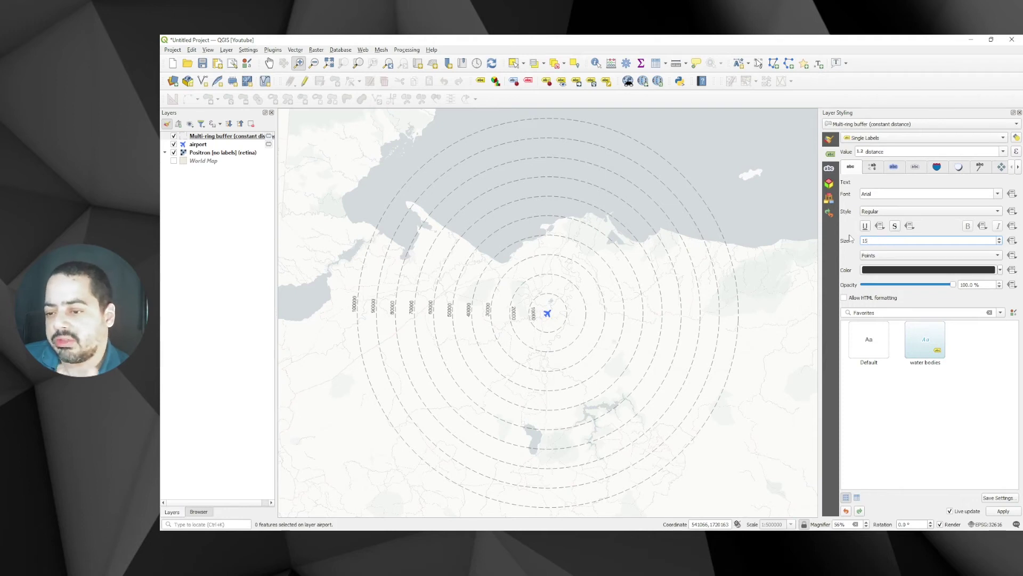
{"action": "key", "text": "BackSpace"}
{"action": "key", "text": "BackSpace"}
{"action": "type", "text": "20"}
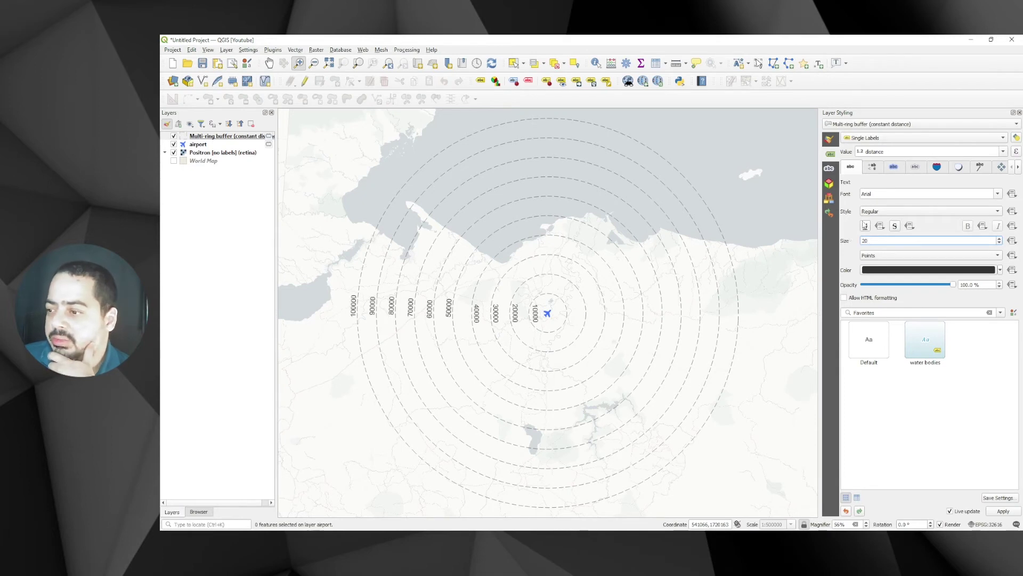
{"action": "left_click", "coordinate": [872, 212]}
{"action": "left_click", "coordinate": [873, 223]}
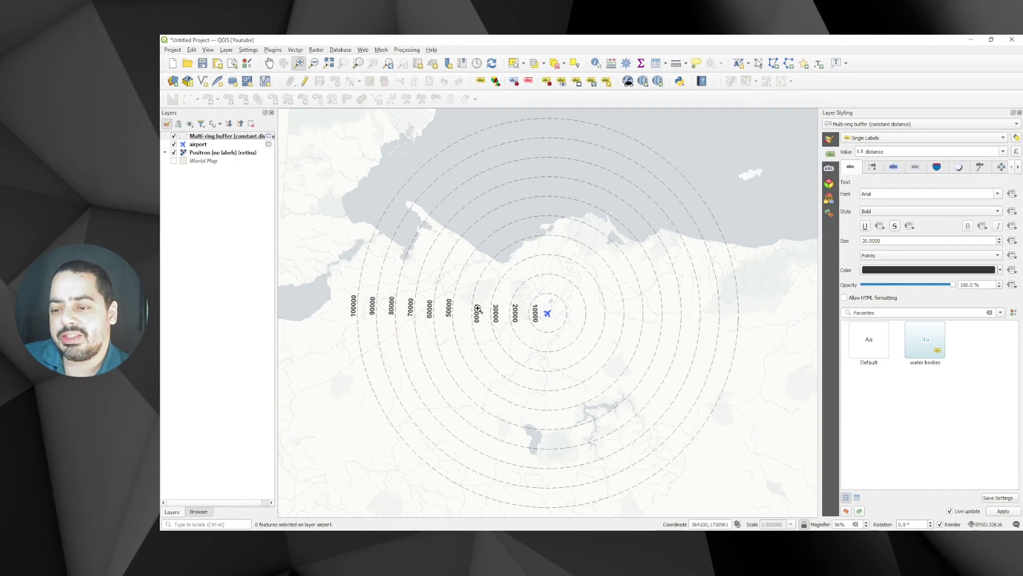
- Open the rendering settings of the ring labels and widen the layer styling area
{"action": "left_click", "coordinate": [1004, 167]}
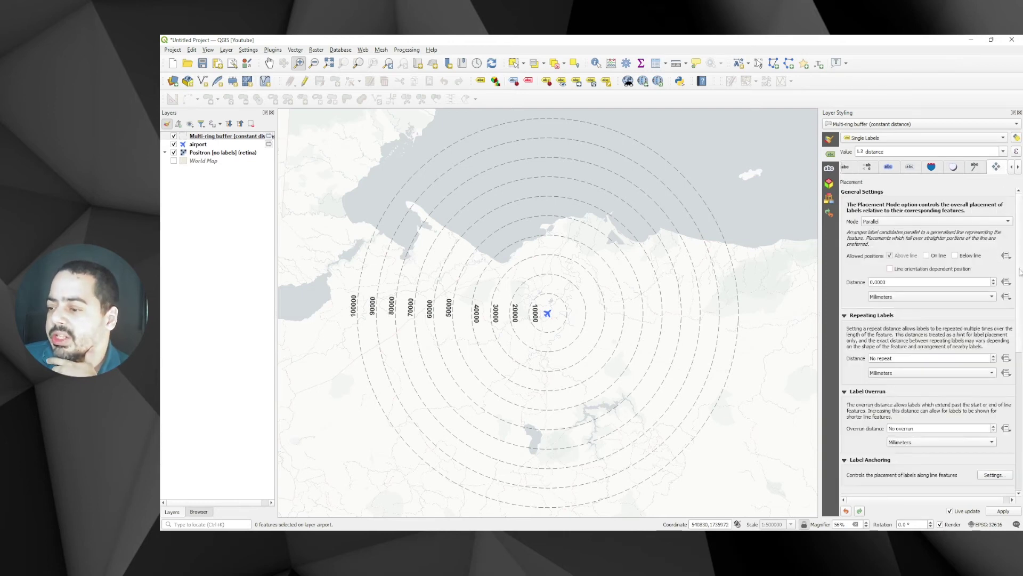
{"action": "left_click_drag", "start_coordinate": [1020, 313], "coordinate": [1022, 371]}
{"action": "left_click", "coordinate": [1018, 167]}
{"action": "left_click", "coordinate": [996, 166]}
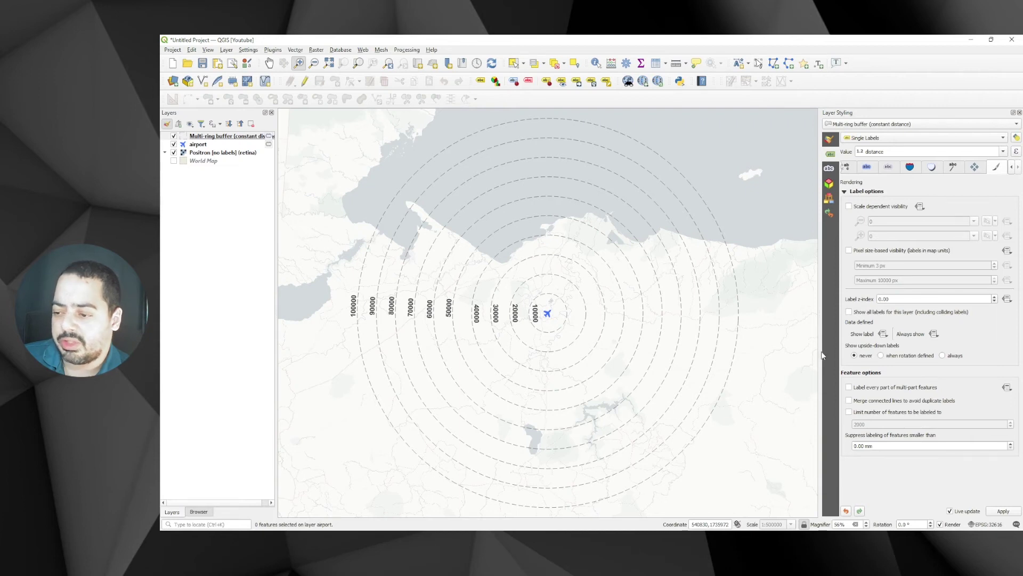
{"action": "left_click_drag", "start_coordinate": [819, 354], "coordinate": [796, 355]}
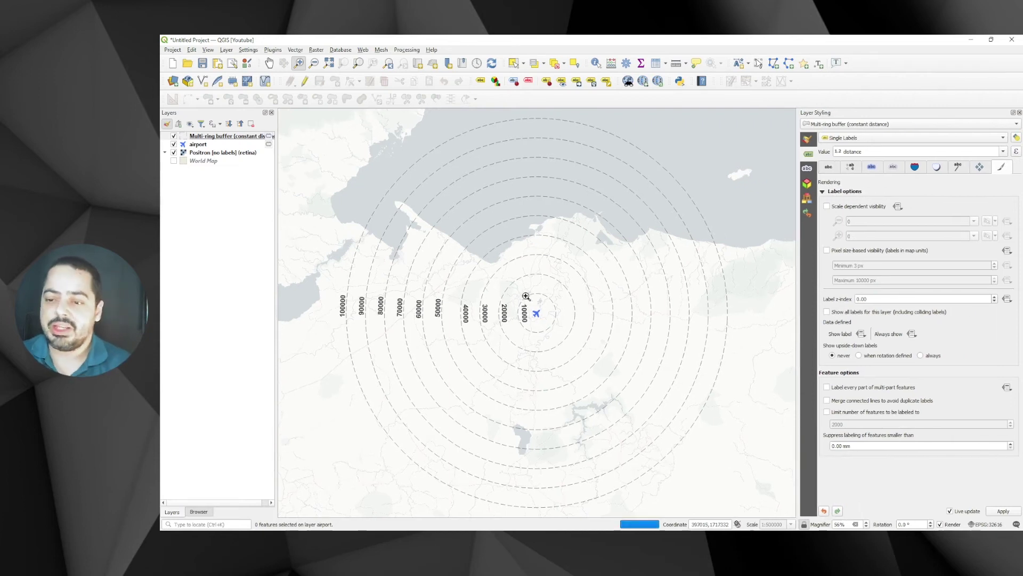
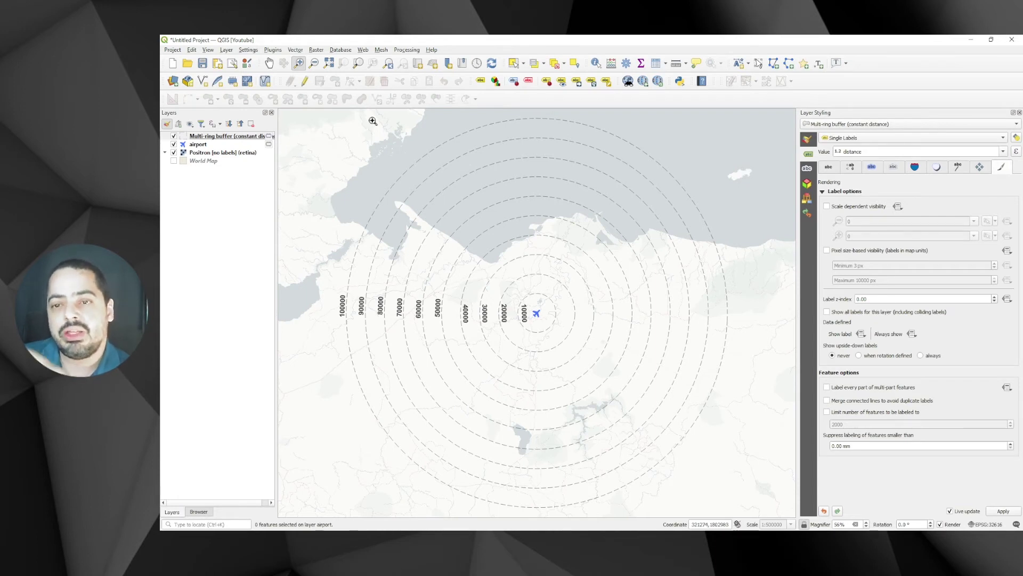
- Set up a new temporary scratch layer named line with LineString geometry and the project CRS EPSG:32616 - WGS 84 / UTM zone 16N
{"action": "left_click", "coordinate": [235, 84]}
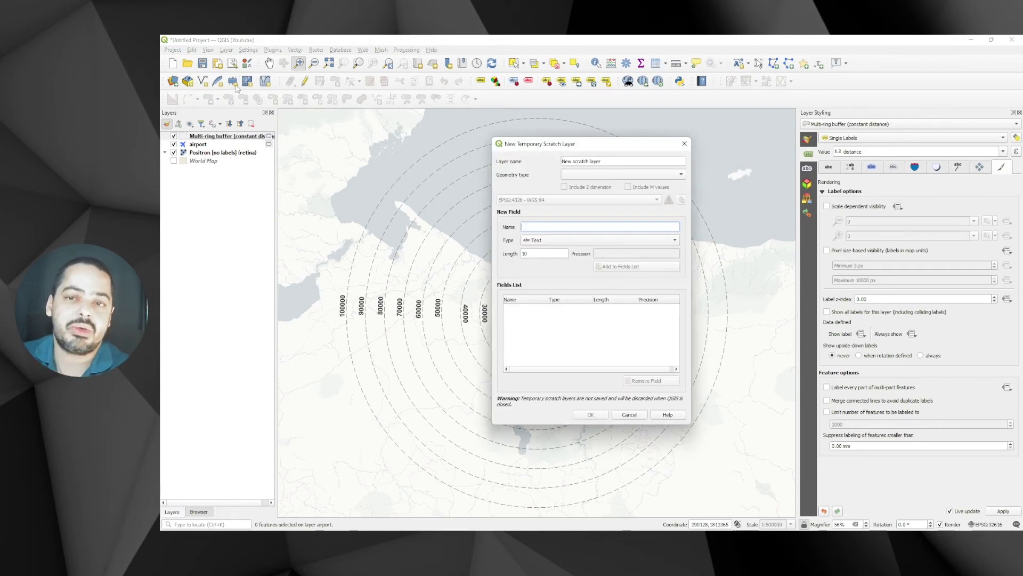
{"action": "left_click_drag", "start_coordinate": [520, 179], "coordinate": [437, 183]}
{"action": "type", "text": "LI"}
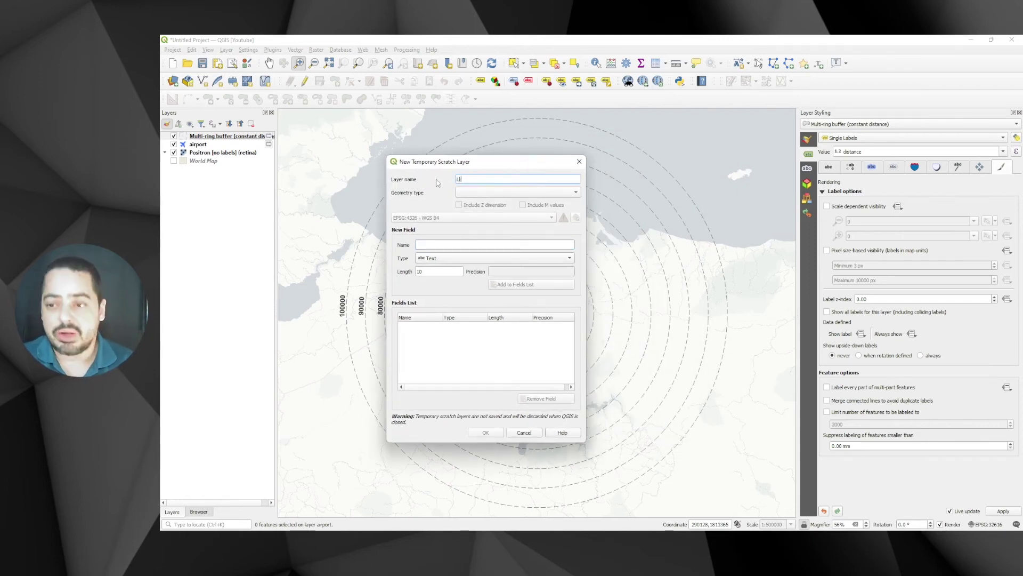
{"action": "type", "text": "NENE"}
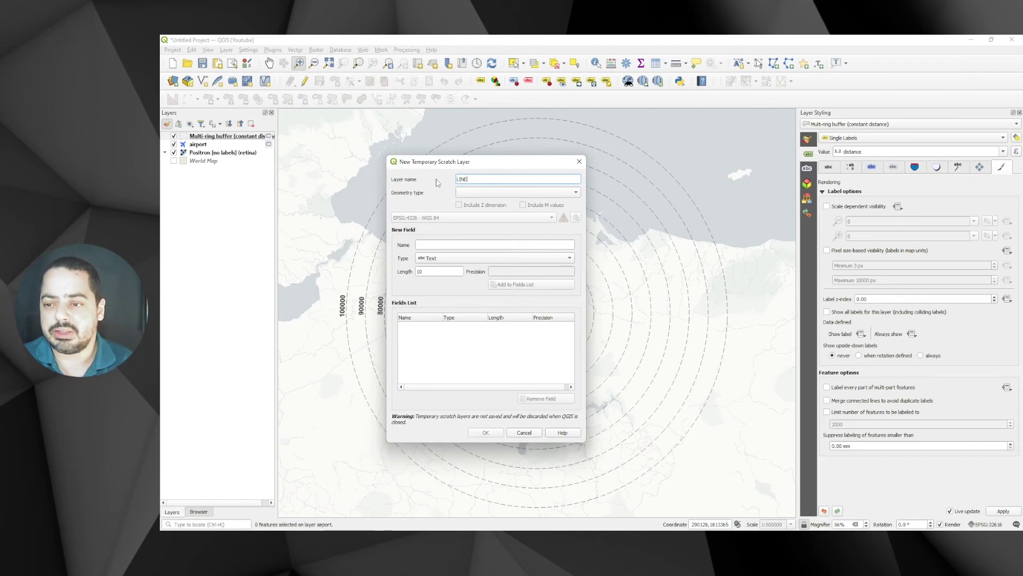
{"action": "key", "text": "BackSpace"}
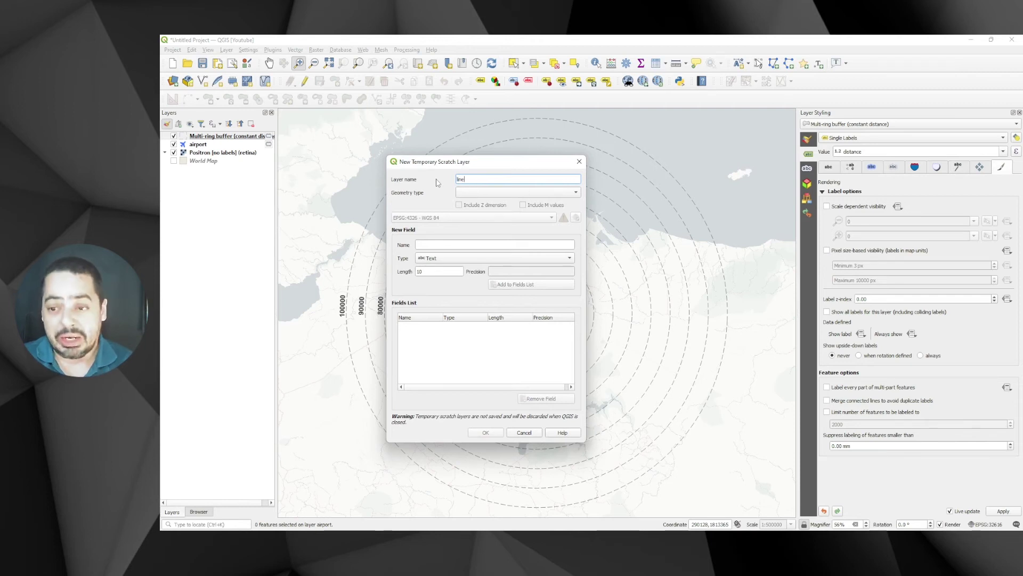
{"action": "left_click", "coordinate": [472, 193]}
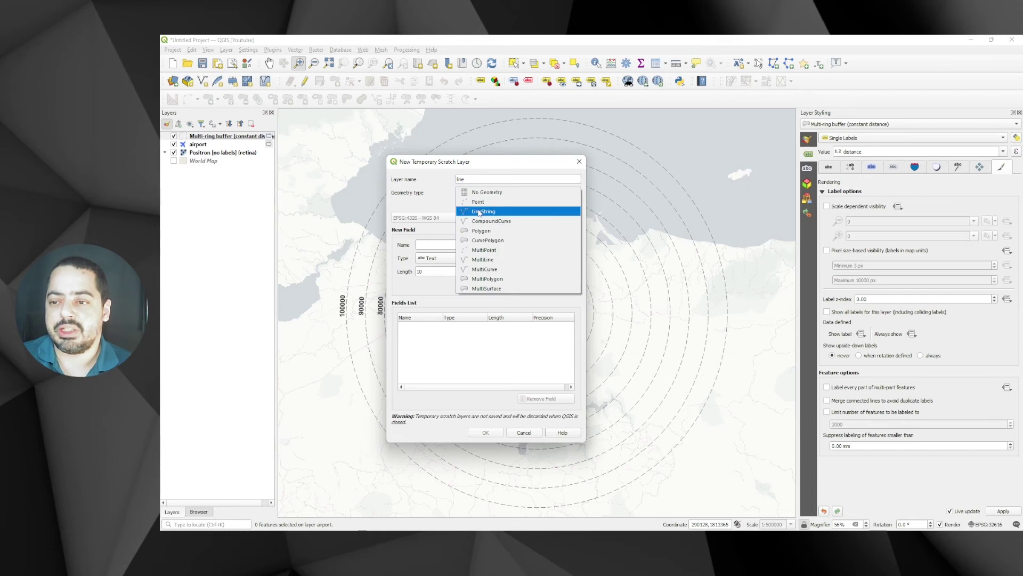
{"action": "left_click", "coordinate": [479, 212]}
{"action": "left_click", "coordinate": [480, 218]}
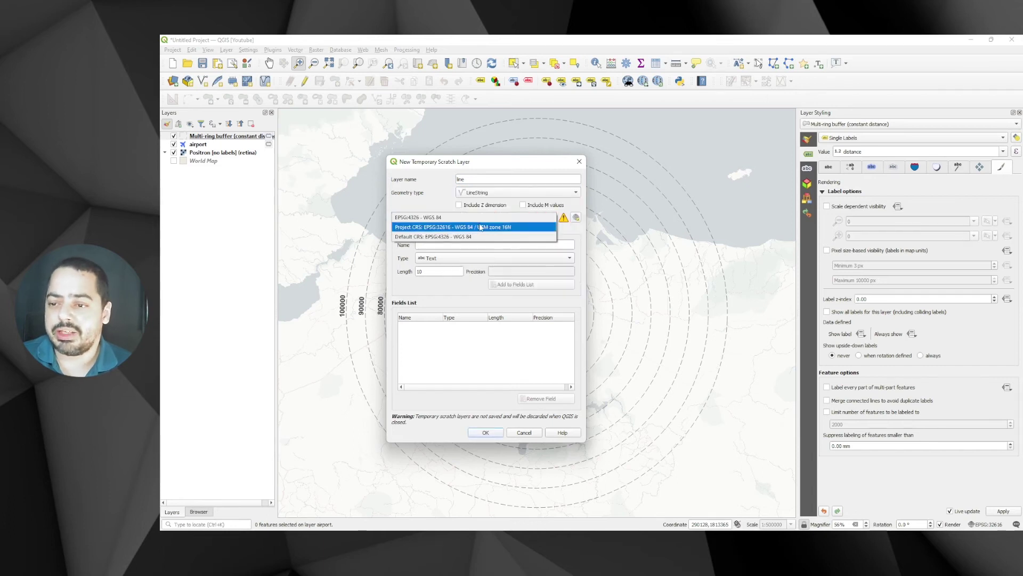
{"action": "left_click", "coordinate": [480, 229]}
- Add a text field named symbol with length 10 to the scratch layer and create the layer
{"action": "left_click", "coordinate": [465, 242]}
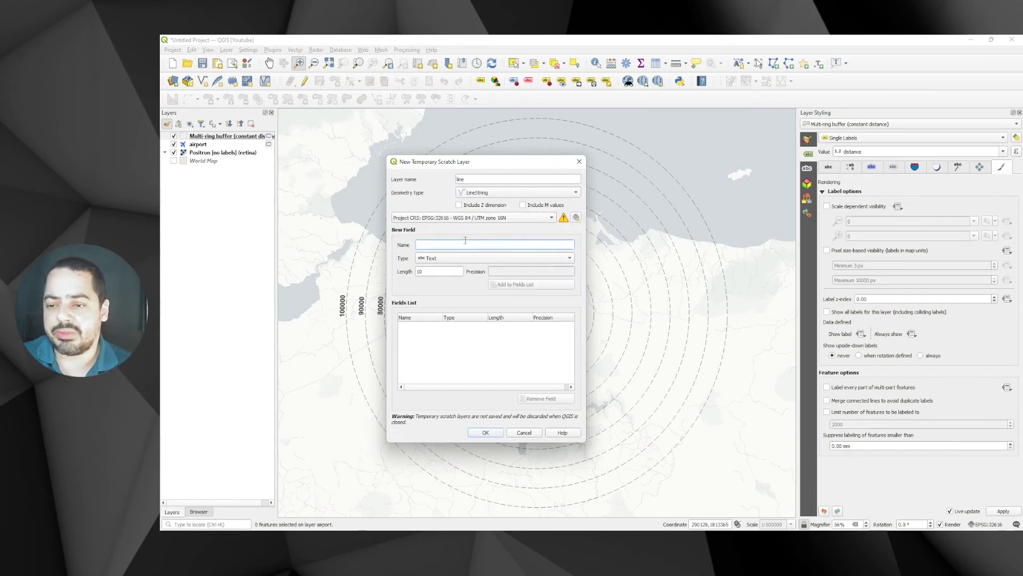
{"action": "type", "text": "symbol"}
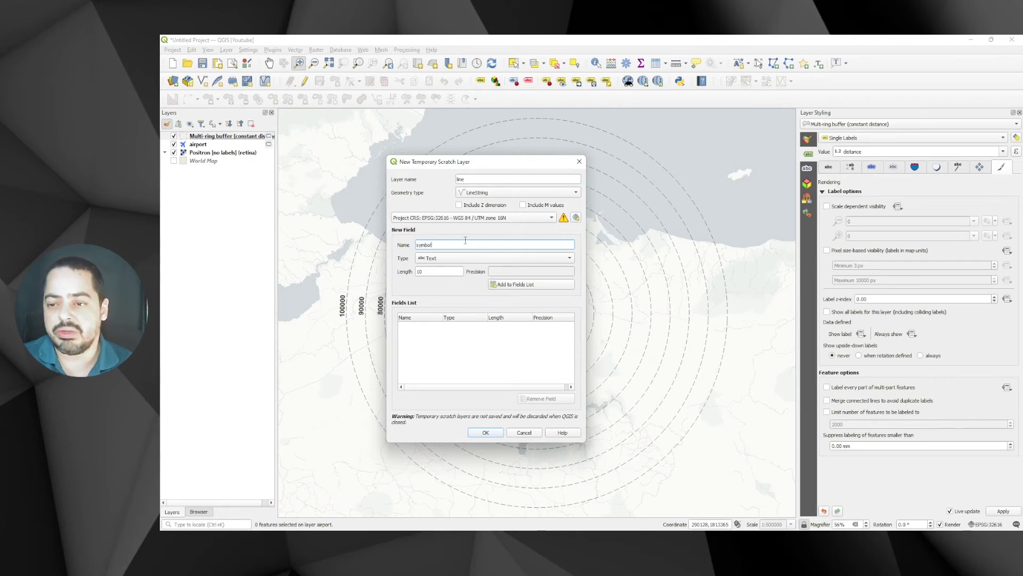
{"action": "left_click", "coordinate": [530, 284]}
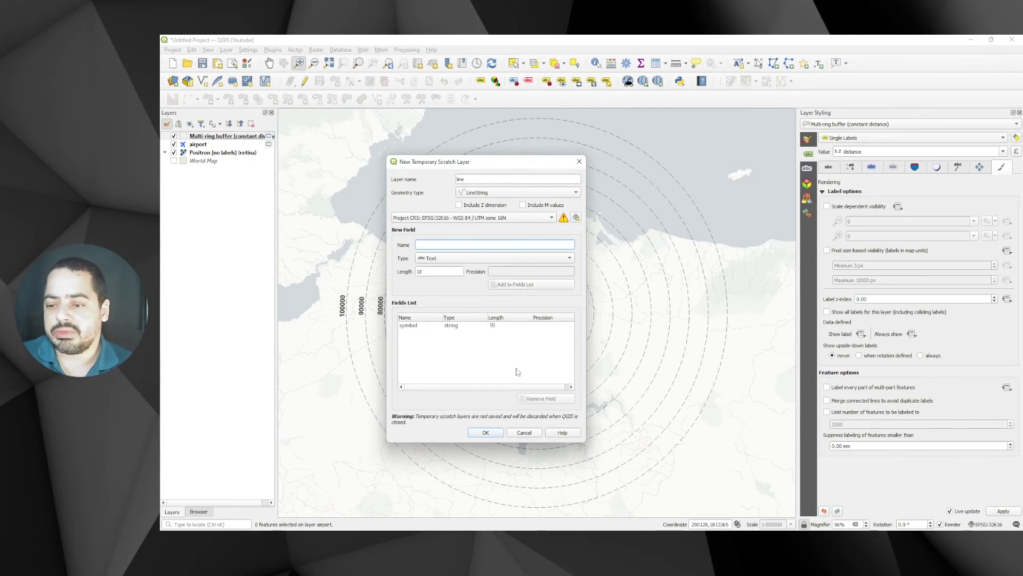
{"action": "left_click", "coordinate": [486, 432]}
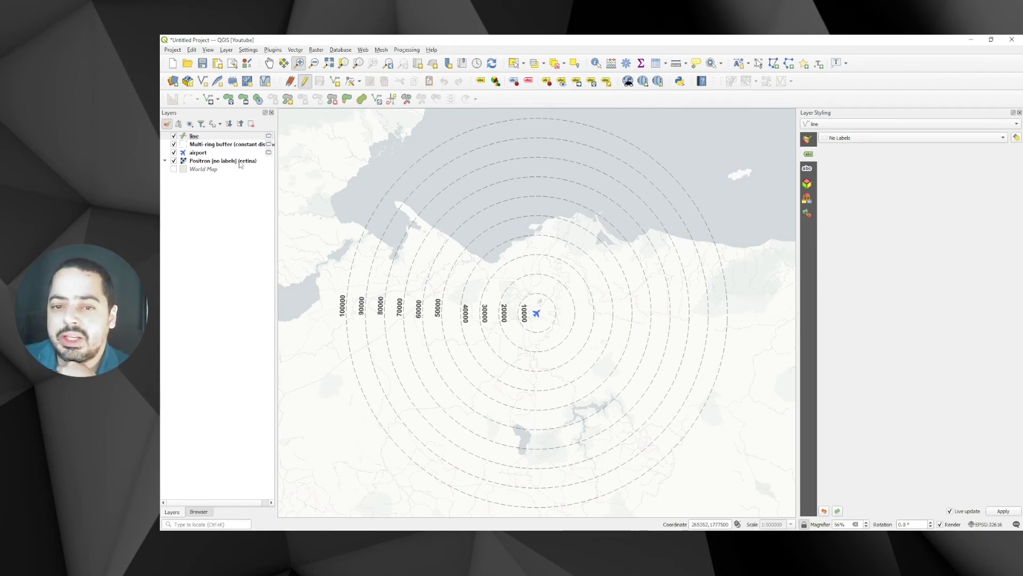
- Display the snapping tools for the line layer and enable snapping
{"action": "left_click", "coordinate": [194, 136]}
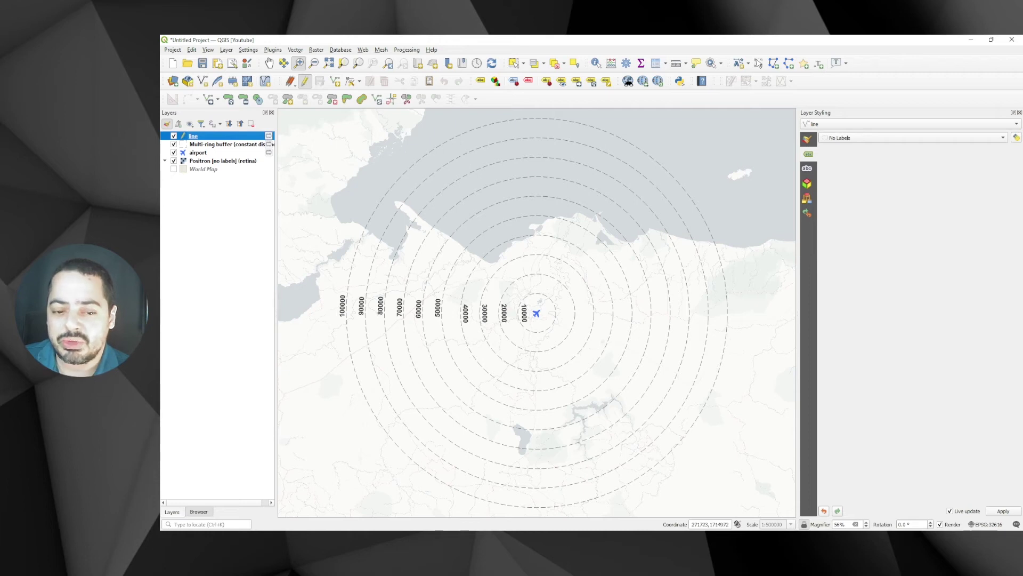
{"action": "right_click", "coordinate": [602, 98]}
{"action": "left_click", "coordinate": [655, 479]}
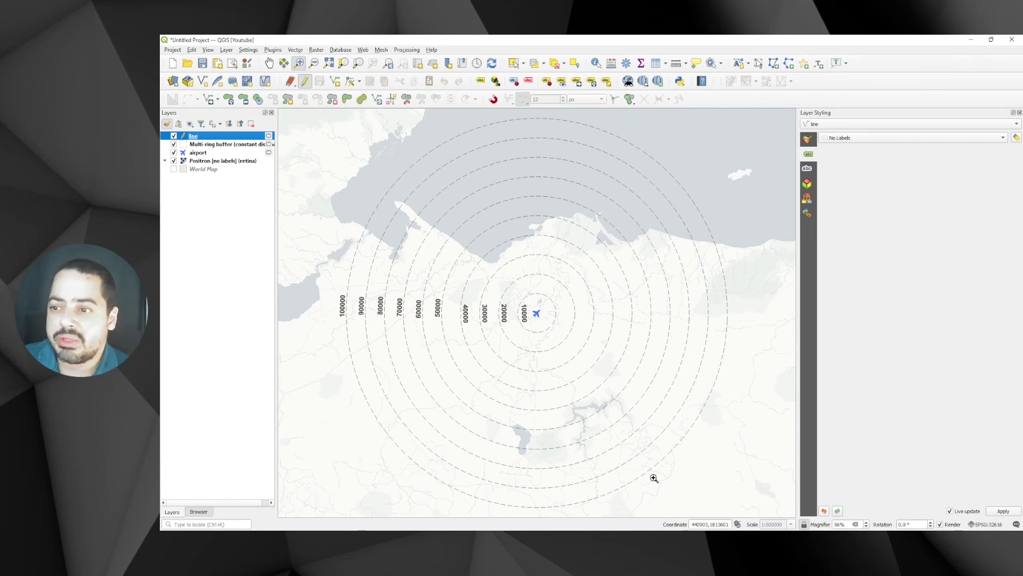
{"action": "left_click", "coordinate": [494, 99]}
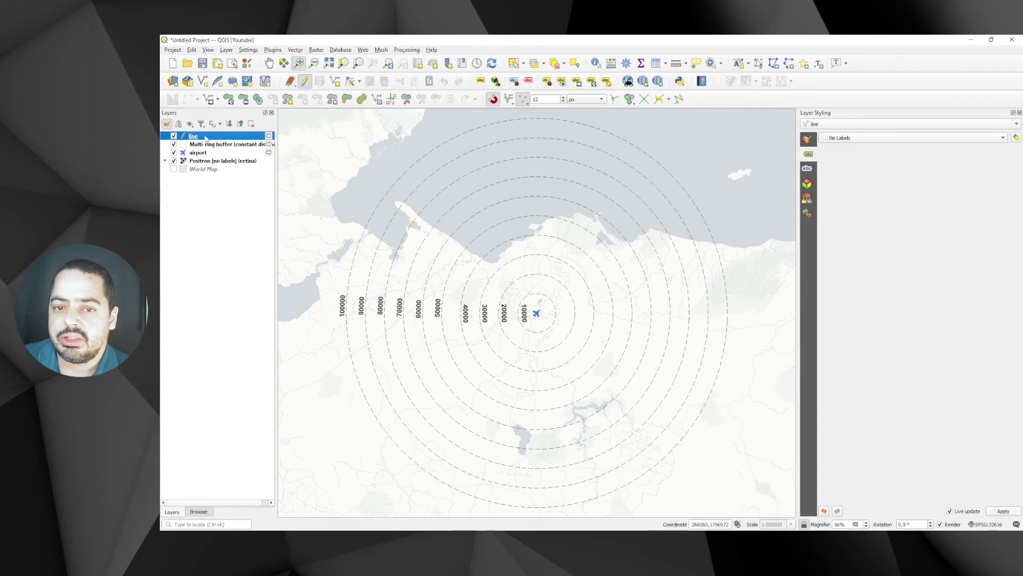
- Digitize a straight line feature from the airport point northeast to just beyond the outermost ring, switching from curve to straight segments
{"action": "left_click", "coordinate": [335, 81]}
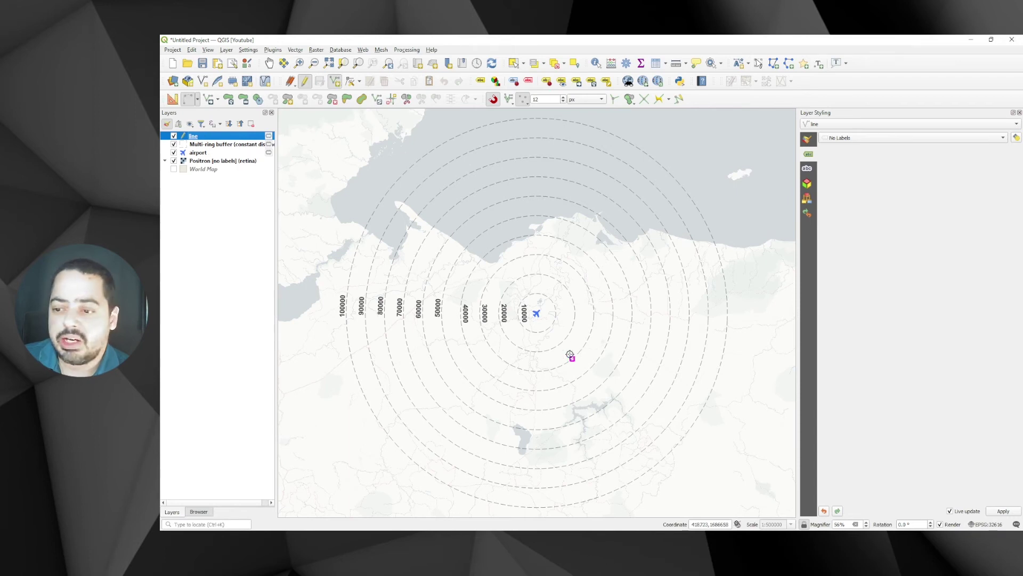
{"action": "left_click", "coordinate": [536, 314]}
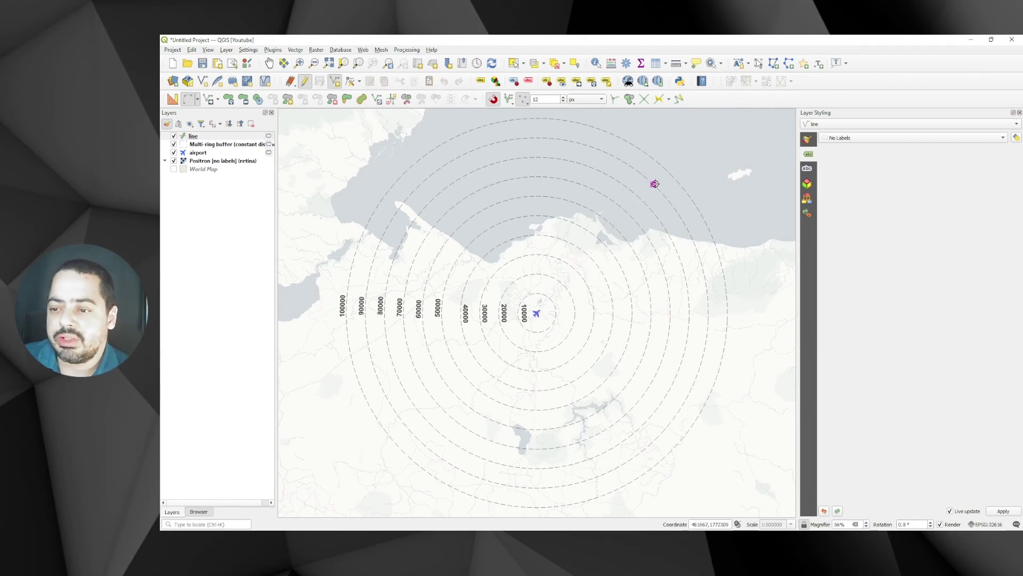
{"action": "left_click", "coordinate": [686, 140]}
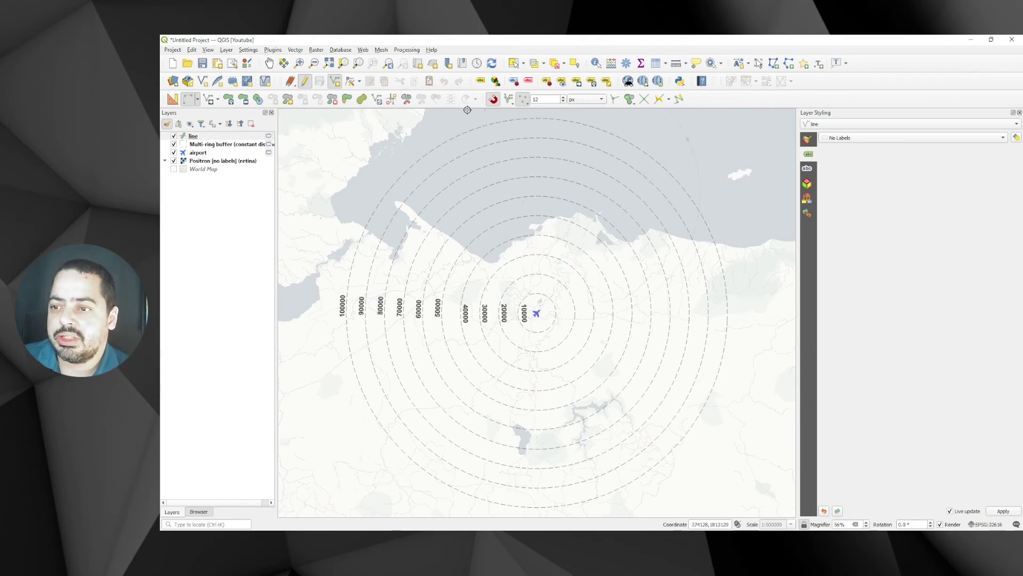
{"action": "left_click", "coordinate": [197, 100]}
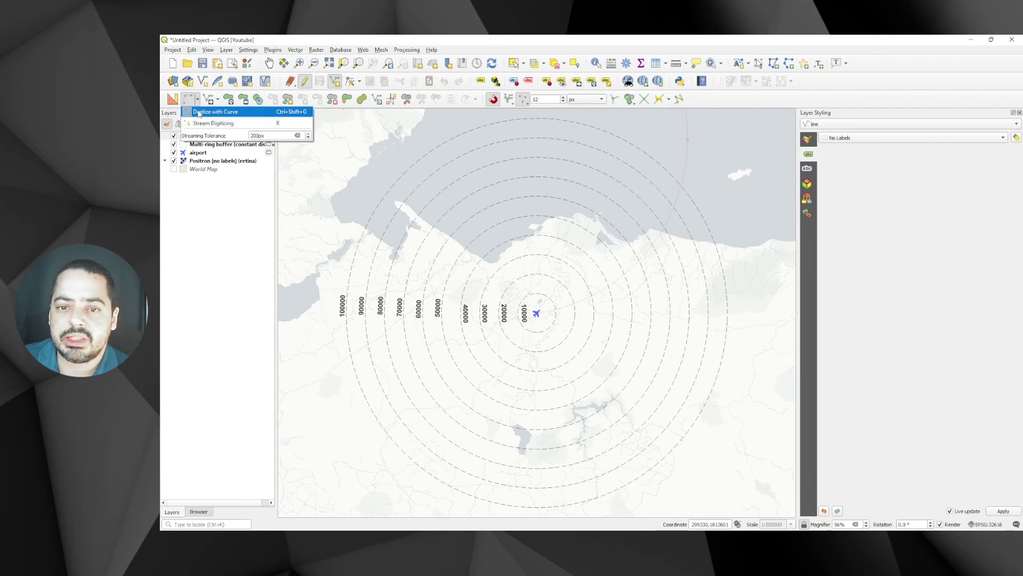
{"action": "left_click", "coordinate": [203, 107]}
{"action": "left_click", "coordinate": [664, 143]}
{"action": "right_click", "coordinate": [665, 143]}
- Enter direction as the new line's symbol attribute, save the feature form and turn snapping off
{"action": "left_click_drag", "start_coordinate": [553, 283], "coordinate": [509, 288]}
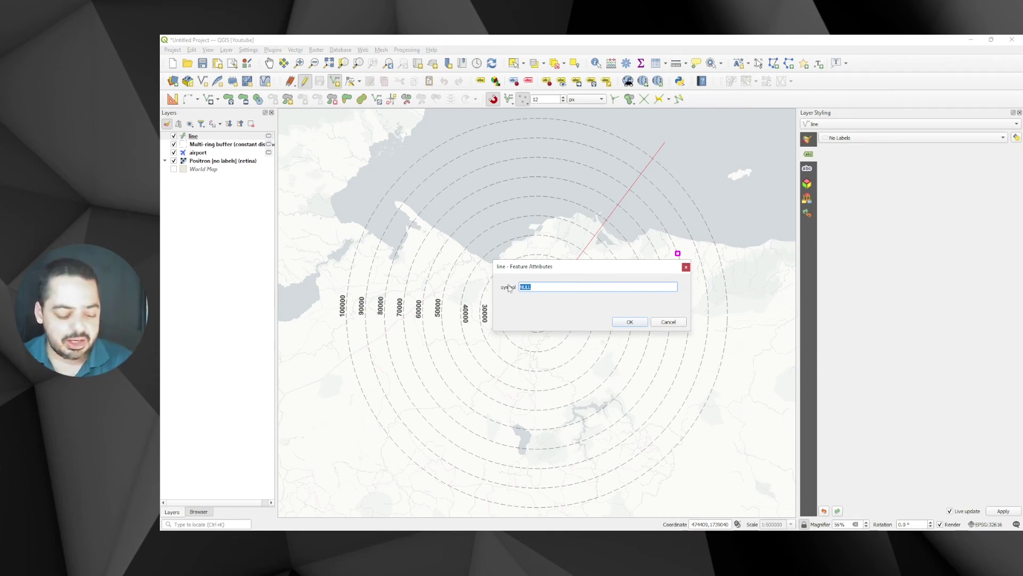
{"action": "type", "text": "direction"}
{"action": "left_click", "coordinate": [634, 321]}
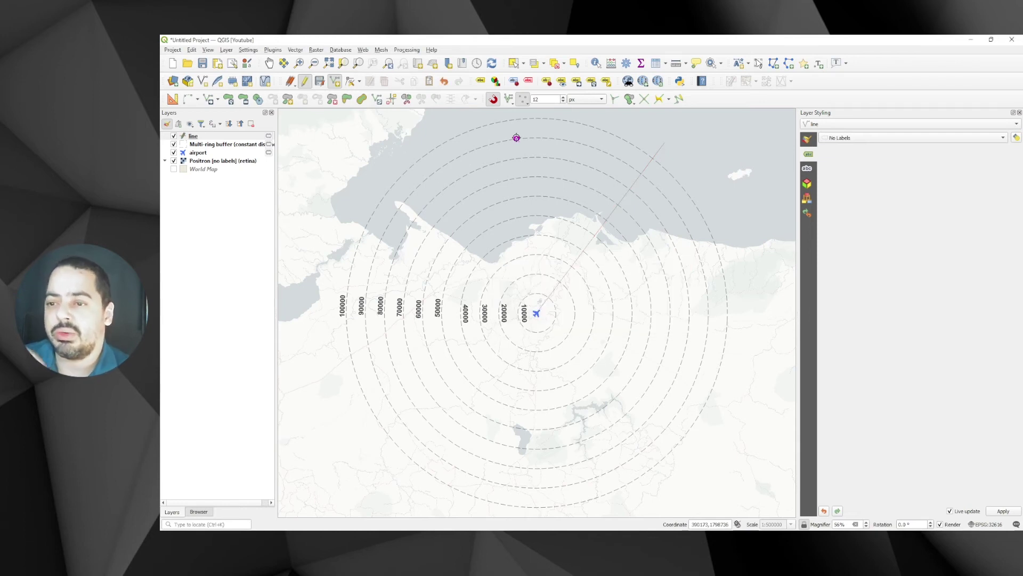
{"action": "left_click", "coordinate": [494, 100]}
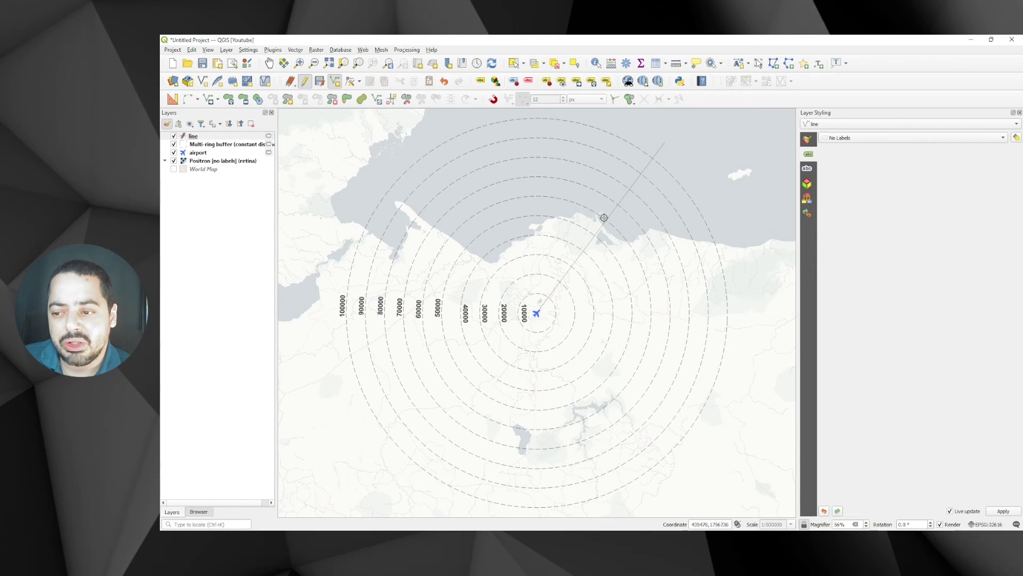
- Open the multi-ring buffer layer's label placement geometry generator expression for editing at its start
{"action": "left_click", "coordinate": [206, 144]}
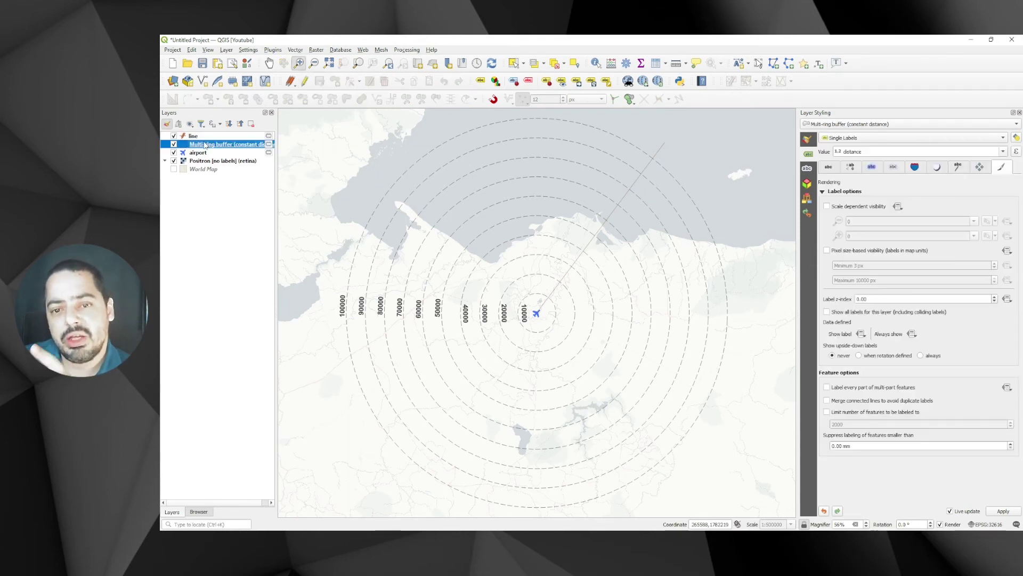
{"action": "left_click", "coordinate": [979, 168]}
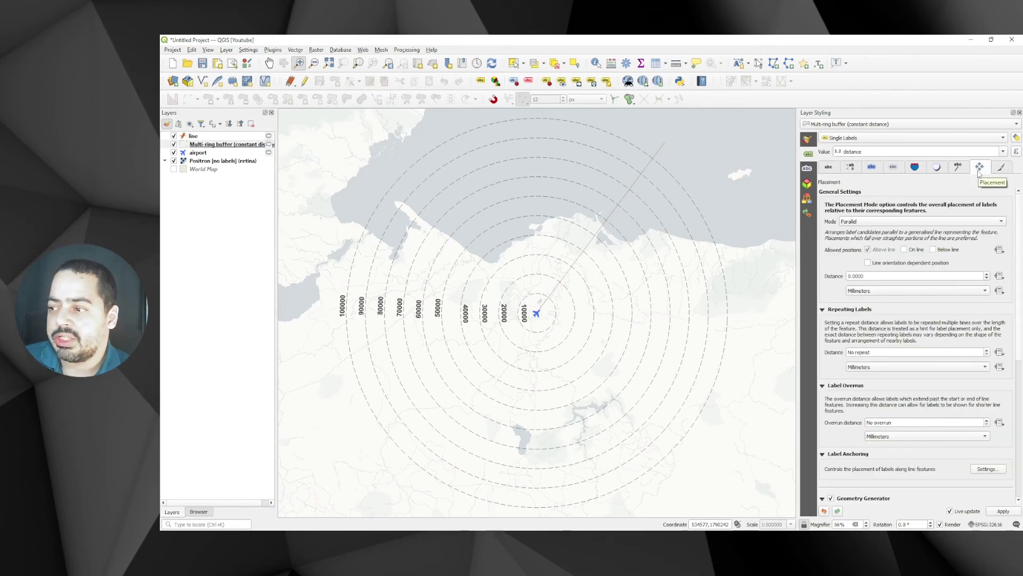
{"action": "left_click_drag", "start_coordinate": [1020, 219], "coordinate": [1020, 311]}
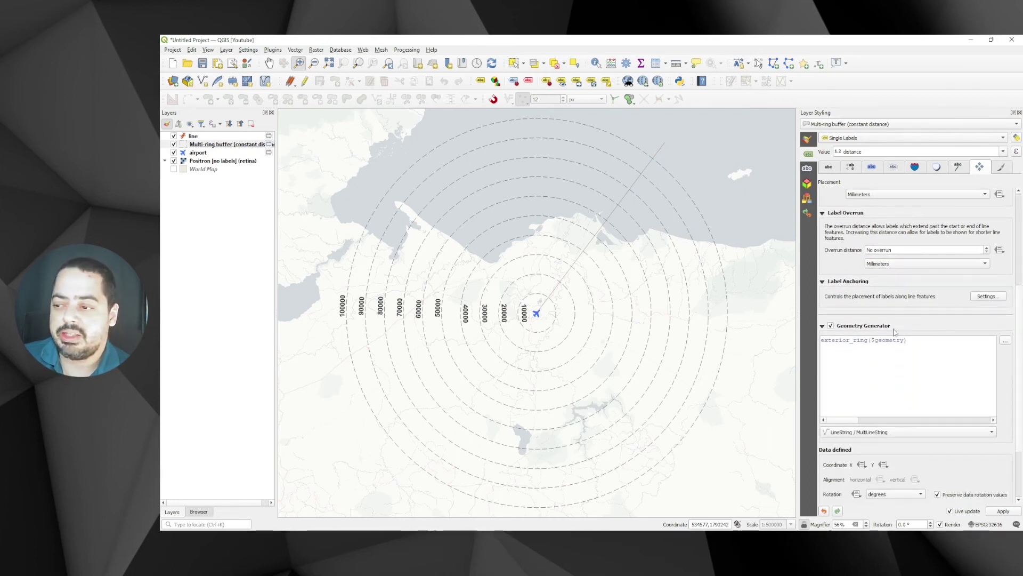
{"action": "left_click", "coordinate": [1005, 341]}
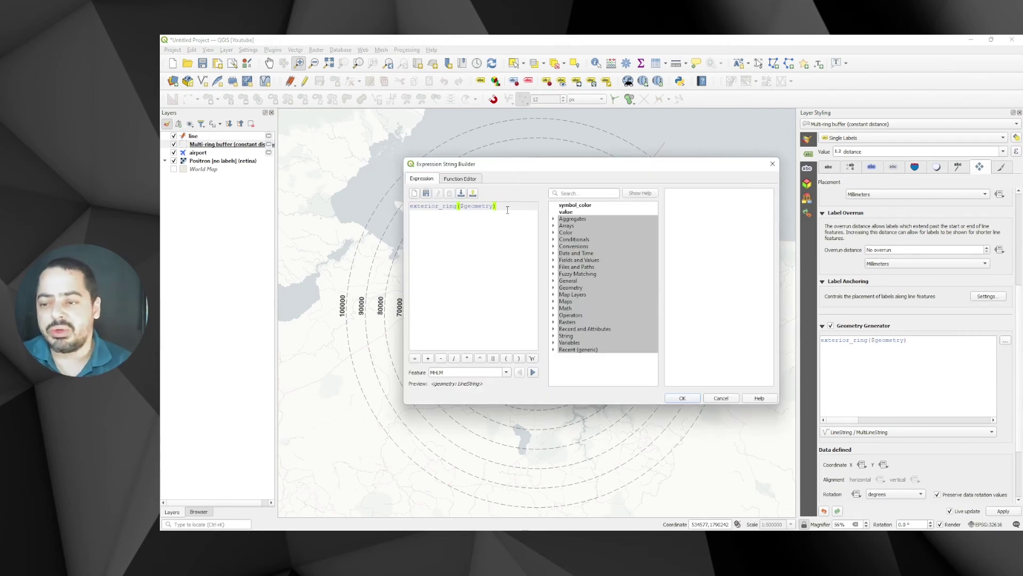
{"action": "key", "text": "Home"}
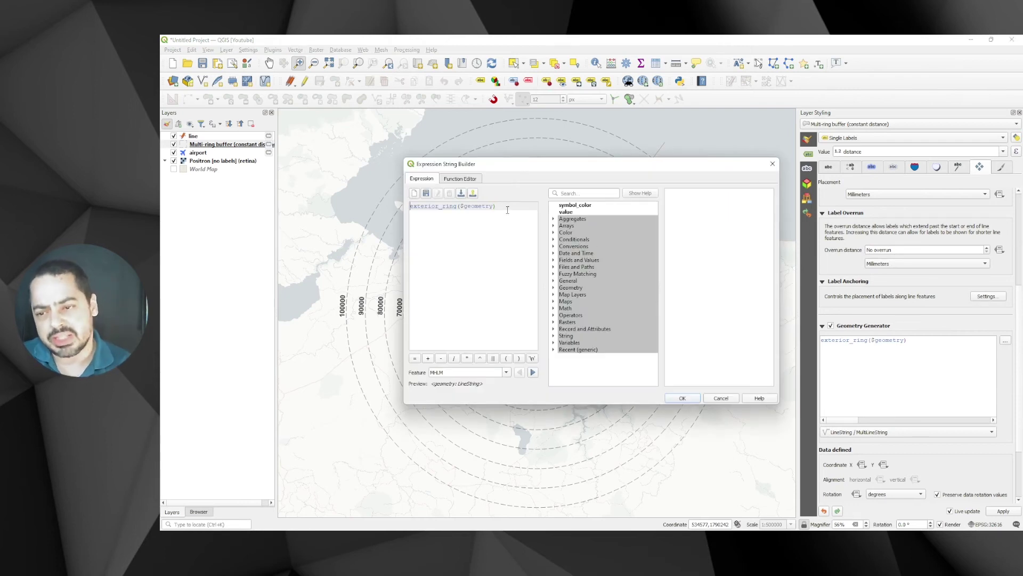
- Insert the intersection function before exterior_ring($geometry) and add a comma after it for the second argument
{"action": "left_click", "coordinate": [603, 193]}
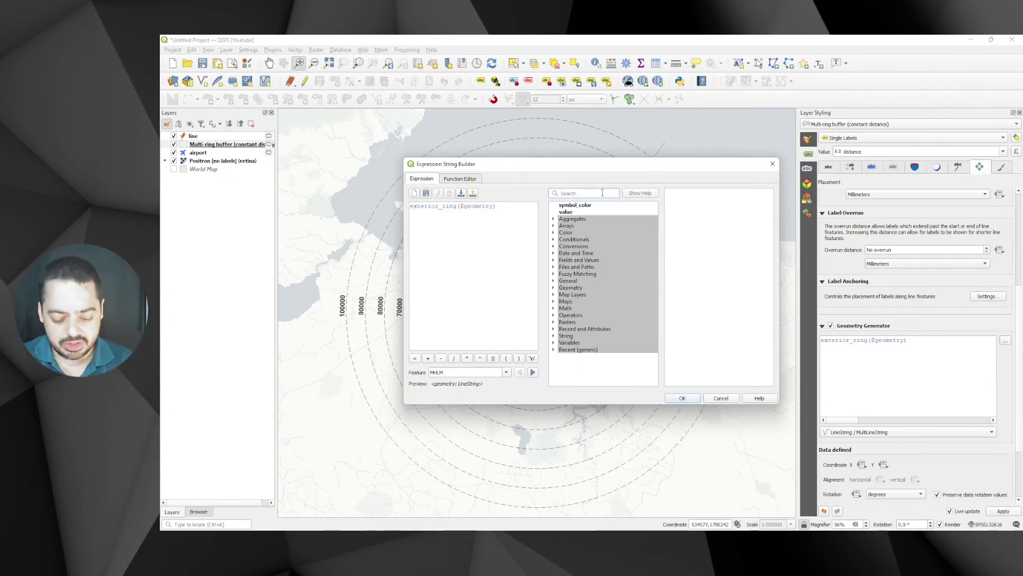
{"action": "type", "text": "inter"}
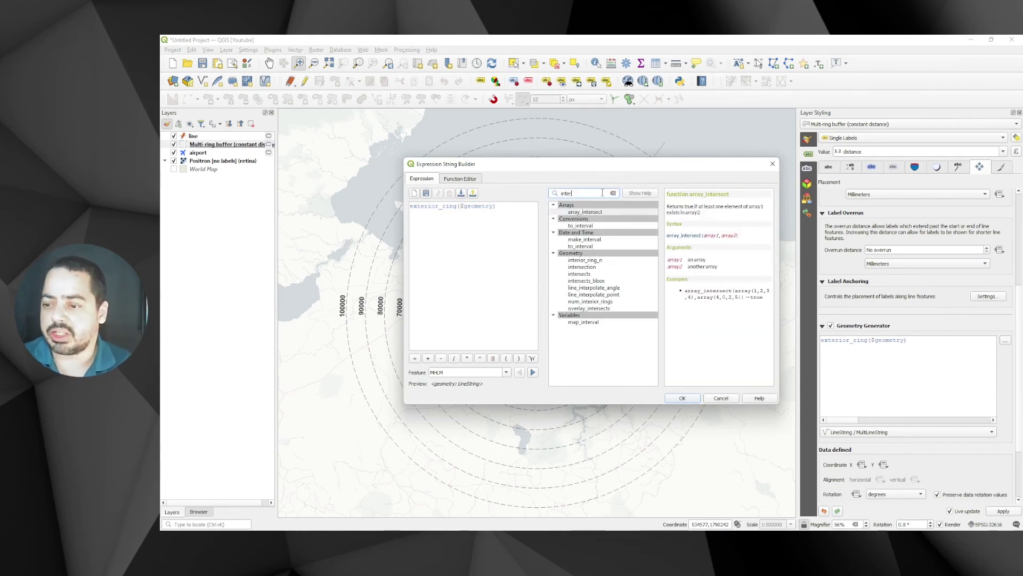
{"action": "left_click", "coordinate": [599, 268]}
{"action": "double_click", "coordinate": [599, 268]}
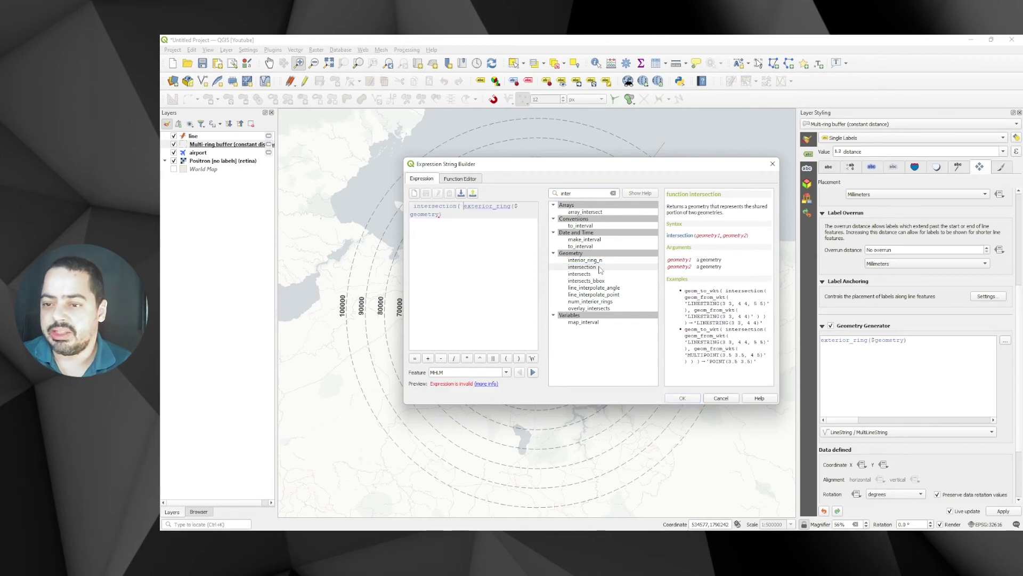
{"action": "key", "text": "Delete"}
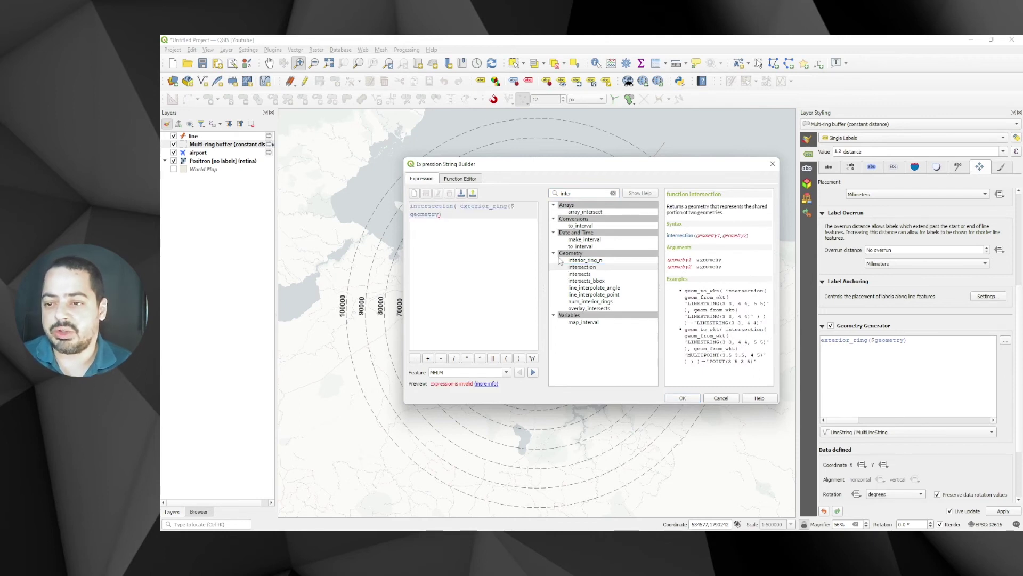
{"action": "key", "text": "End"}
{"action": "type", "text": ","}
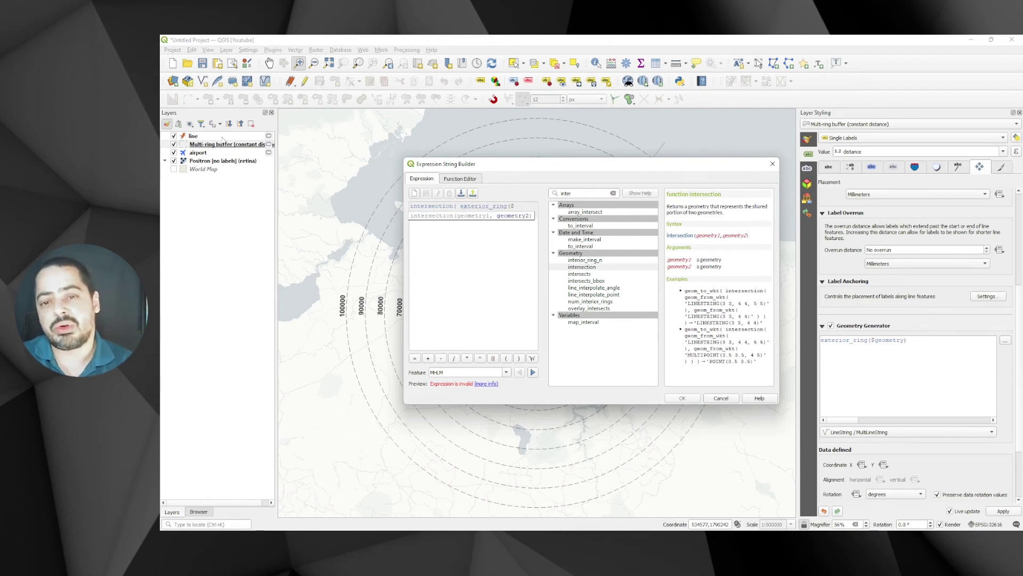
{"action": "left_click", "coordinate": [502, 237]}
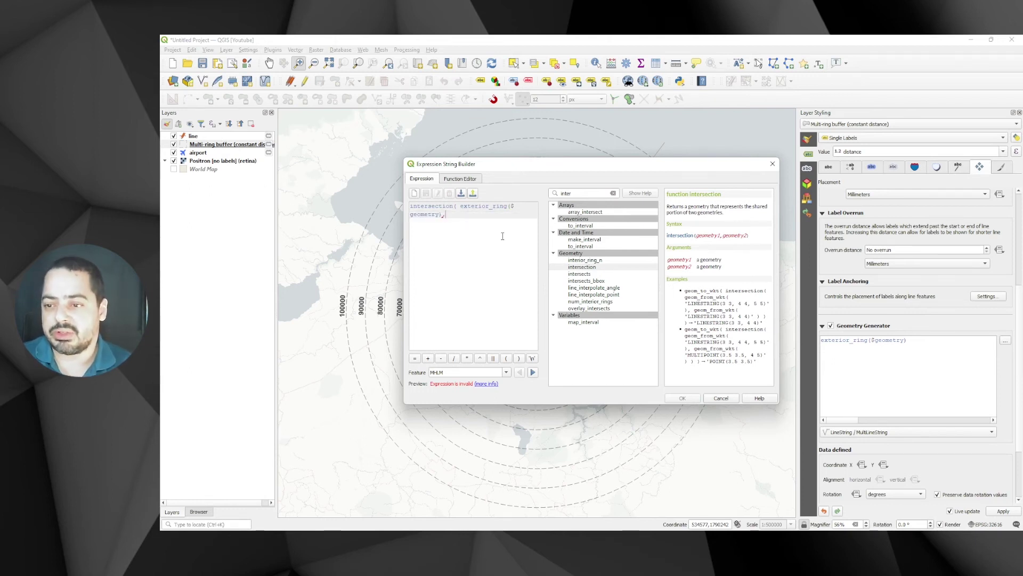
- Add the geometry function with a nested get_feature function as the second argument of the intersection
{"action": "double_click", "coordinate": [581, 195]}
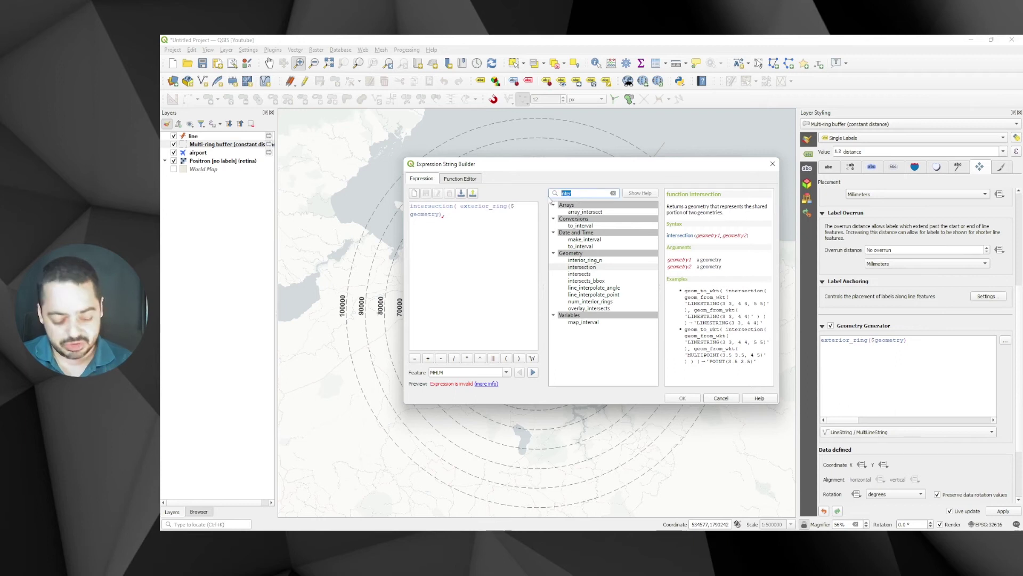
{"action": "type", "text": "geome"}
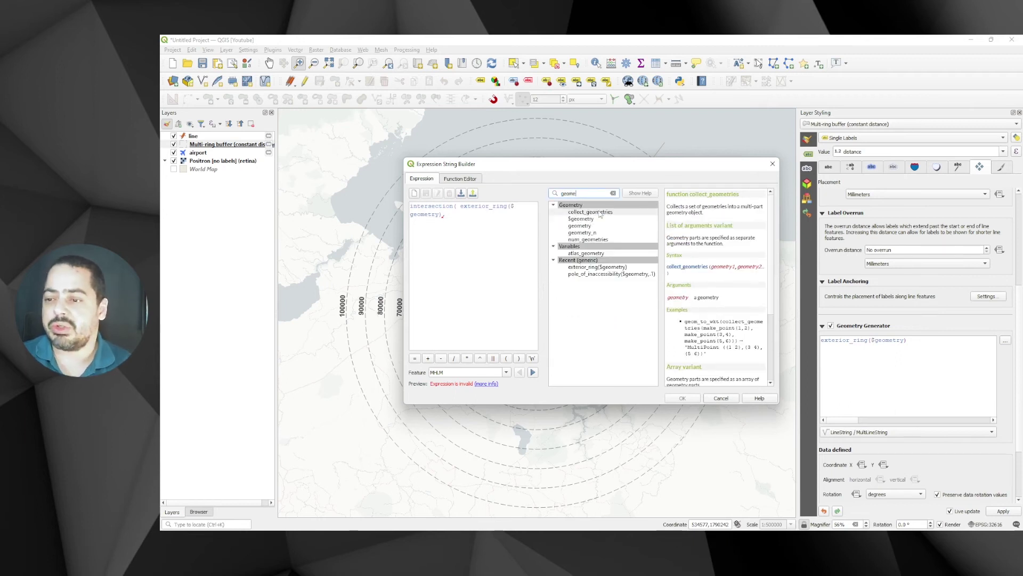
{"action": "left_click", "coordinate": [592, 227]}
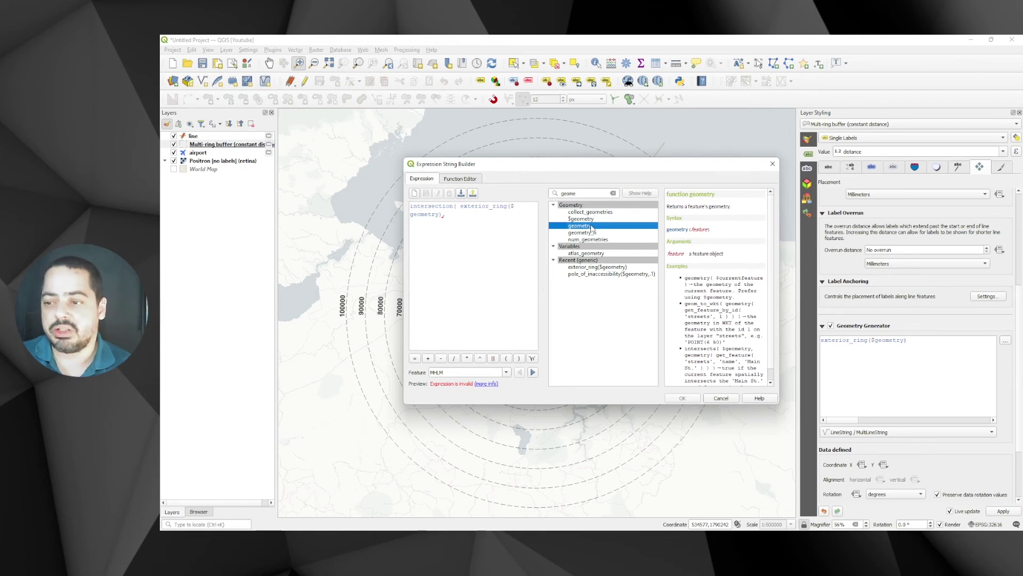
{"action": "double_click", "coordinate": [587, 226]}
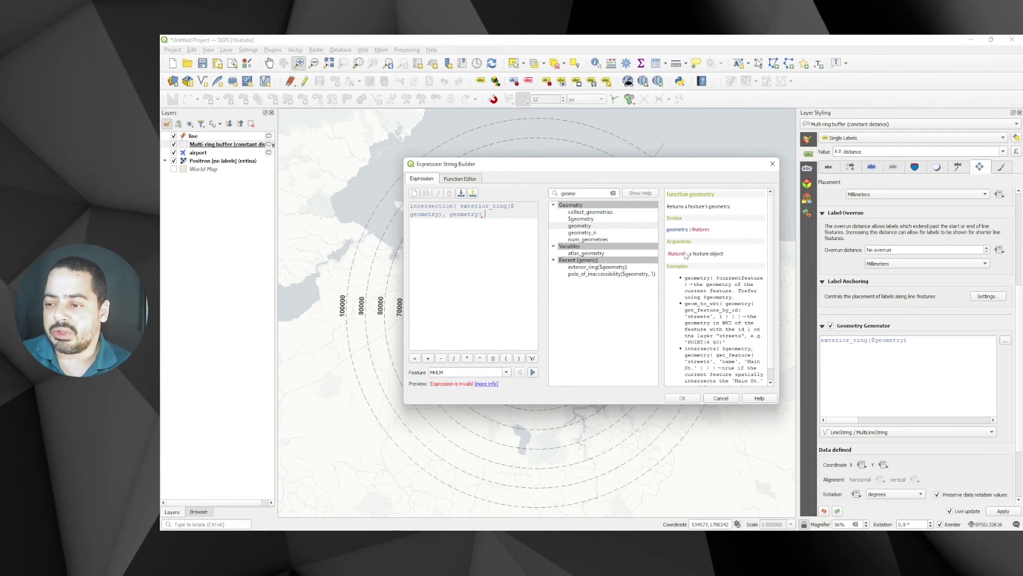
{"action": "left_click", "coordinate": [582, 194]}
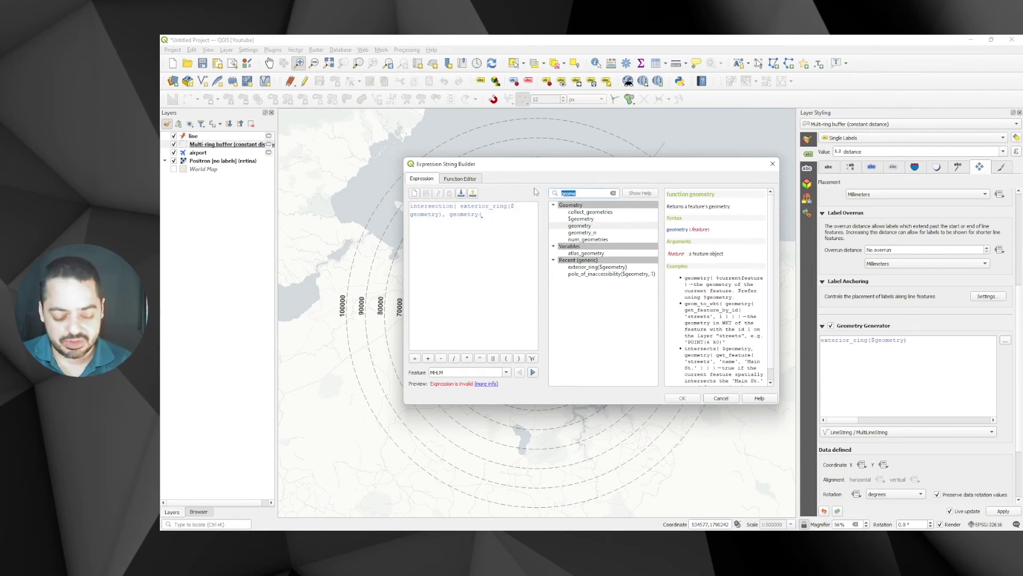
{"action": "type", "text": "get"}
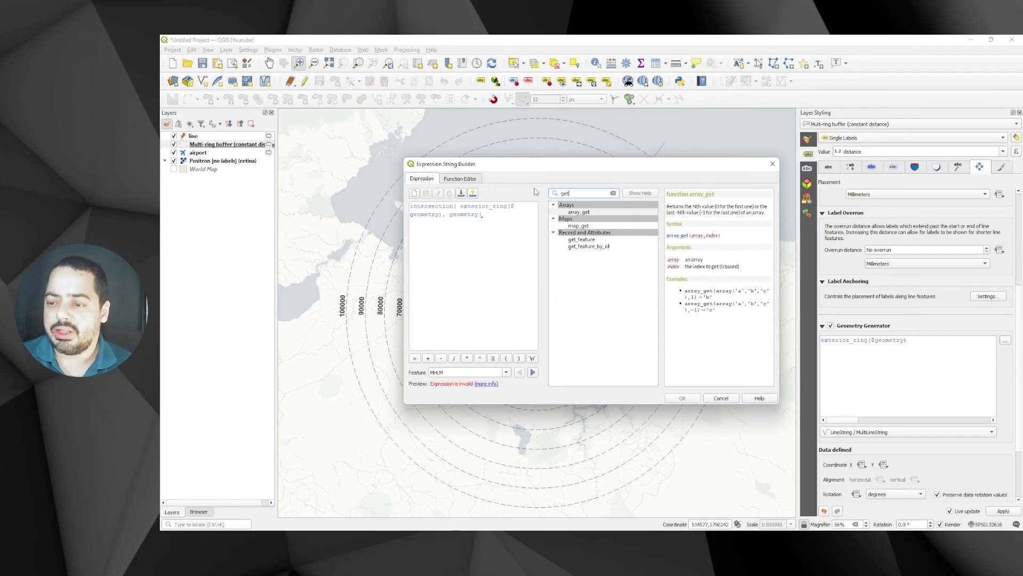
{"action": "left_click", "coordinate": [596, 240]}
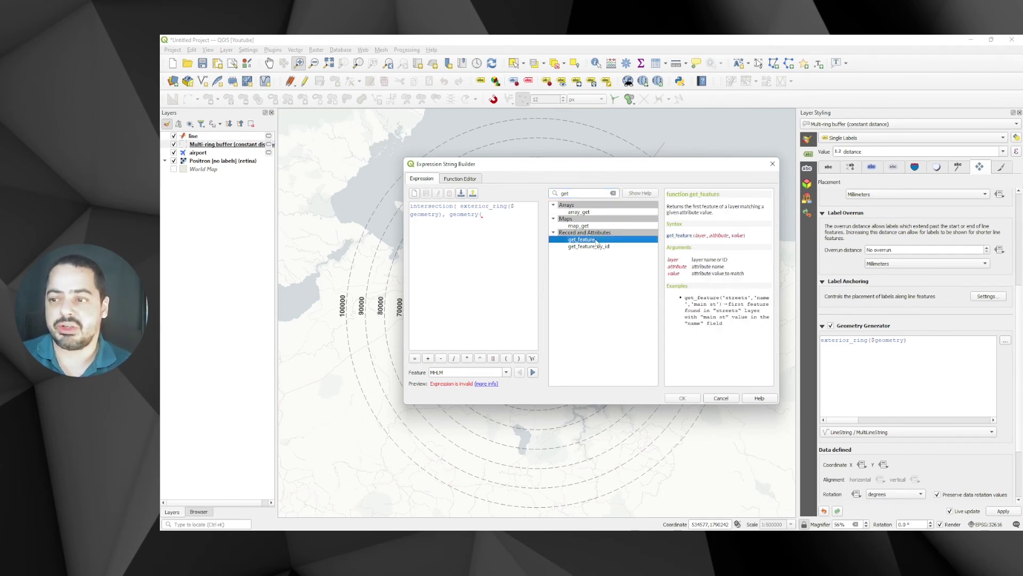
{"action": "double_click", "coordinate": [595, 240]}
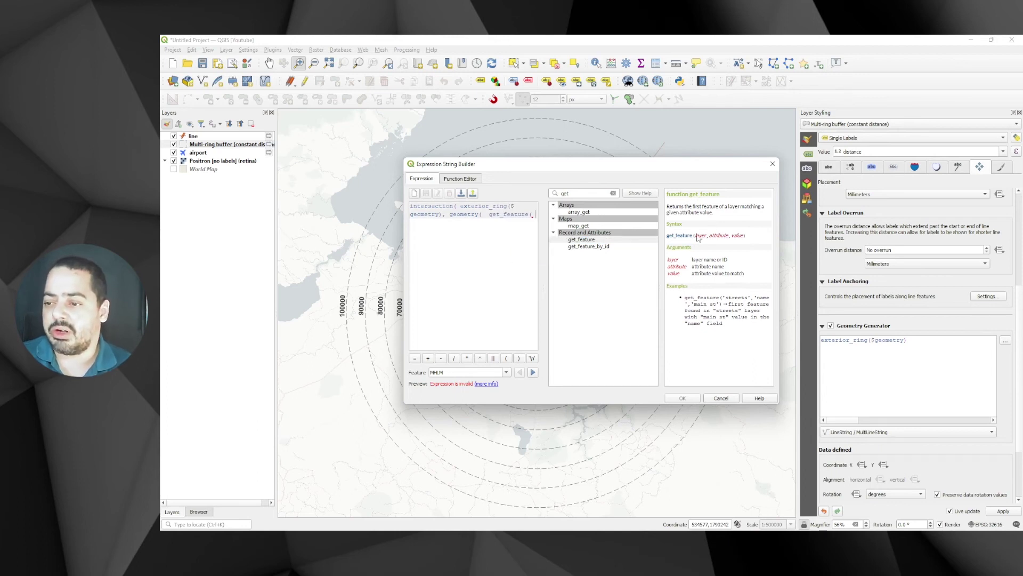
- Enter 'line' as the layer and 'symbol' as the attribute in get_feature
{"action": "key", "text": "Return"}
{"action": "type", "text": "'lin"}
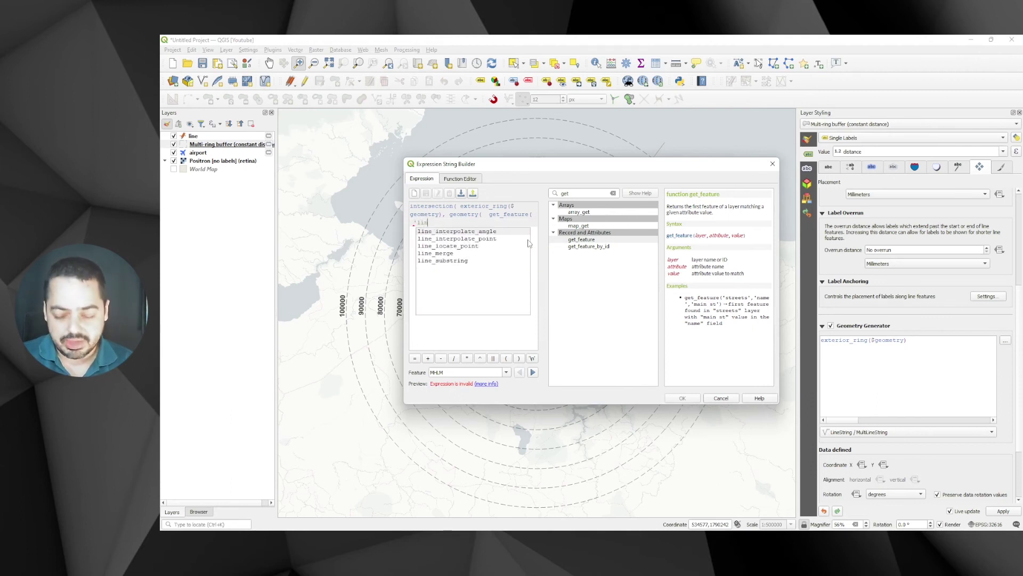
{"action": "type", "text": "e',"}
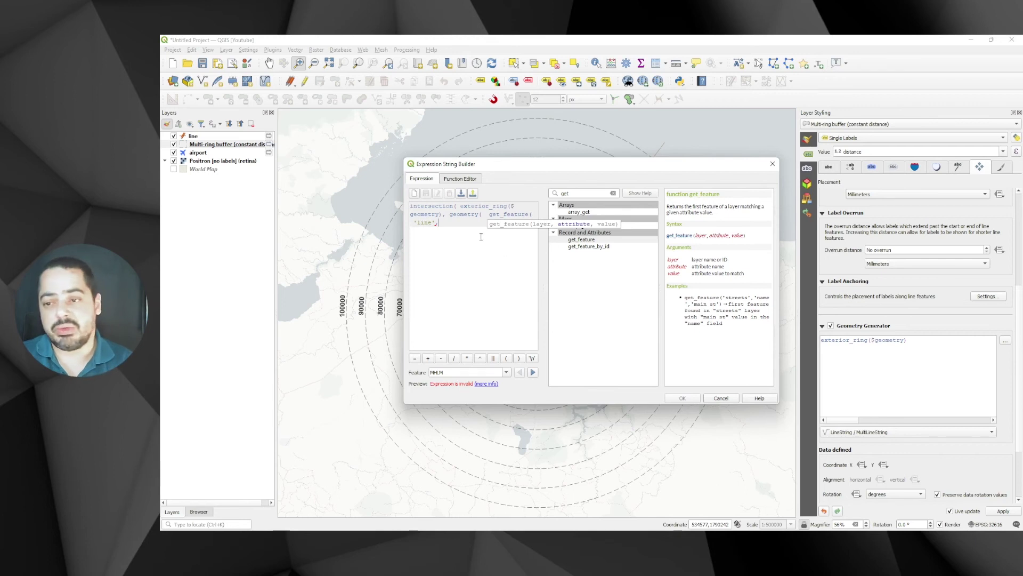
{"action": "left_click", "coordinate": [452, 225]}
{"action": "type", "text": "'"}
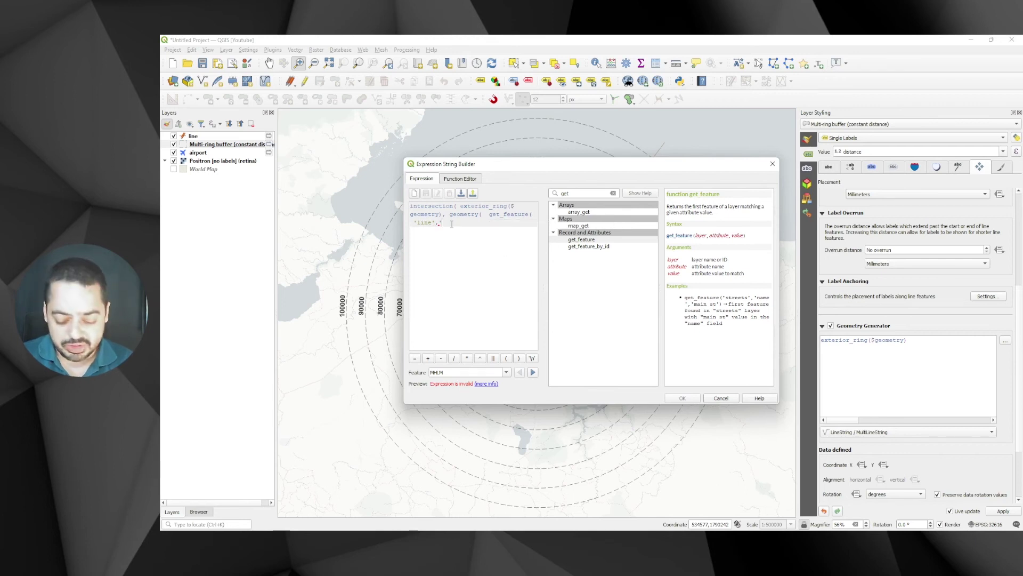
{"action": "type", "text": "symbol'"}
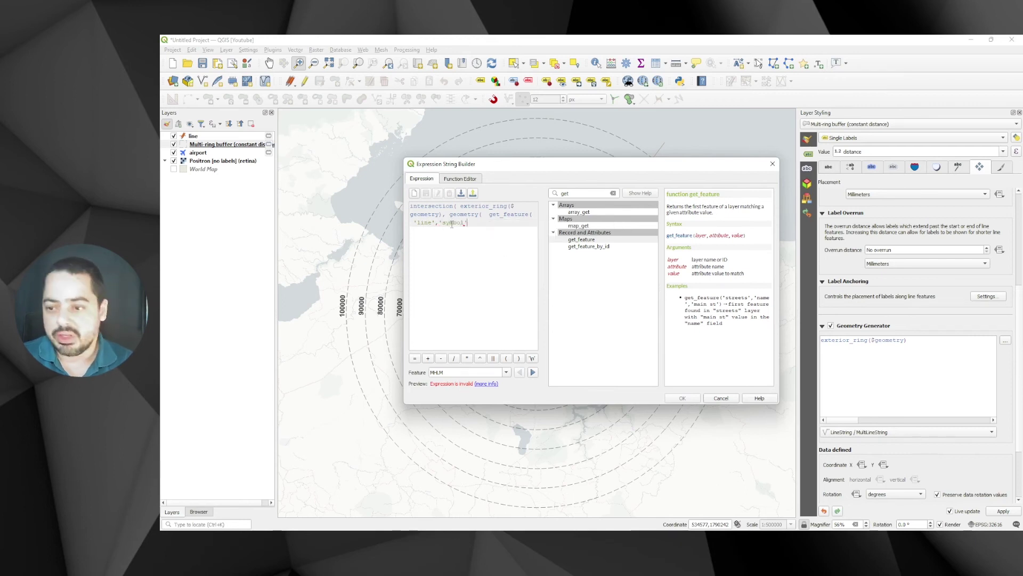
{"action": "type", "text": ","}
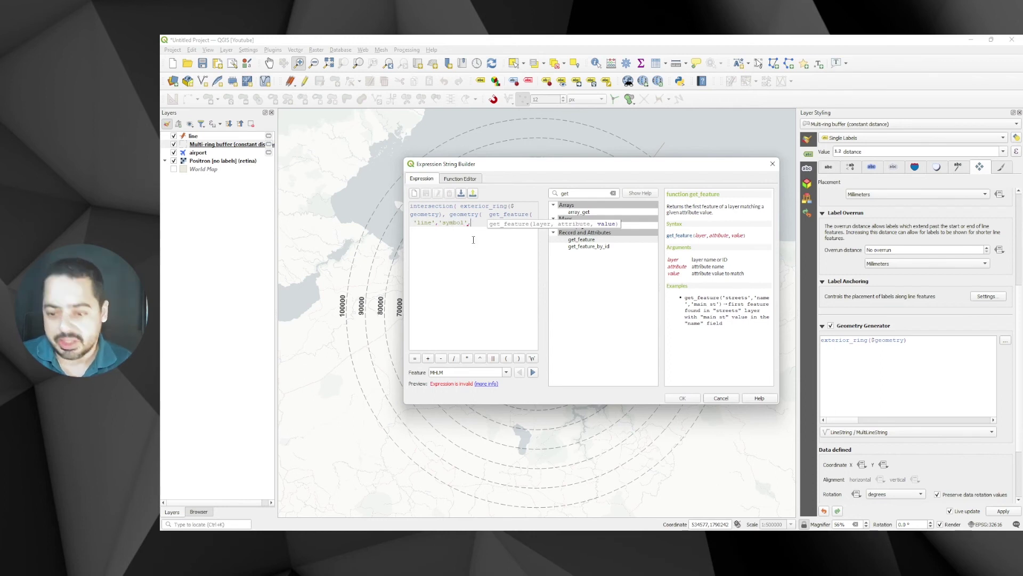
- Enter 'direction' as the value to match, close all open parentheses and accept the expression
{"action": "type", "text": "'"}
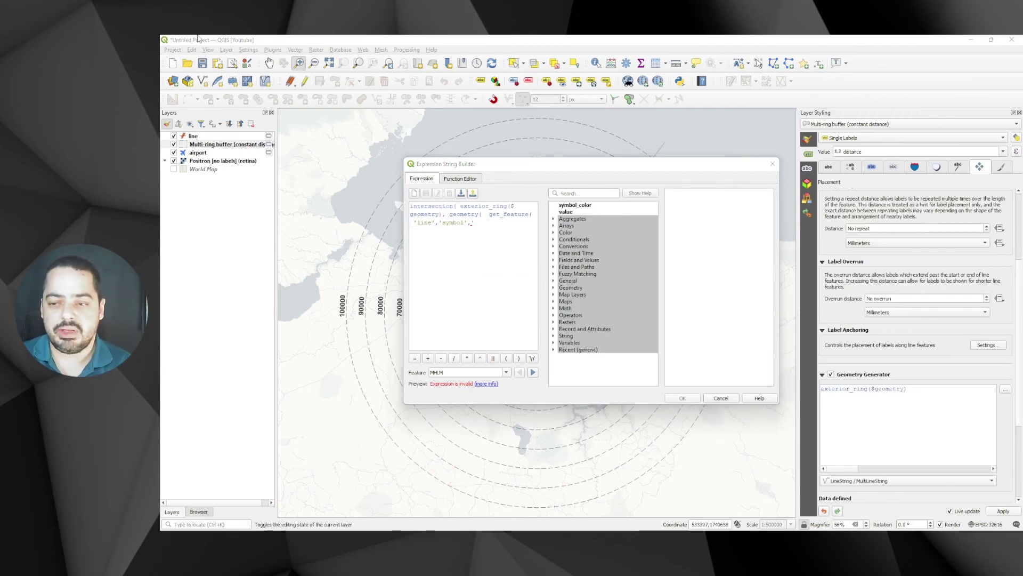
{"action": "left_click", "coordinate": [487, 223]}
{"action": "type", "text": "direction'"}
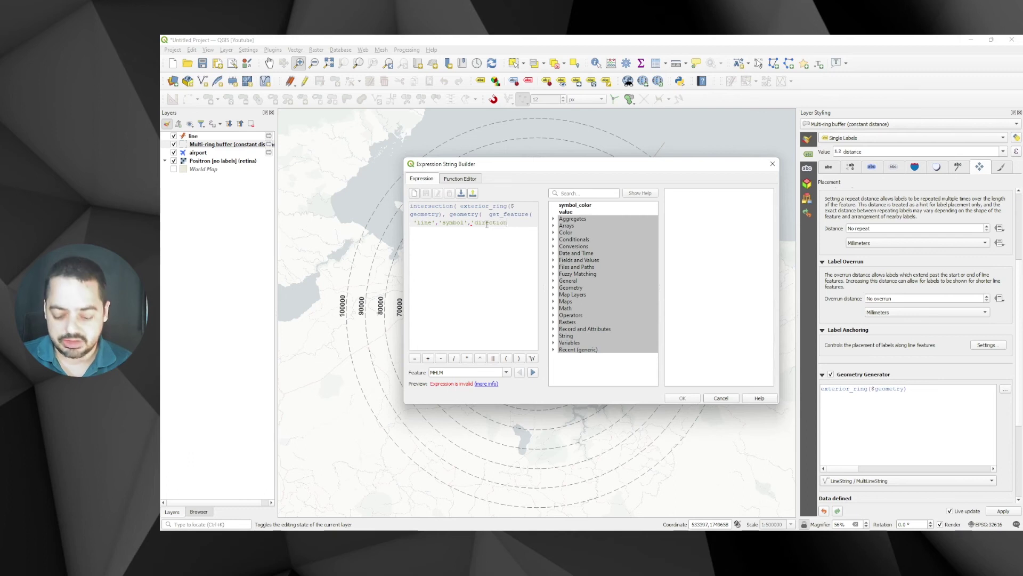
{"action": "type", "text": ")"}
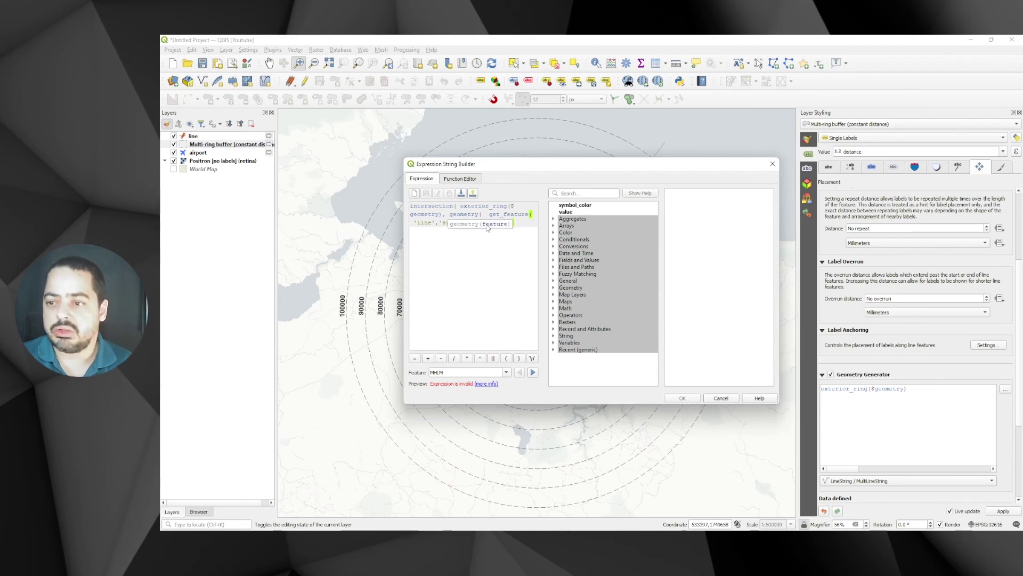
{"action": "type", "text": "))"}
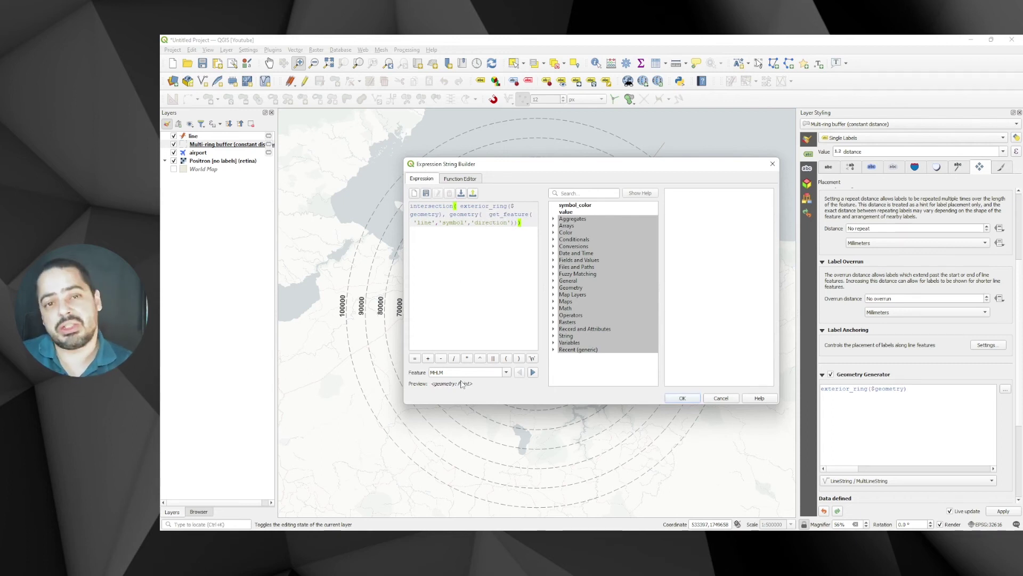
{"action": "left_click", "coordinate": [678, 397]}
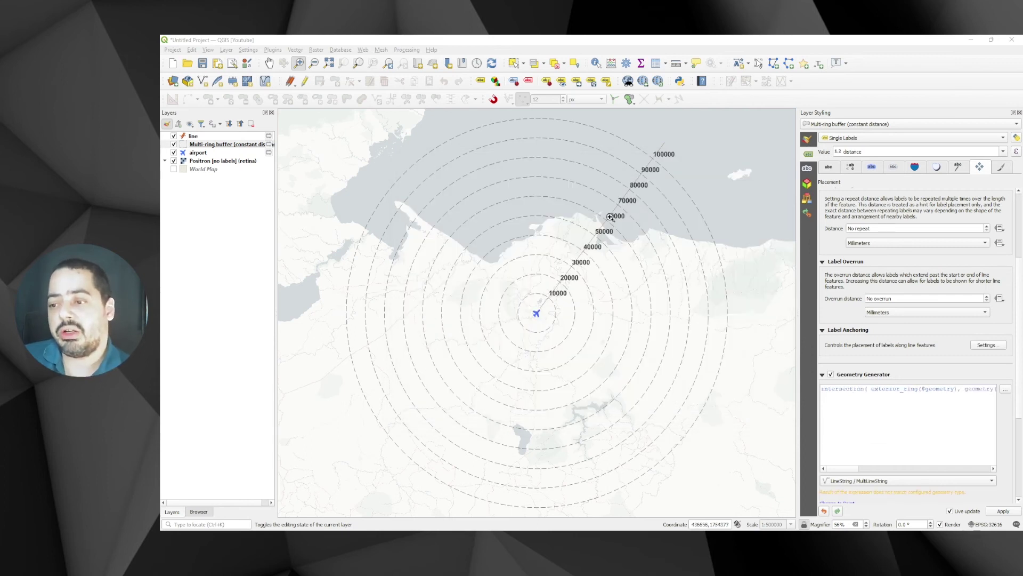
{"action": "scroll", "coordinate": [969, 206], "scroll_direction": "up", "scroll_amount": 4}
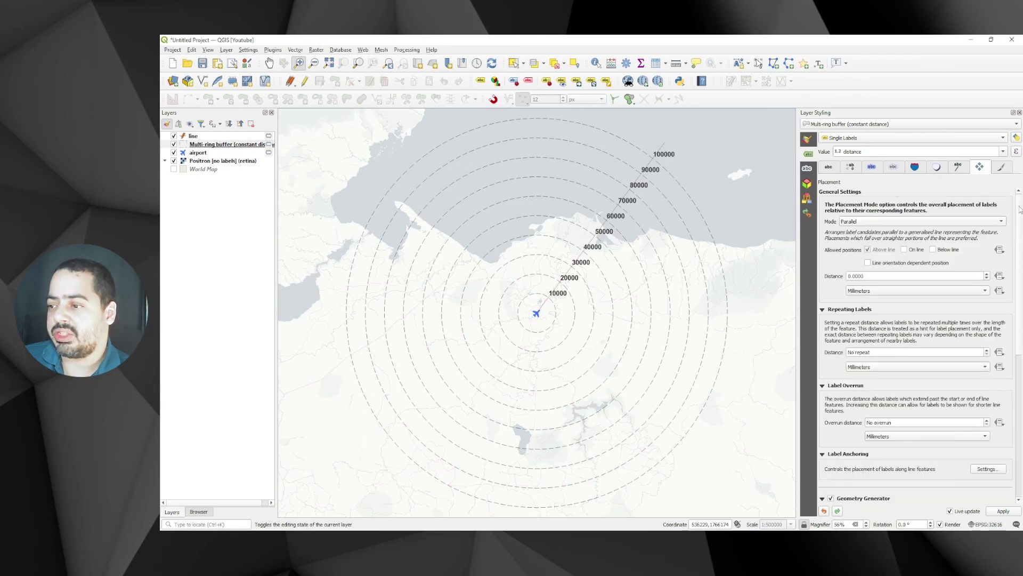
{"action": "left_click", "coordinate": [909, 221]}
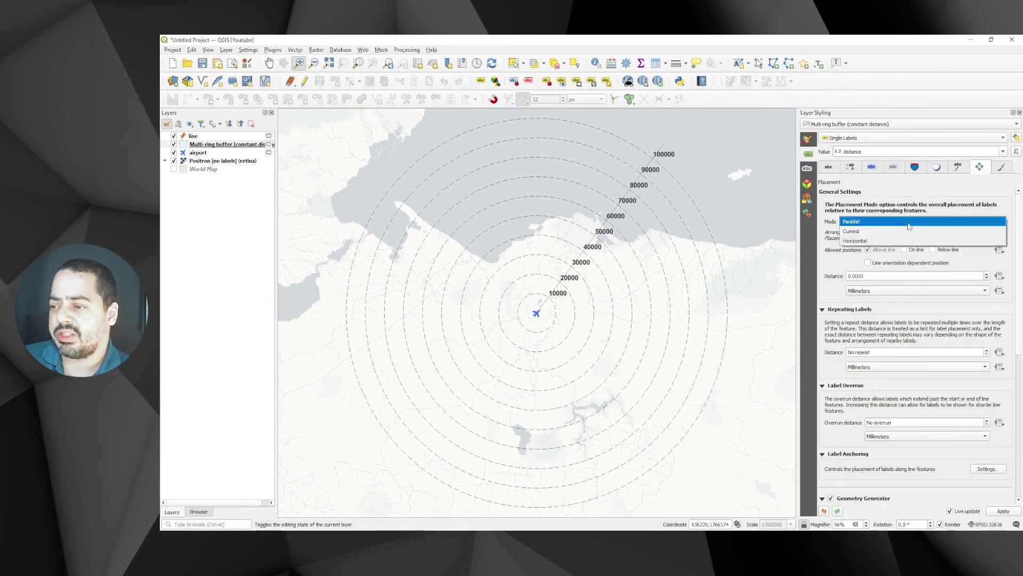
{"action": "left_click", "coordinate": [909, 223]}
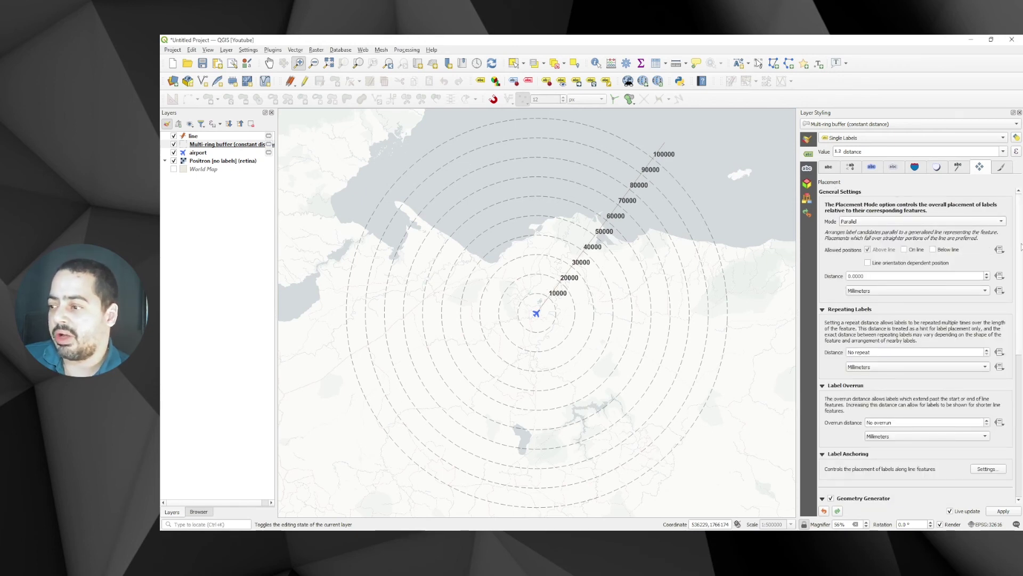
- Set the label geometry generator's output type to Point / MultiPoint
{"action": "scroll", "coordinate": [933, 364], "scroll_direction": "down", "scroll_amount": 5}
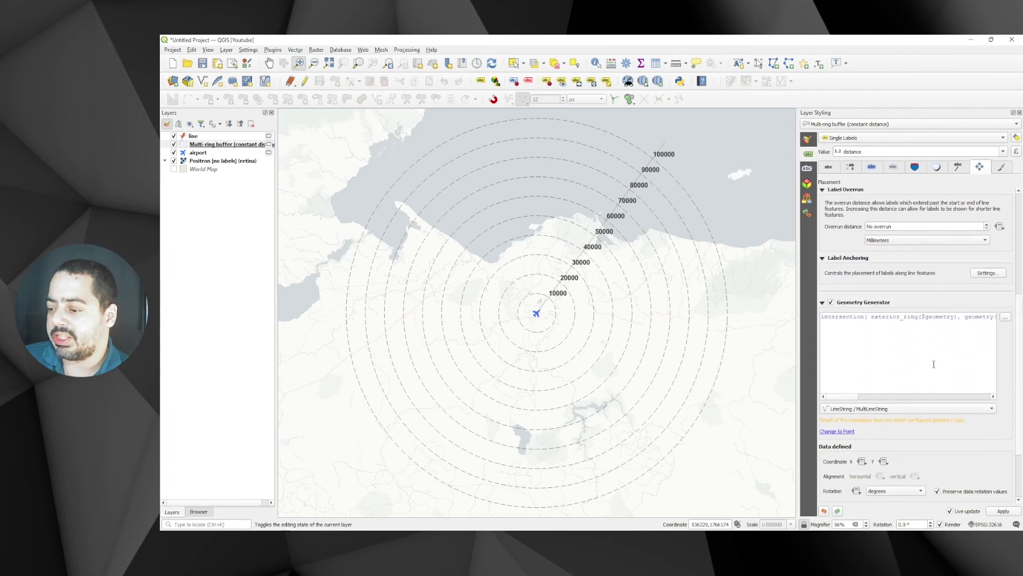
{"action": "left_click", "coordinate": [879, 409]}
{"action": "left_click", "coordinate": [876, 418]}
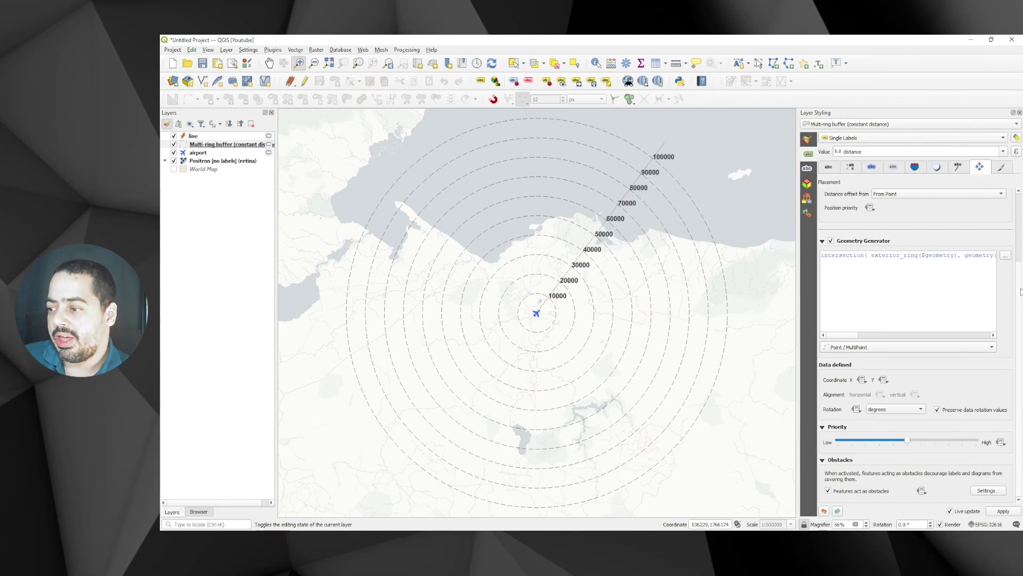
- Set the label placement mode to Offset from Point with the centred quadrant above the point
{"action": "scroll", "coordinate": [1020, 285], "scroll_direction": "up", "scroll_amount": 3}
{"action": "left_click", "coordinate": [874, 222]}
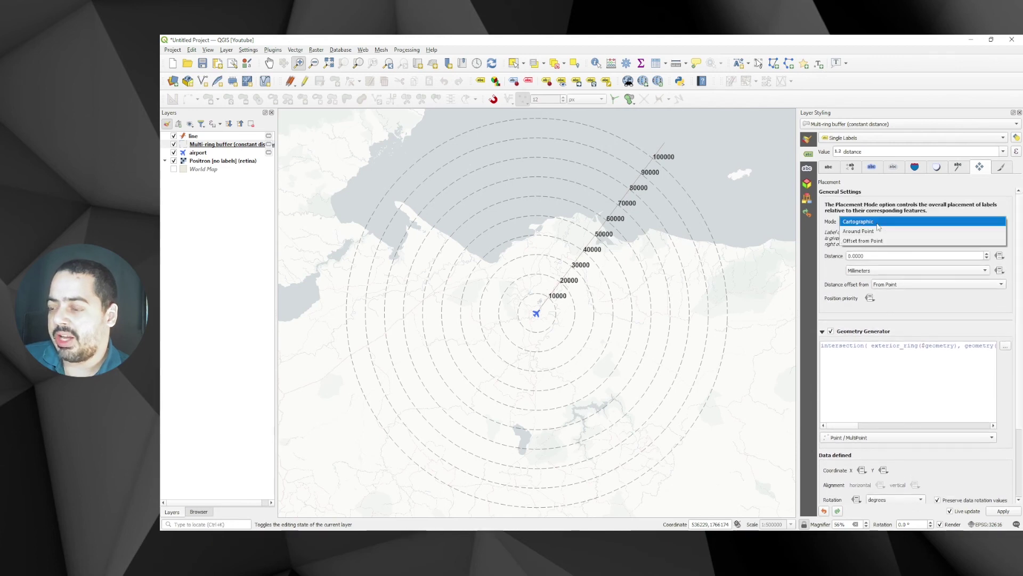
{"action": "left_click", "coordinate": [867, 241]}
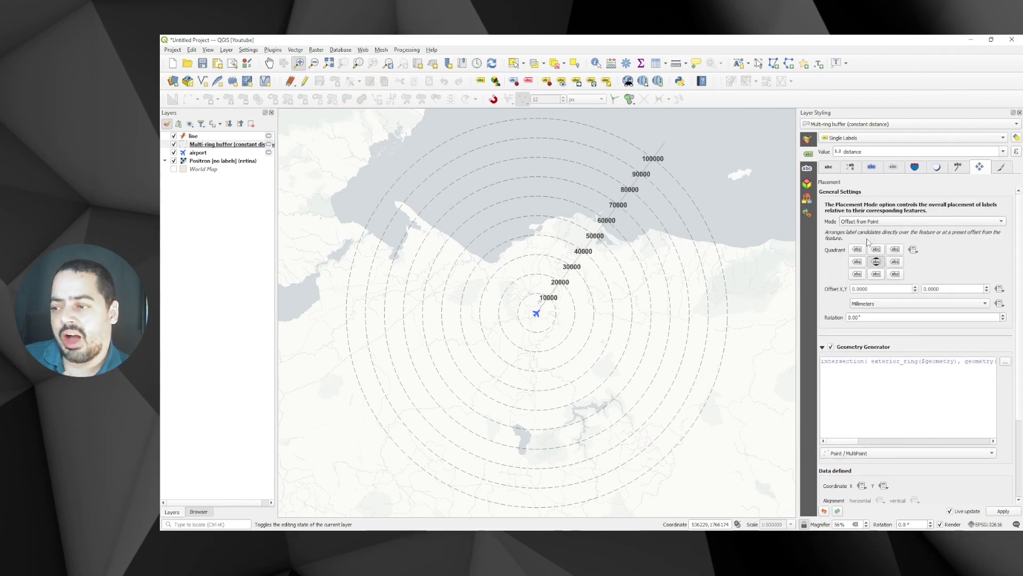
{"action": "left_click", "coordinate": [876, 250]}
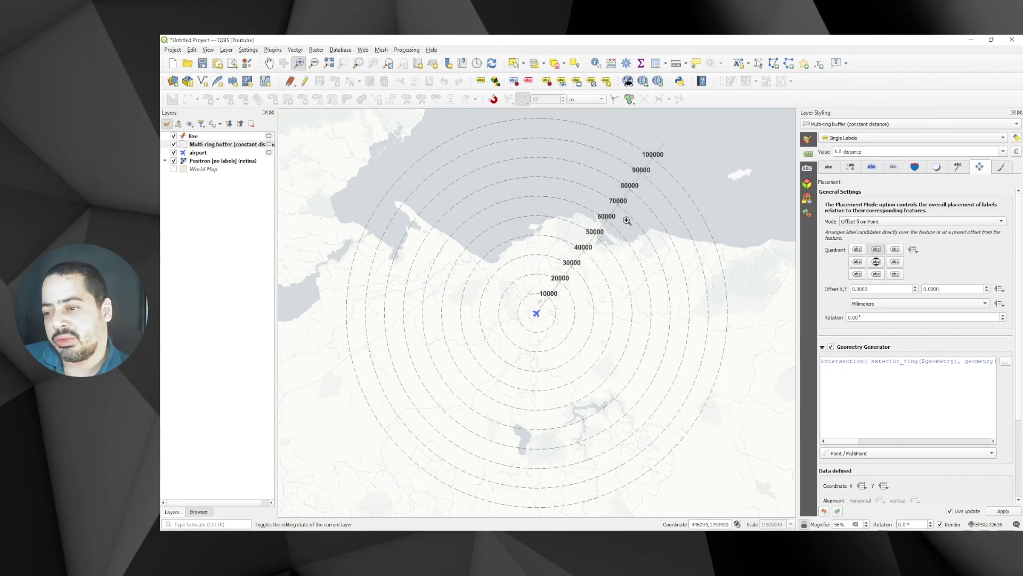
- Stop editing the line layer and set its symbology to No Symbols
{"action": "left_click", "coordinate": [193, 136]}
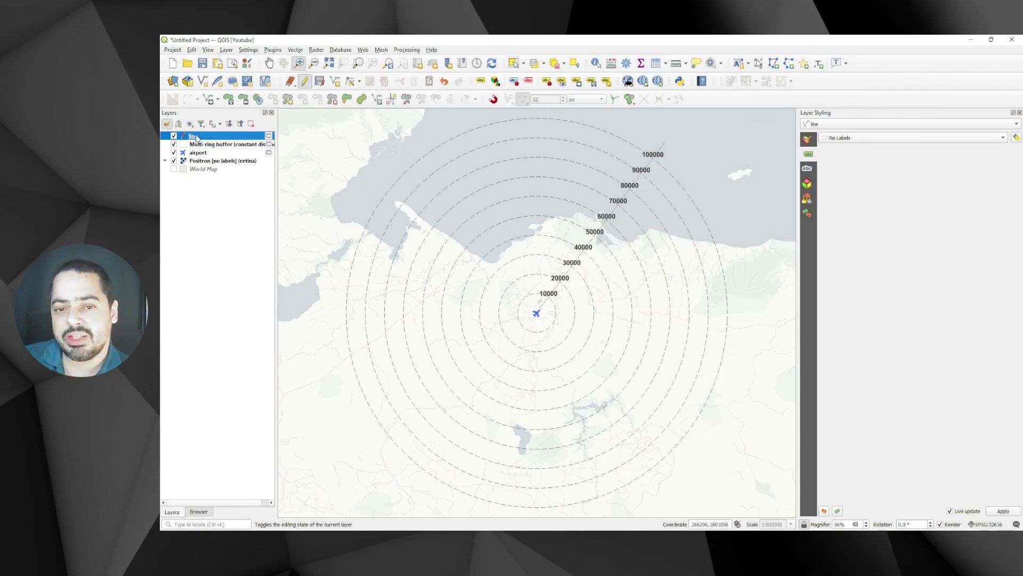
{"action": "left_click", "coordinate": [305, 81]}
{"action": "left_click", "coordinate": [563, 292]}
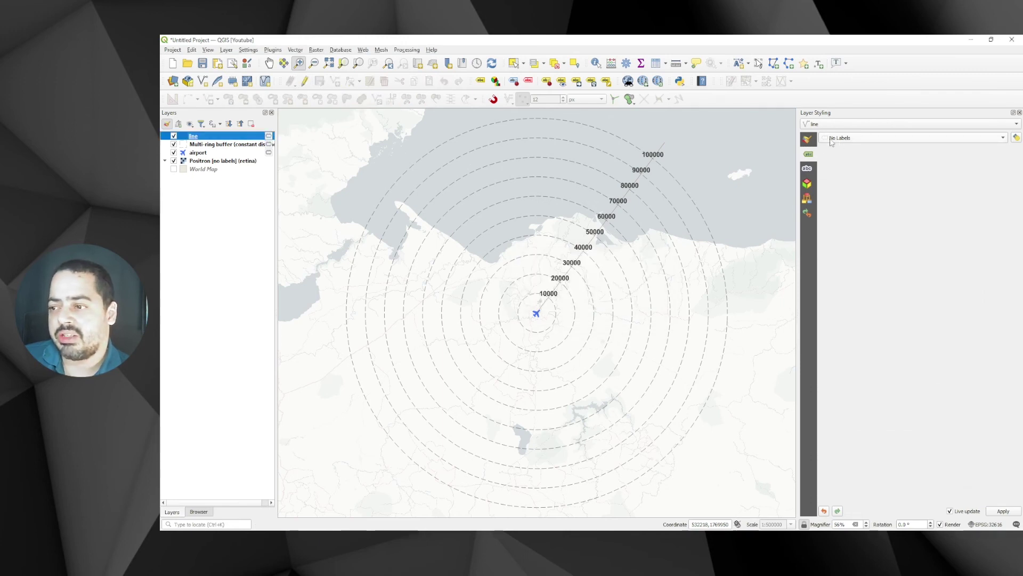
{"action": "left_click", "coordinate": [808, 139]}
{"action": "left_click", "coordinate": [840, 138]}
{"action": "left_click", "coordinate": [841, 128]}
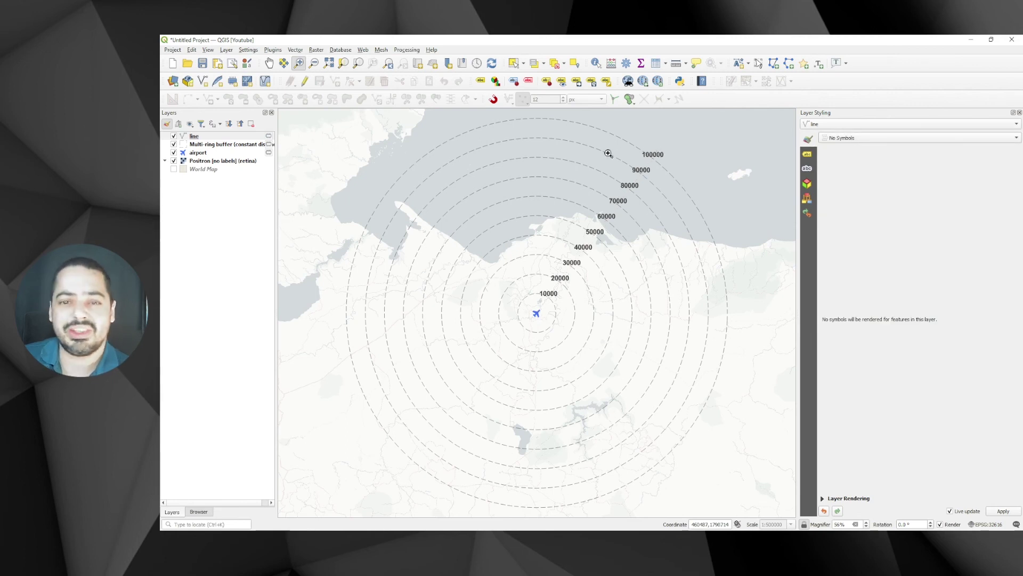
- Open the expression builder for the data-defined label rotation of the multi-ring buffer layer
{"action": "left_click", "coordinate": [216, 145]}
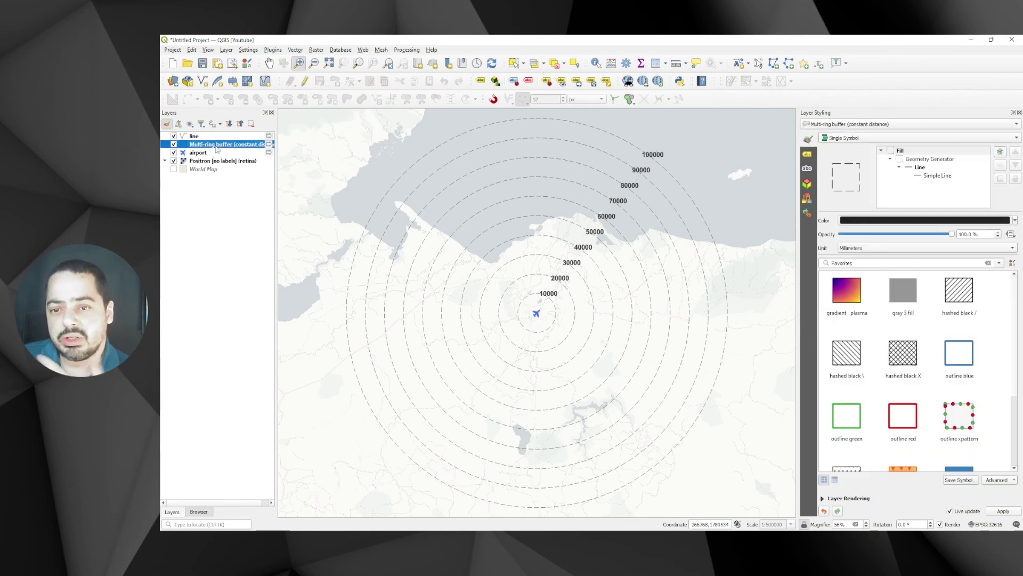
{"action": "left_click", "coordinate": [920, 160]}
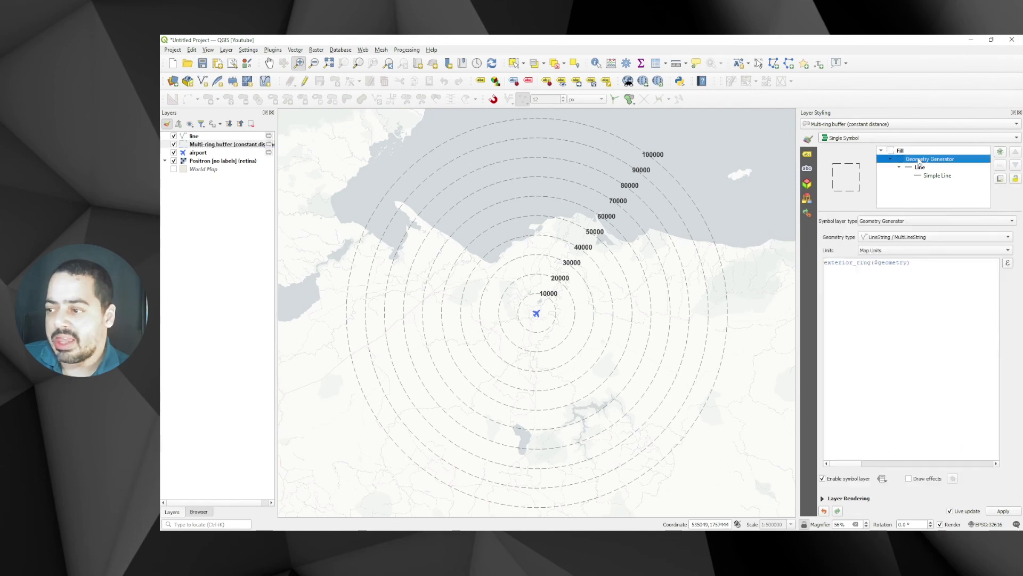
{"action": "left_click", "coordinate": [920, 168]}
{"action": "left_click", "coordinate": [934, 177]}
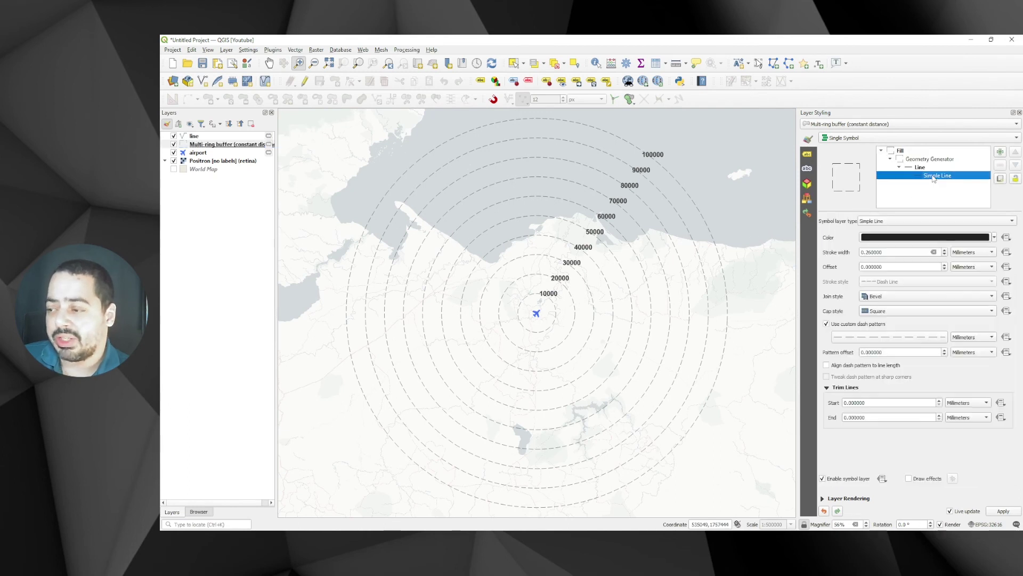
{"action": "left_click", "coordinate": [809, 155]}
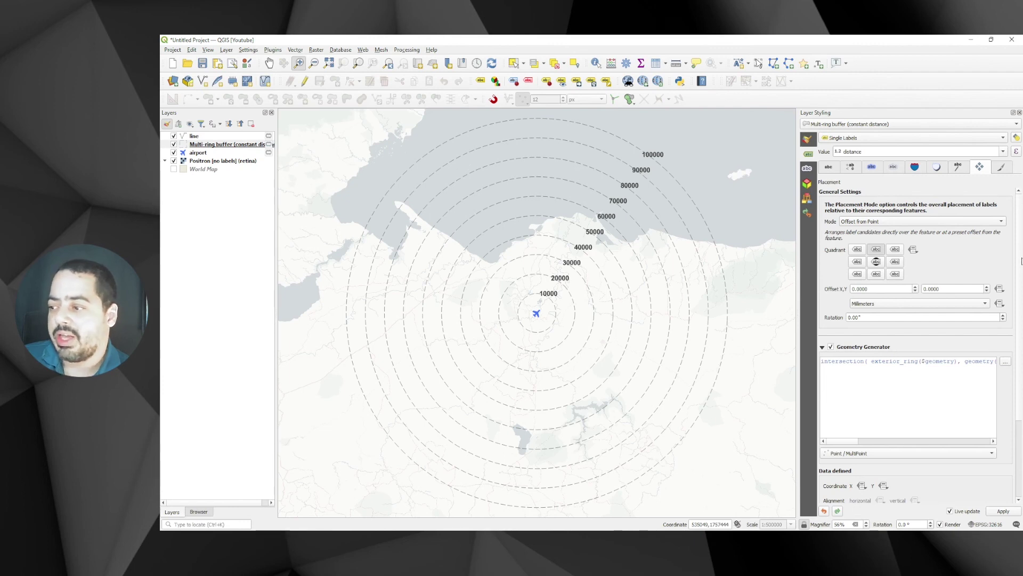
{"action": "scroll", "coordinate": [1019, 270], "scroll_direction": "down", "scroll_amount": 1}
{"action": "scroll", "coordinate": [1019, 271], "scroll_direction": "down", "scroll_amount": 5}
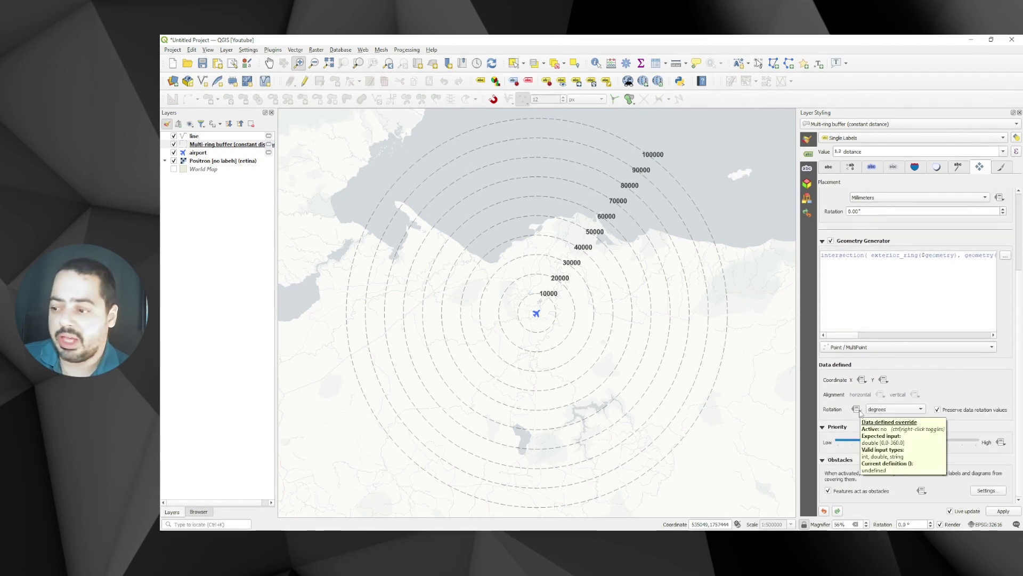
{"action": "left_click", "coordinate": [857, 409]}
{"action": "left_click", "coordinate": [883, 497]}
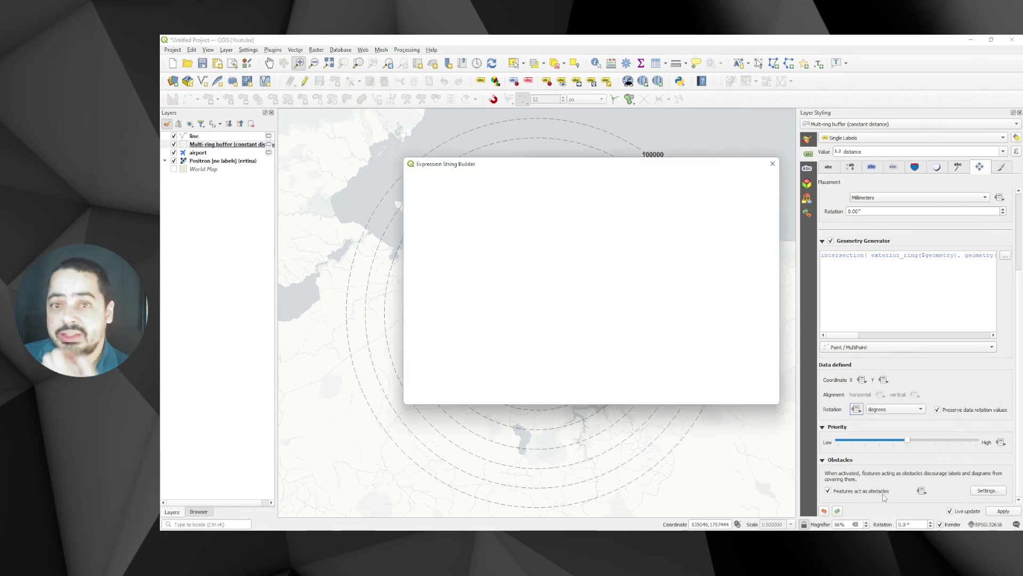
{"action": "left_click_drag", "start_coordinate": [487, 170], "coordinate": [469, 210]}
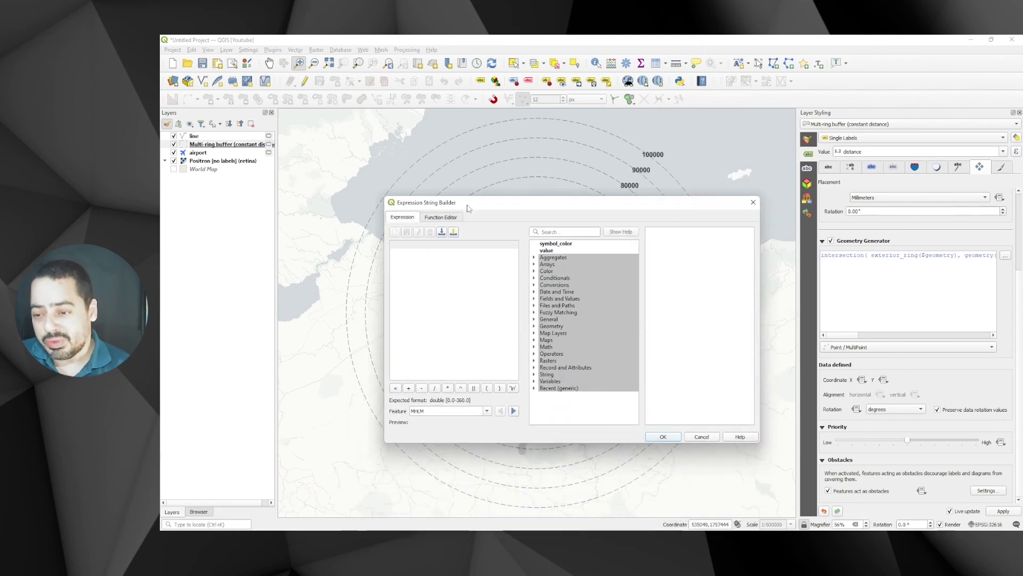
- Insert the recent intersection expression and trim it to geometry(get_feature('line','symbol','direction'))
{"action": "left_click", "coordinate": [533, 389]}
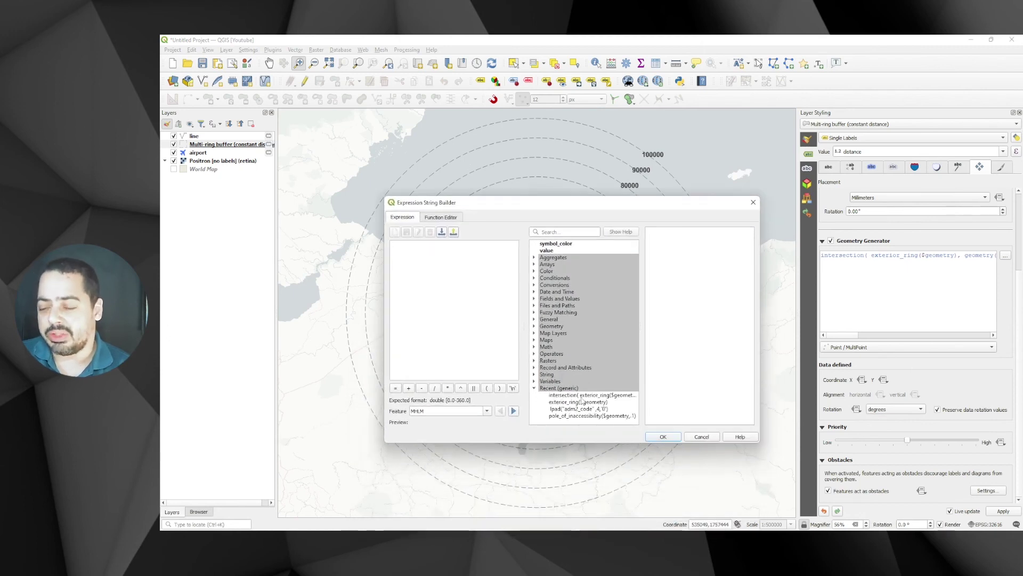
{"action": "double_click", "coordinate": [592, 395]}
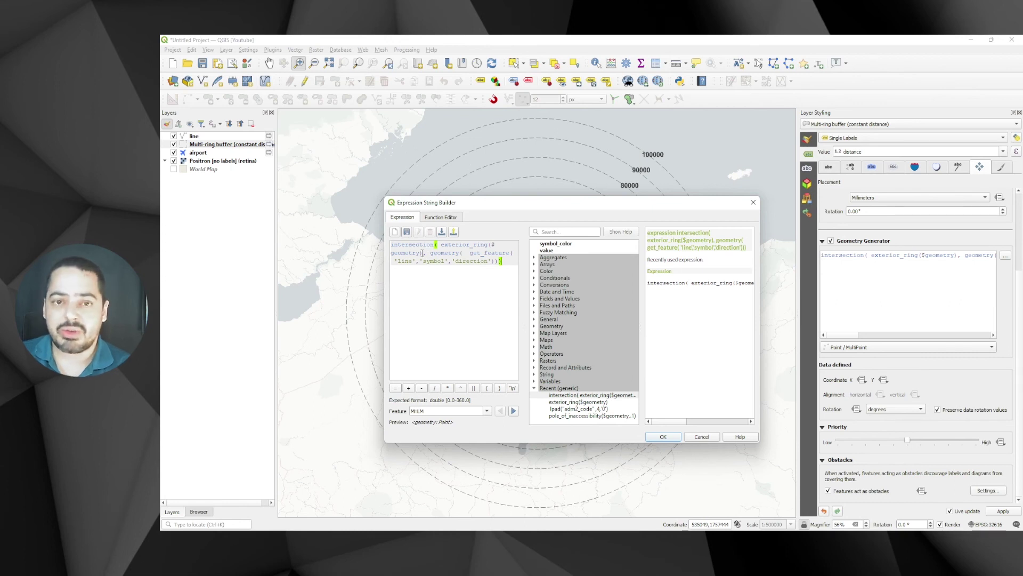
{"action": "left_click_drag", "start_coordinate": [423, 253], "coordinate": [392, 245]}
{"action": "key", "text": "BackSpace"}
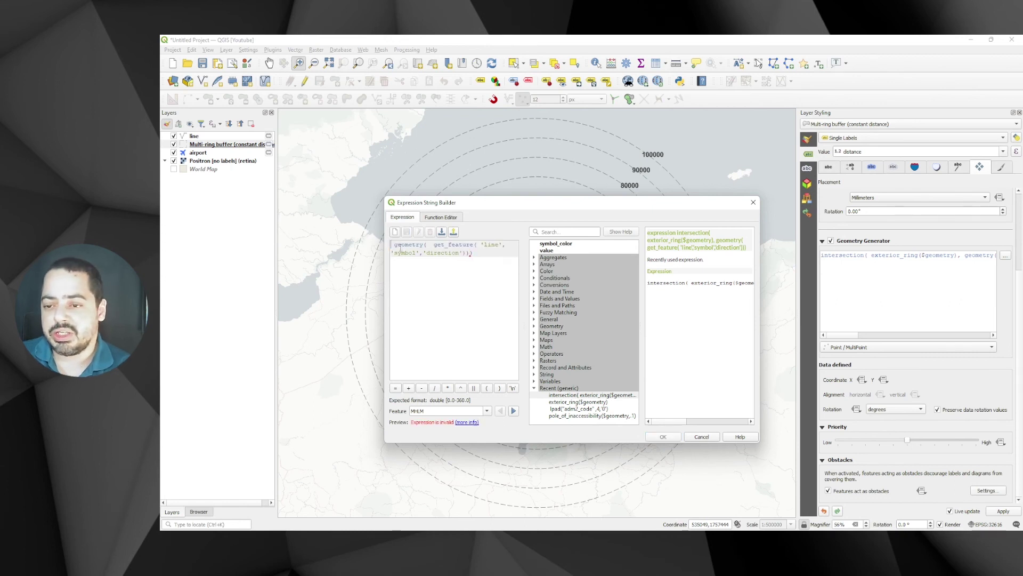
{"action": "key", "text": "Delete"}
{"action": "left_click", "coordinate": [477, 254]}
{"action": "key", "text": "BackSpace"}
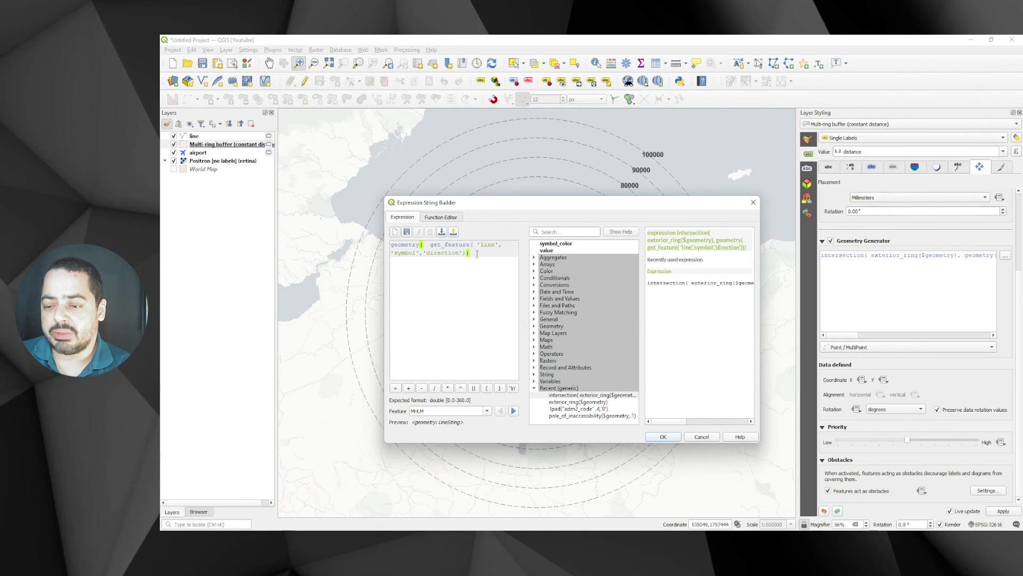
{"action": "key", "text": "ctrl+Home"}
{"action": "key", "text": "ctrl+Right"}
{"action": "key", "text": "Delete"}
{"action": "key", "text": "Delete"}
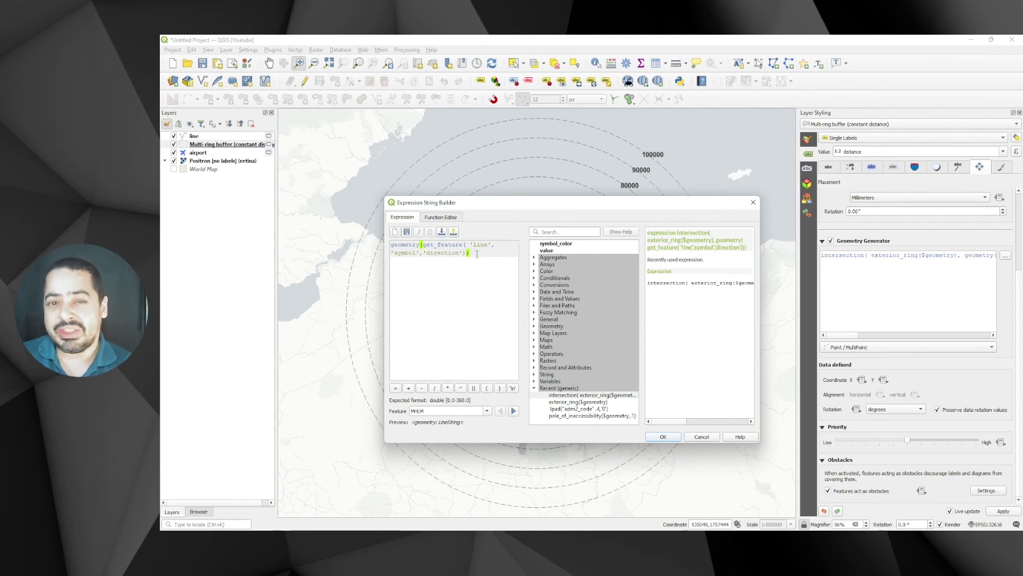
- Find and insert the angle_at_vertex function, placing it in front of the geometry function so that it wraps the expression
{"action": "left_click", "coordinate": [547, 230]}
{"action": "type", "text": "angle"}
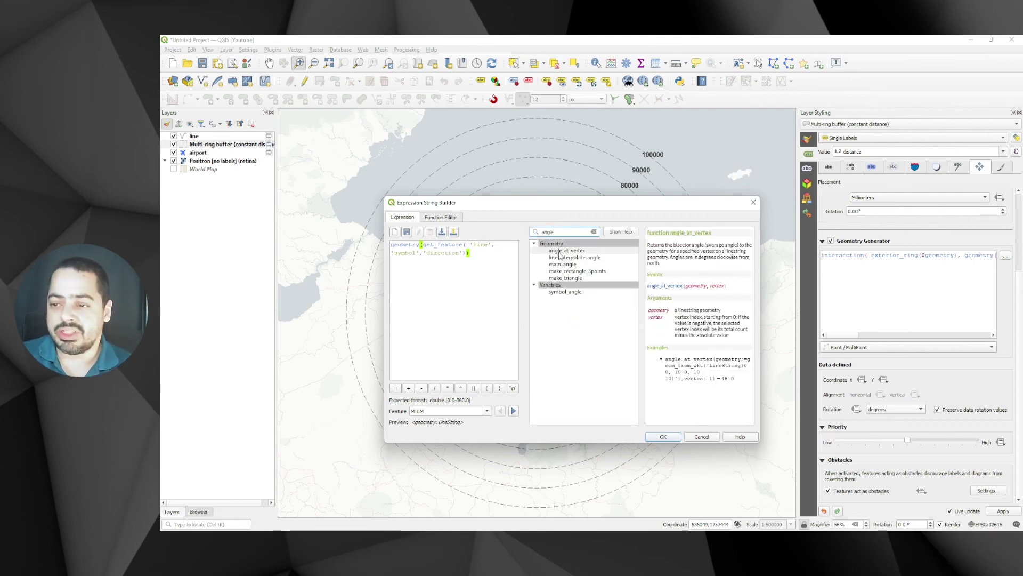
{"action": "left_click", "coordinate": [560, 252]}
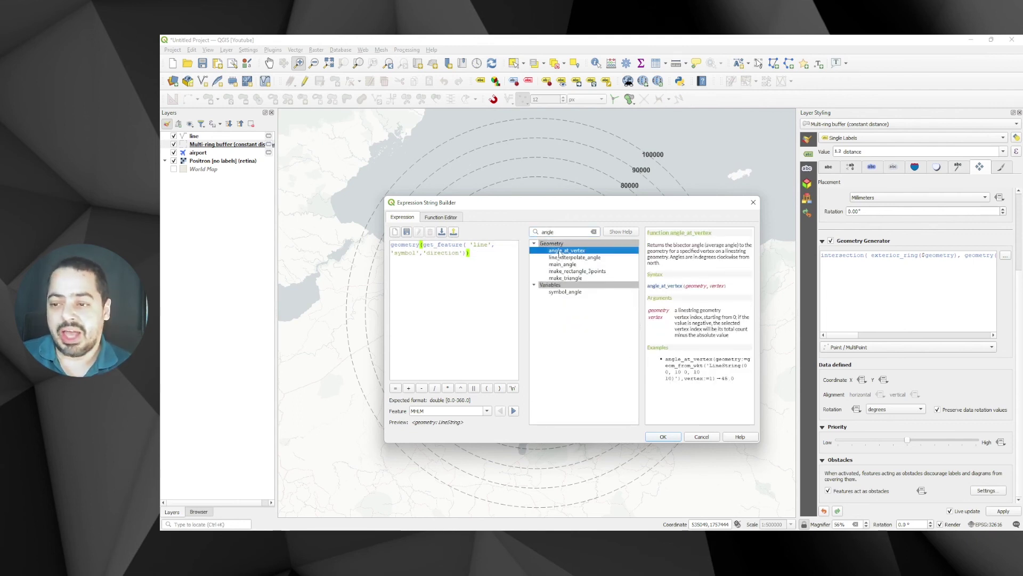
{"action": "double_click", "coordinate": [559, 253]}
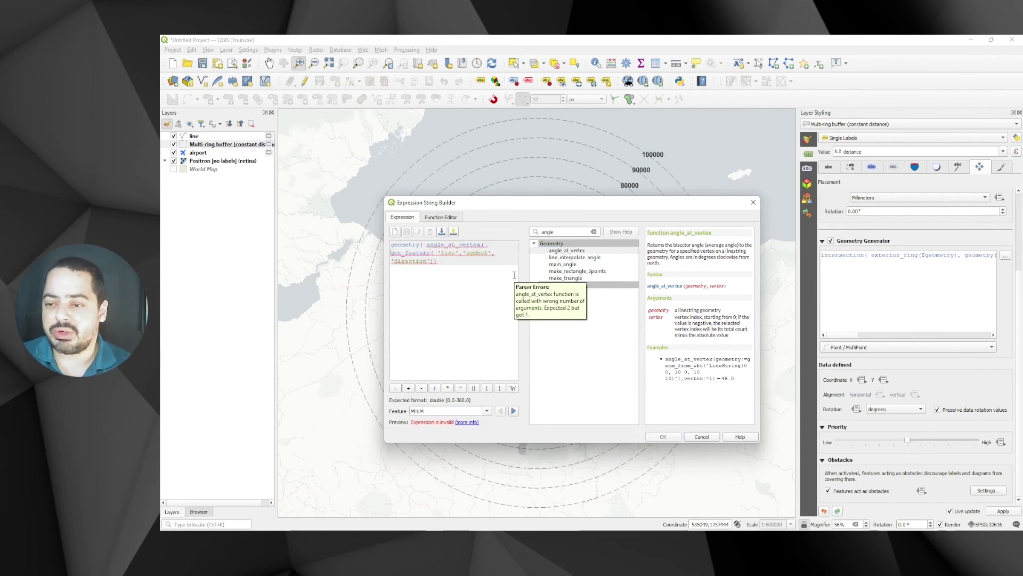
{"action": "left_click_drag", "start_coordinate": [427, 245], "coordinate": [492, 244]}
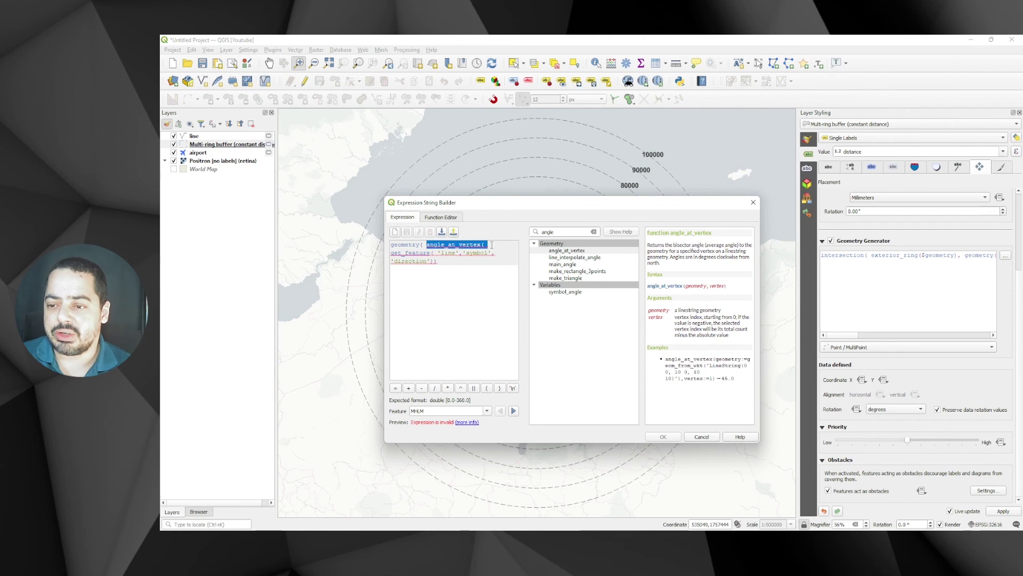
{"action": "key", "text": "ctrl+x"}
{"action": "key", "text": "Home"}
{"action": "key", "text": "ctrl+v"}
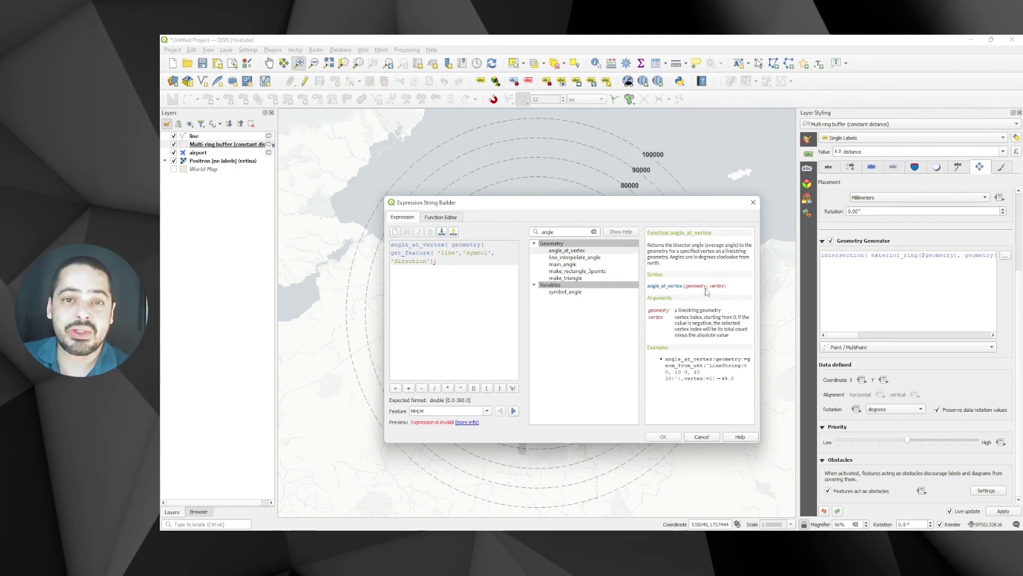
- Enter 0 as the vertex argument of angle_at_vertex, close the parenthesis and accept the rotation expression
{"action": "left_click", "coordinate": [477, 265]}
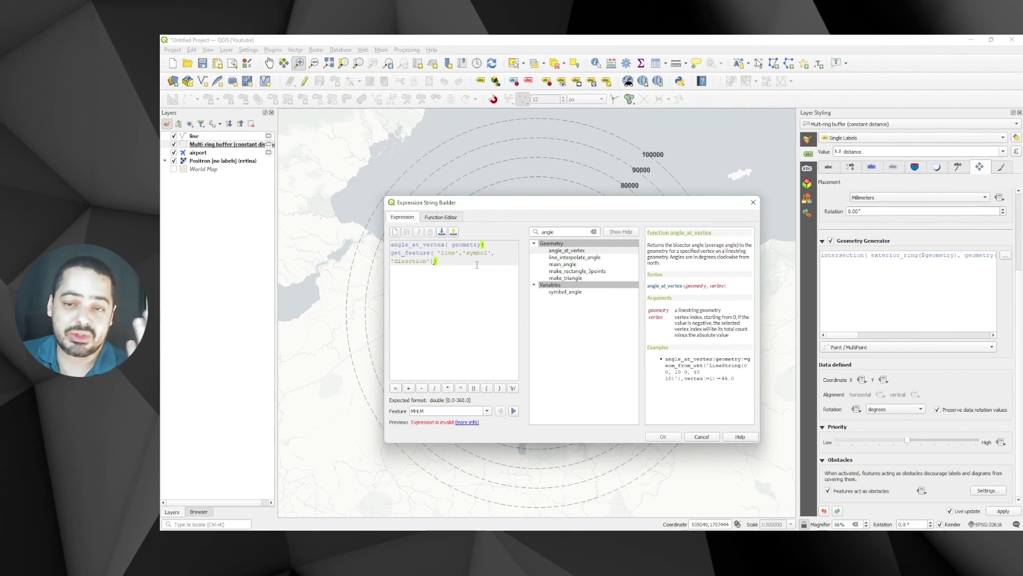
{"action": "type", "text": ",0"}
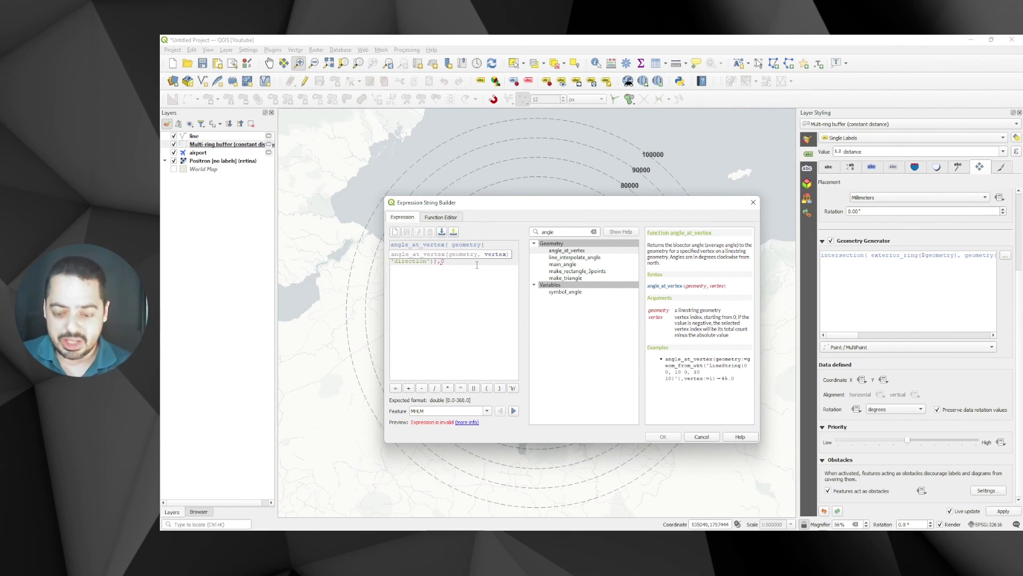
{"action": "type", "text": ")"}
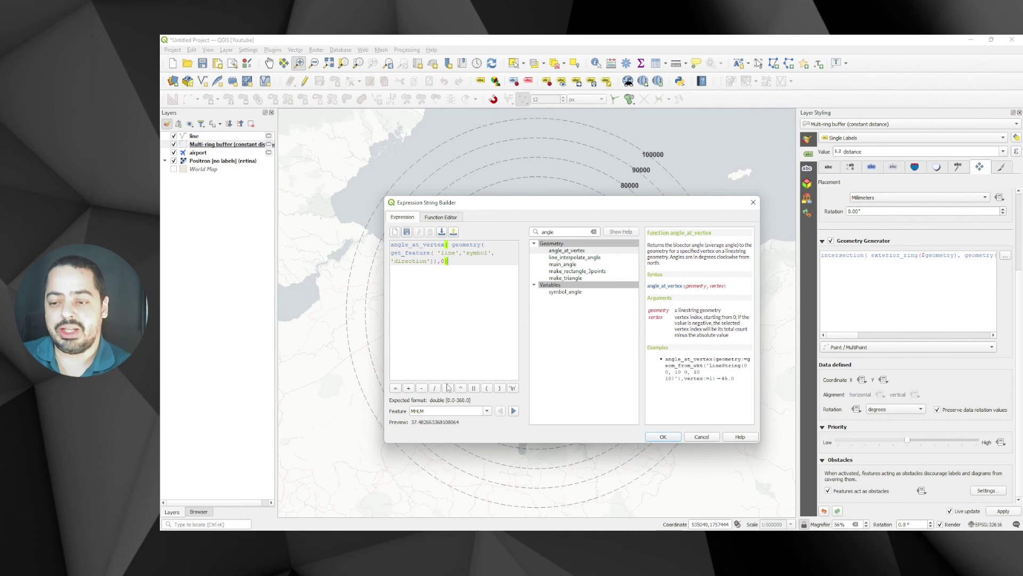
{"action": "left_click", "coordinate": [663, 436]}
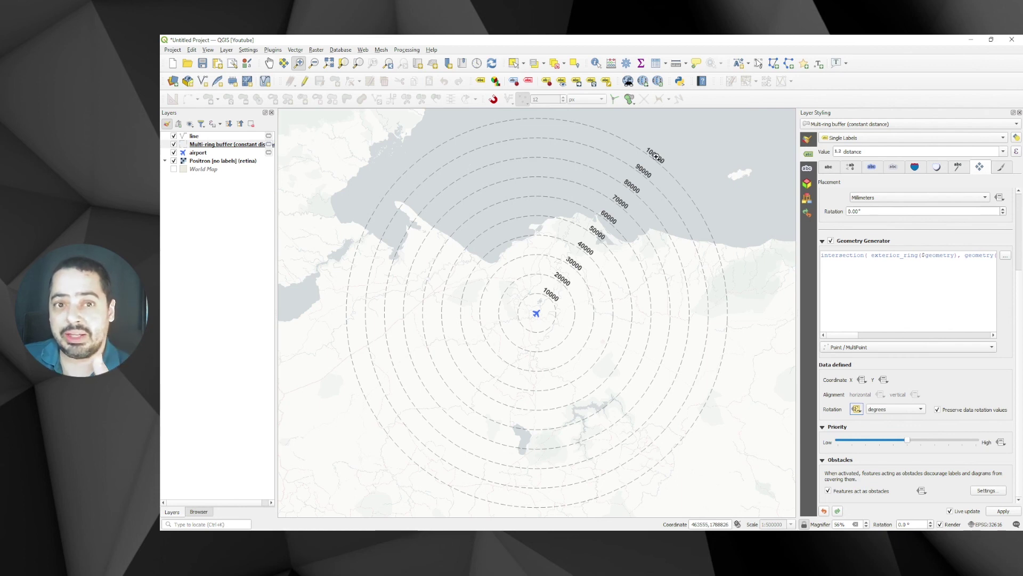
- Set the label quadrant to centred directly over the point, and inspect the inner ring labels up close
{"action": "scroll", "coordinate": [1019, 237], "scroll_direction": "up", "scroll_amount": 3}
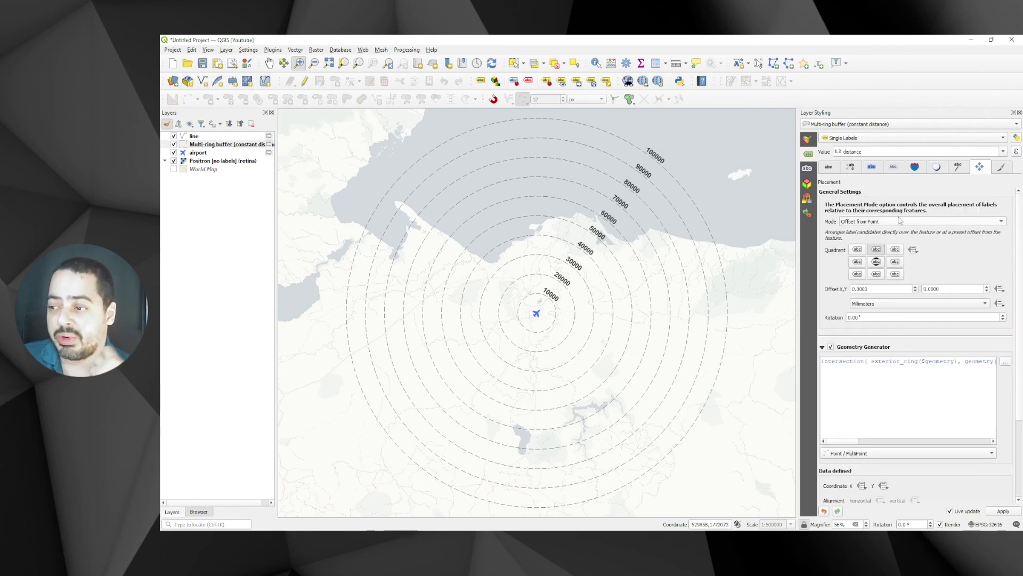
{"action": "left_click", "coordinate": [876, 261]}
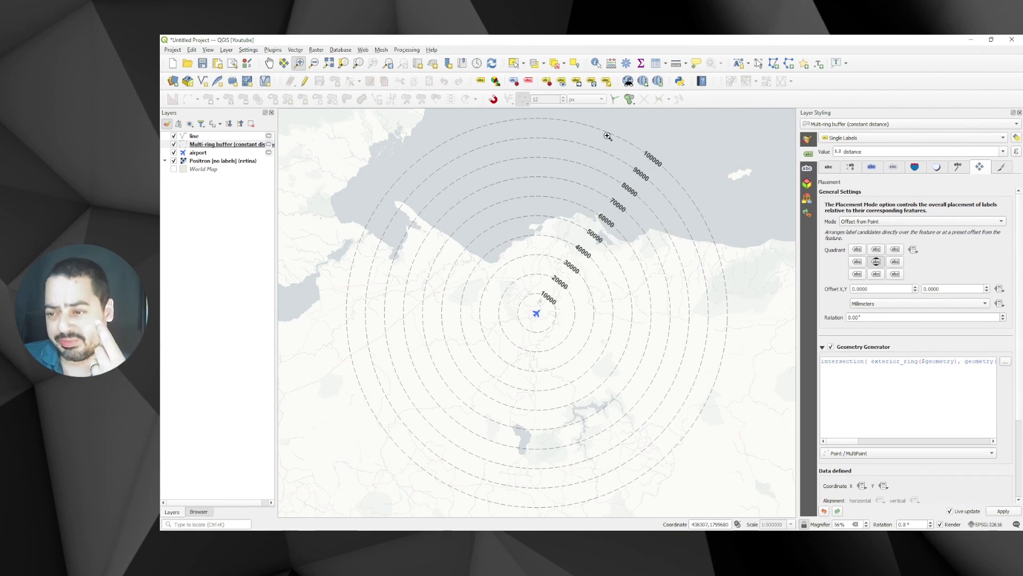
{"action": "left_click_drag", "start_coordinate": [512, 235], "coordinate": [605, 327]}
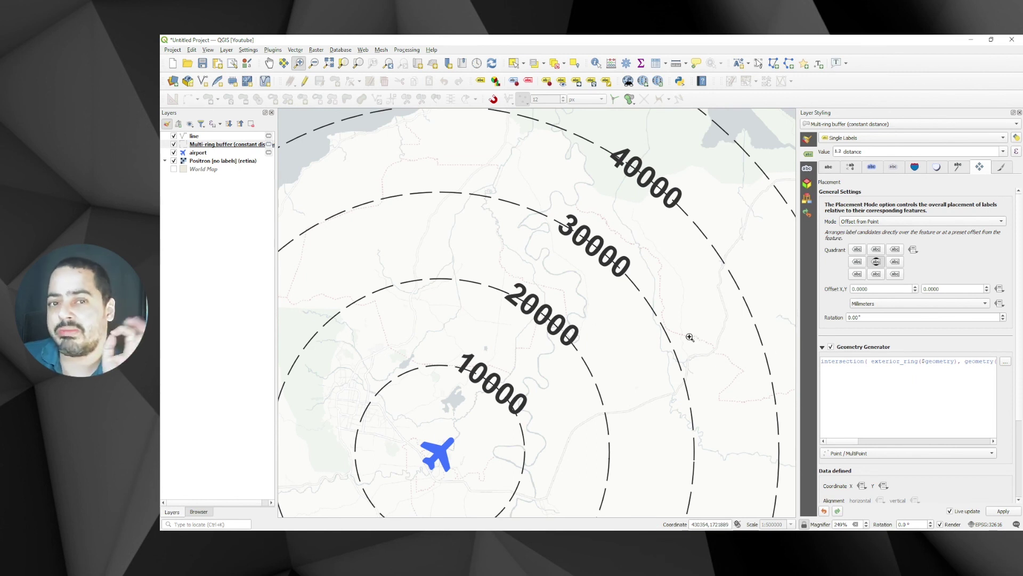
- Enable the label mask with a size of 1 millimetre and open the buffer layer's mask settings
{"action": "left_click", "coordinate": [893, 169]}
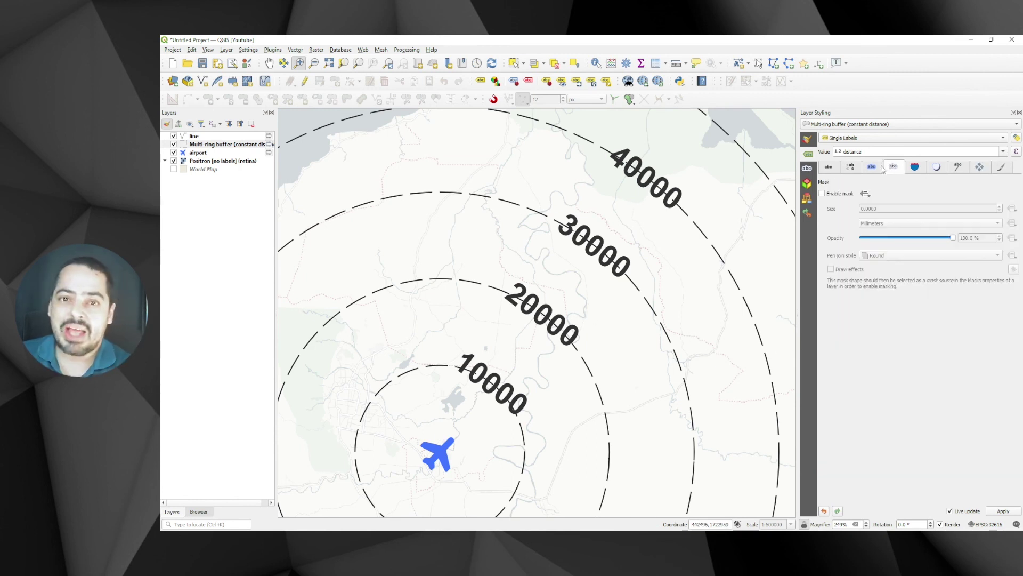
{"action": "left_click", "coordinate": [838, 195]}
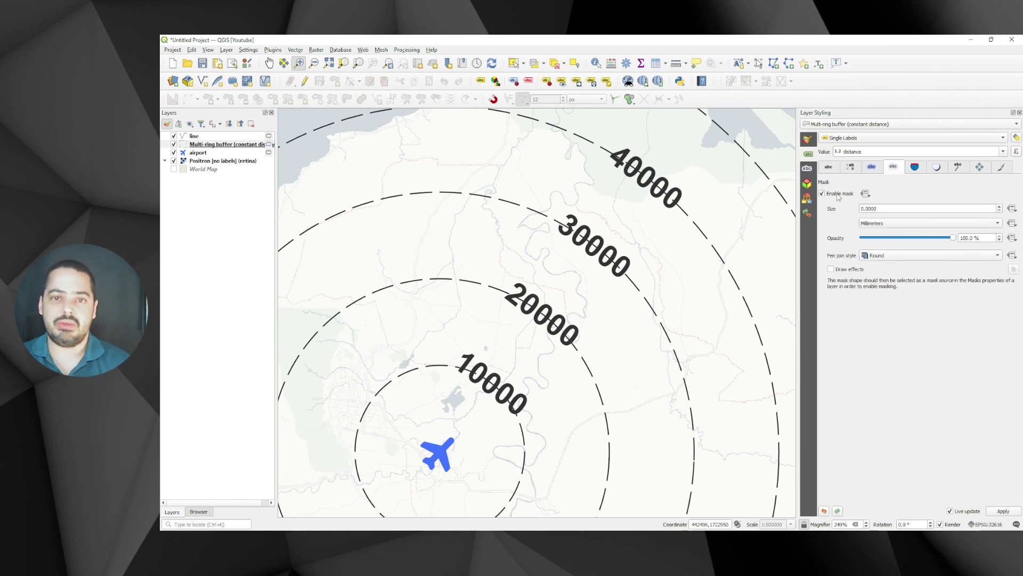
{"action": "double_click", "coordinate": [857, 208]}
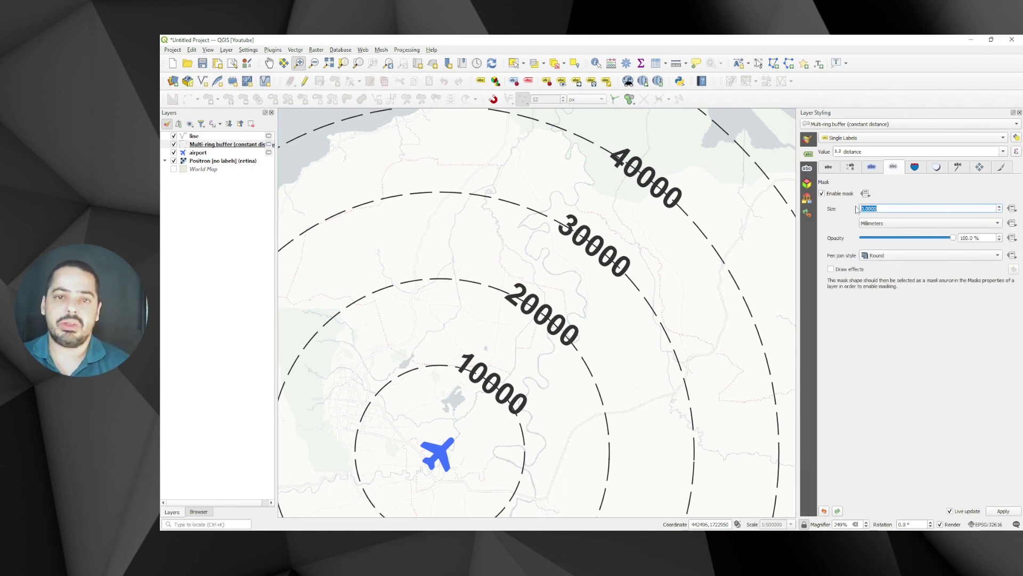
{"action": "type", "text": "1"}
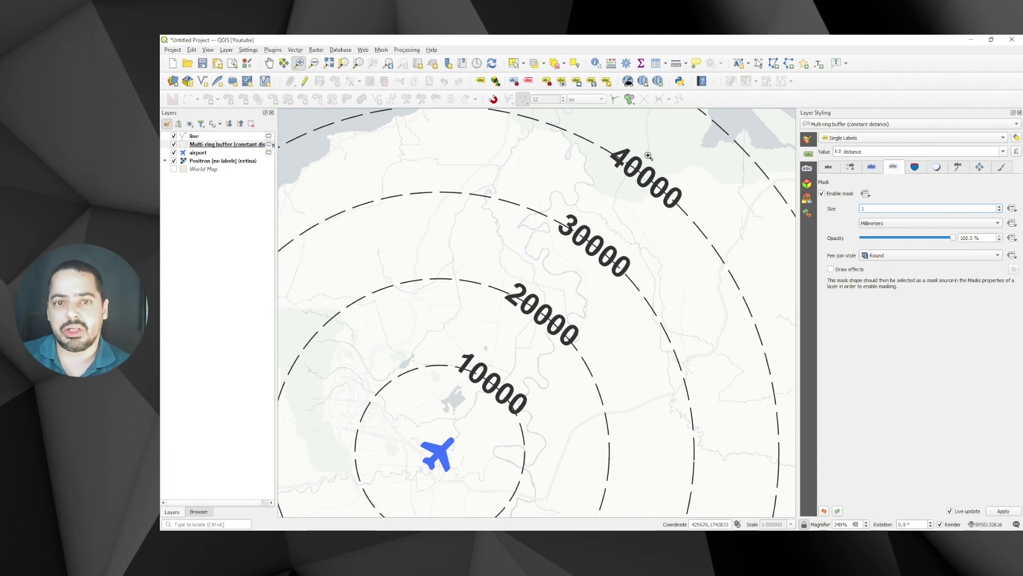
{"action": "left_click", "coordinate": [808, 169]}
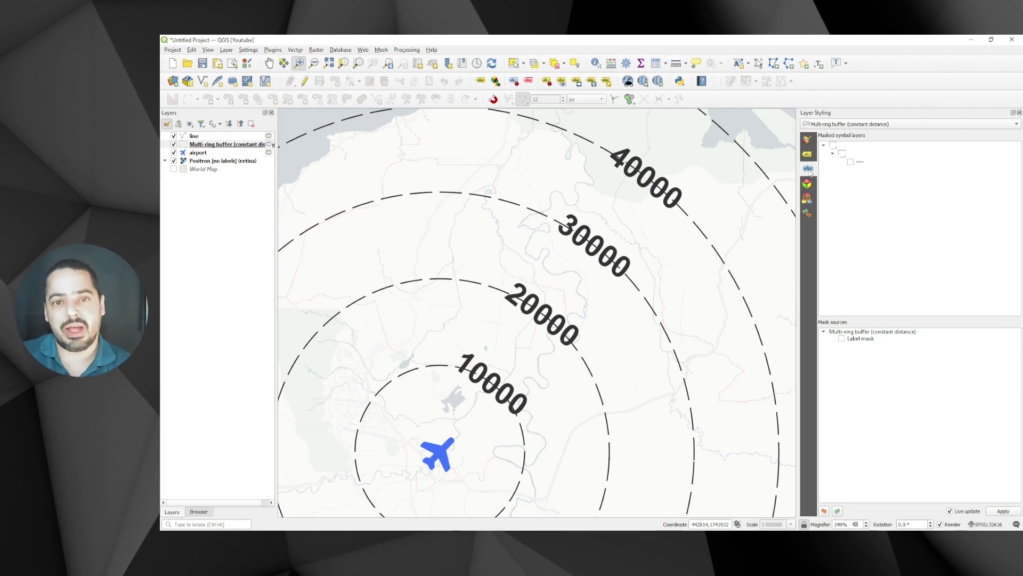
- Set the buffer layer's dashed outline as the masked symbol layer and its label mask as the mask source
{"action": "left_click", "coordinate": [850, 162]}
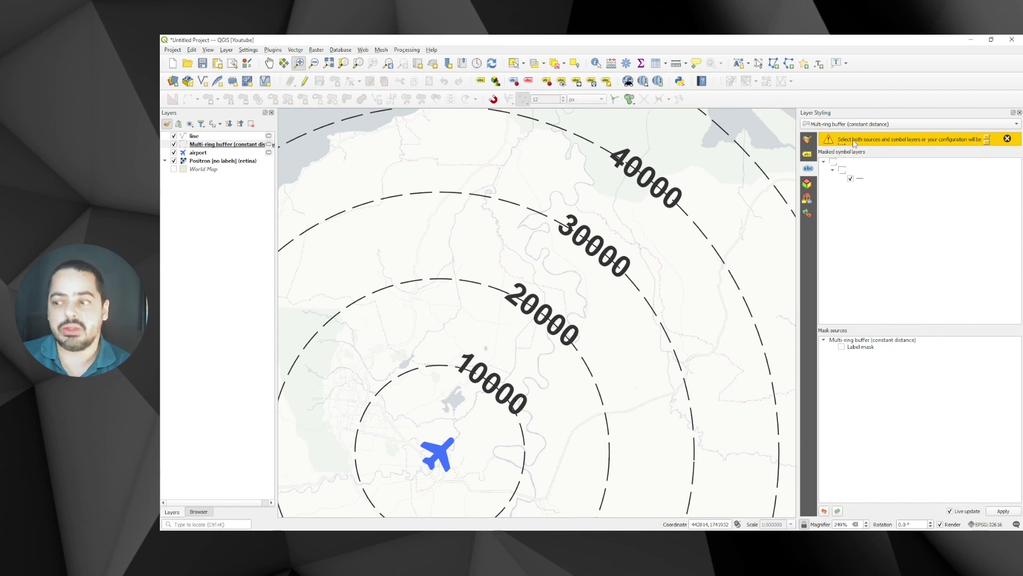
{"action": "left_click", "coordinate": [843, 347]}
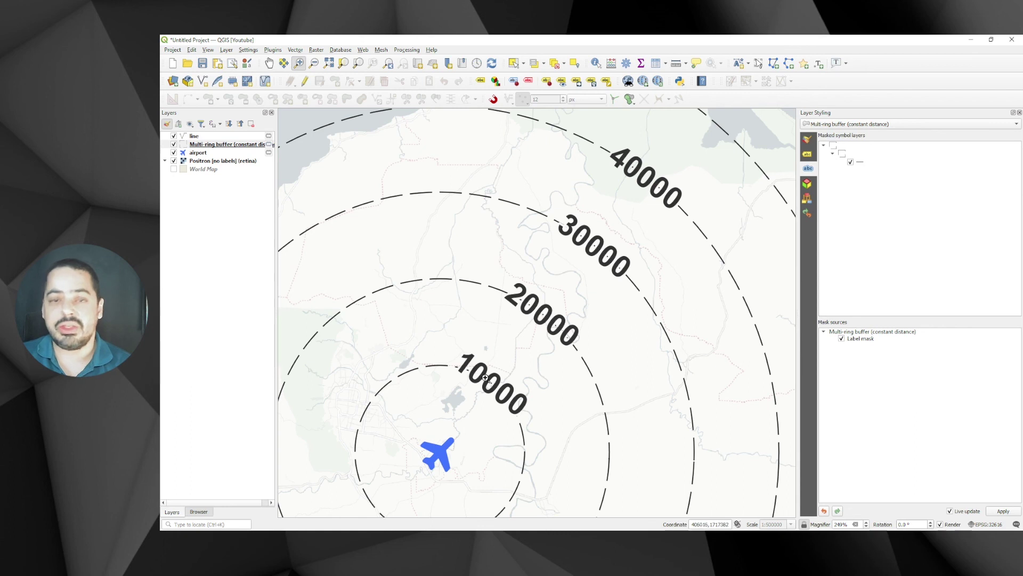
- Try label mask sizes of 2, 3 and 4 millimetres on the buffer labels, and settle on 3 millimetres
{"action": "left_click", "coordinate": [808, 156]}
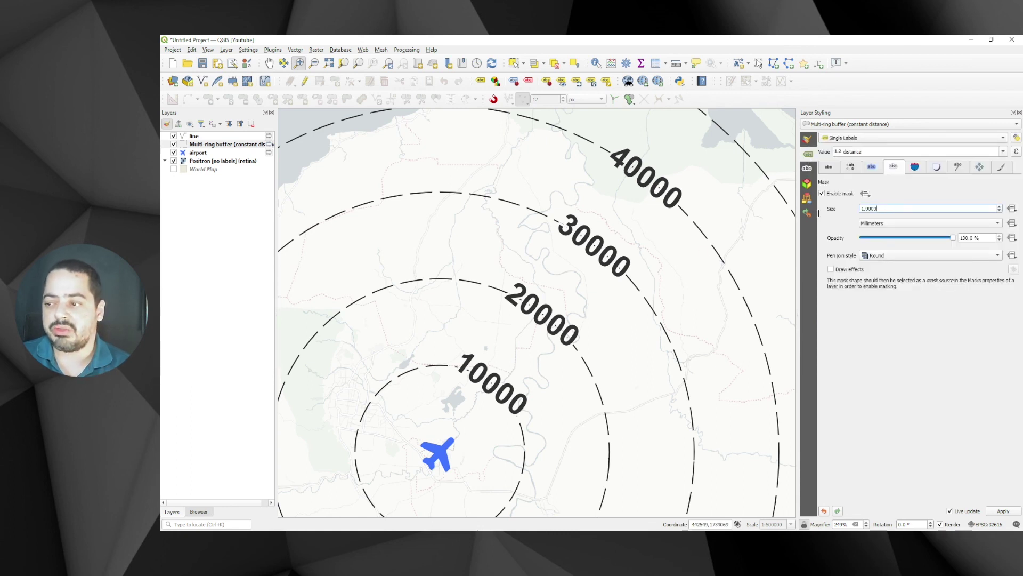
{"action": "double_click", "coordinate": [860, 210]}
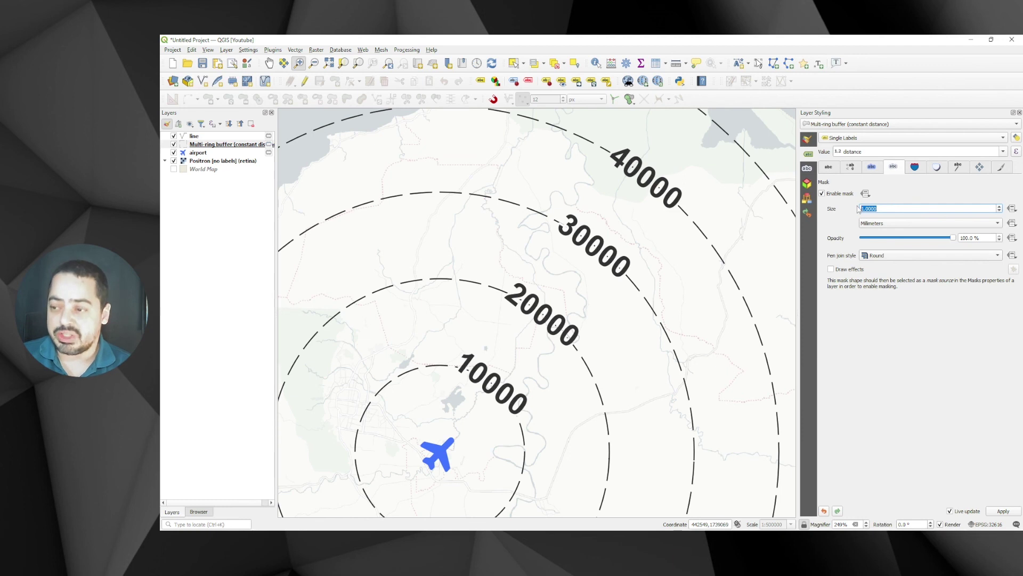
{"action": "type", "text": "2"}
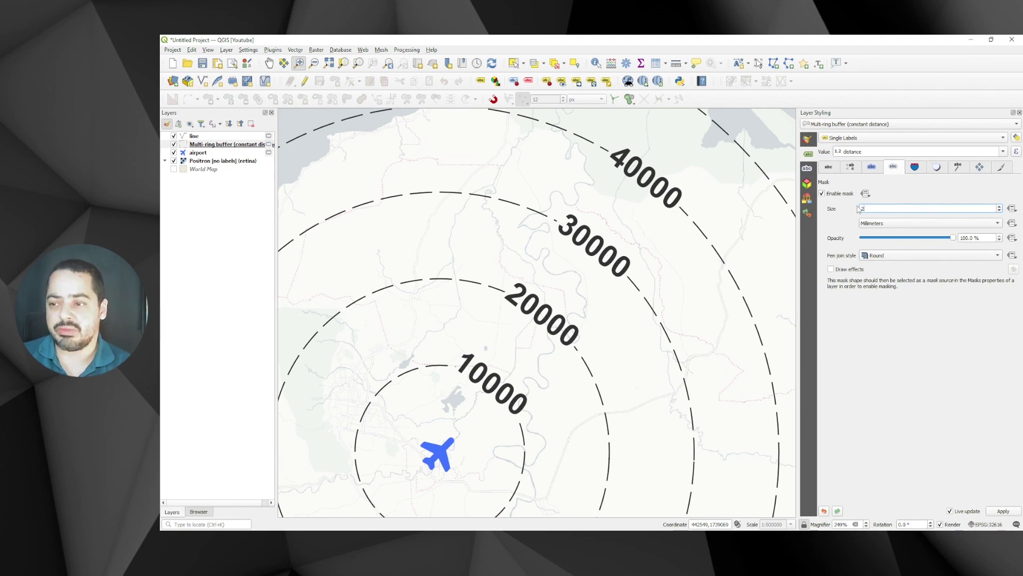
{"action": "double_click", "coordinate": [859, 208]}
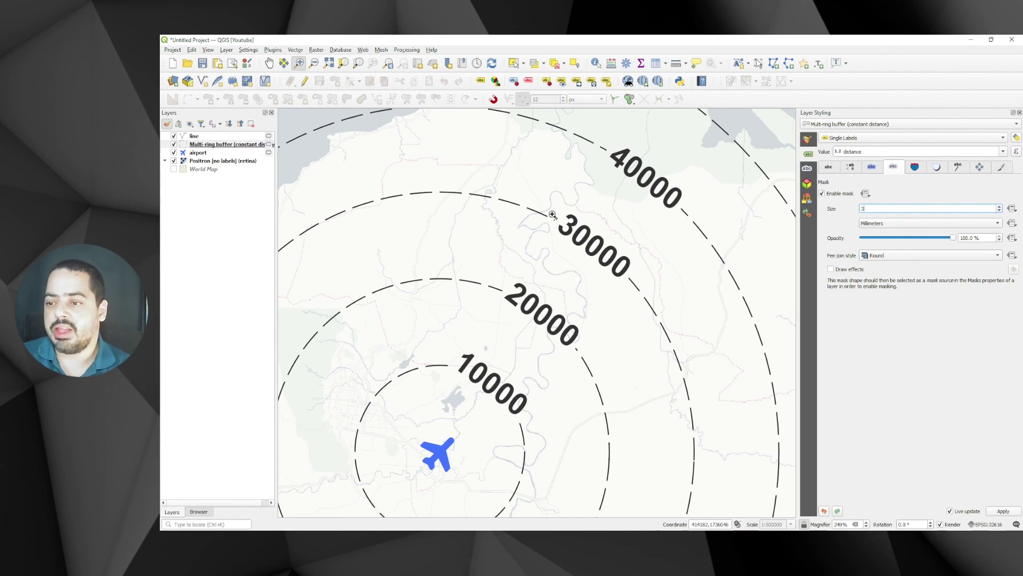
{"action": "double_click", "coordinate": [862, 209]}
{"action": "type", "text": "4"}
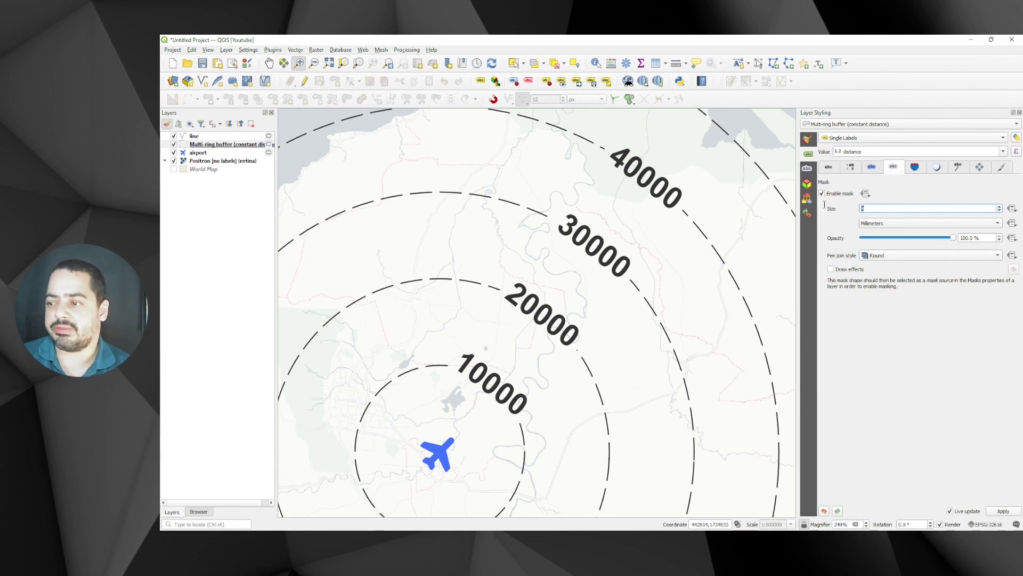
- Examine the masked distance labels at several map scales, and zoom to the full extent of the multi-ring buffer layer
{"action": "scroll", "coordinate": [590, 236], "scroll_direction": "down", "scroll_amount": 2}
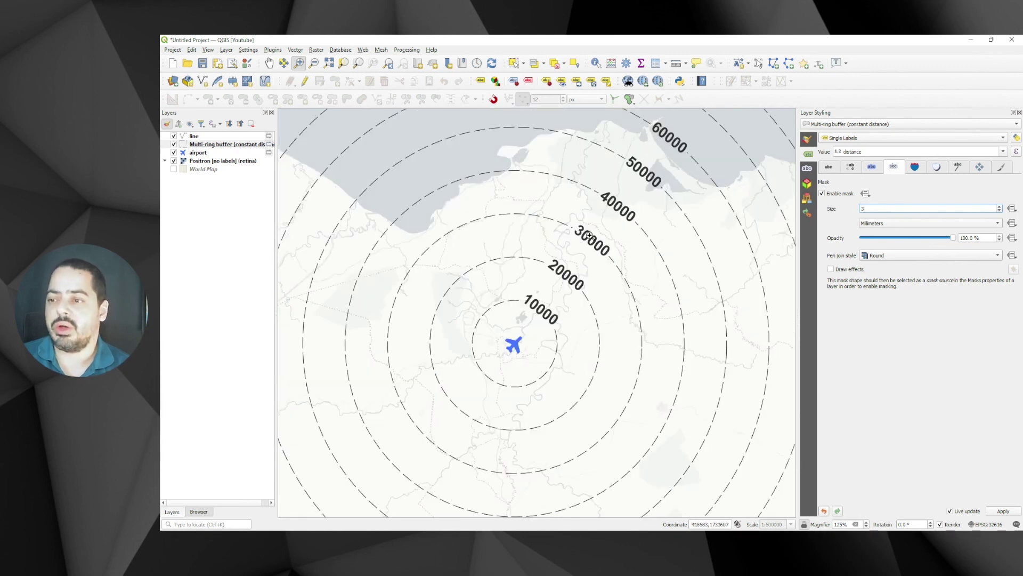
{"action": "scroll", "coordinate": [584, 246], "scroll_direction": "down", "scroll_amount": 2}
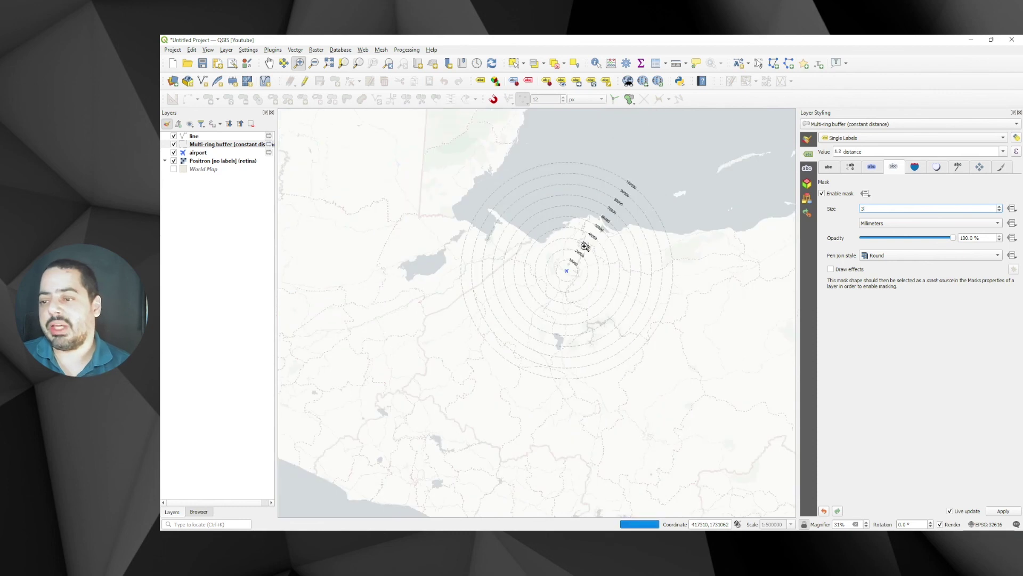
{"action": "scroll", "coordinate": [565, 275], "scroll_direction": "up", "scroll_amount": 3}
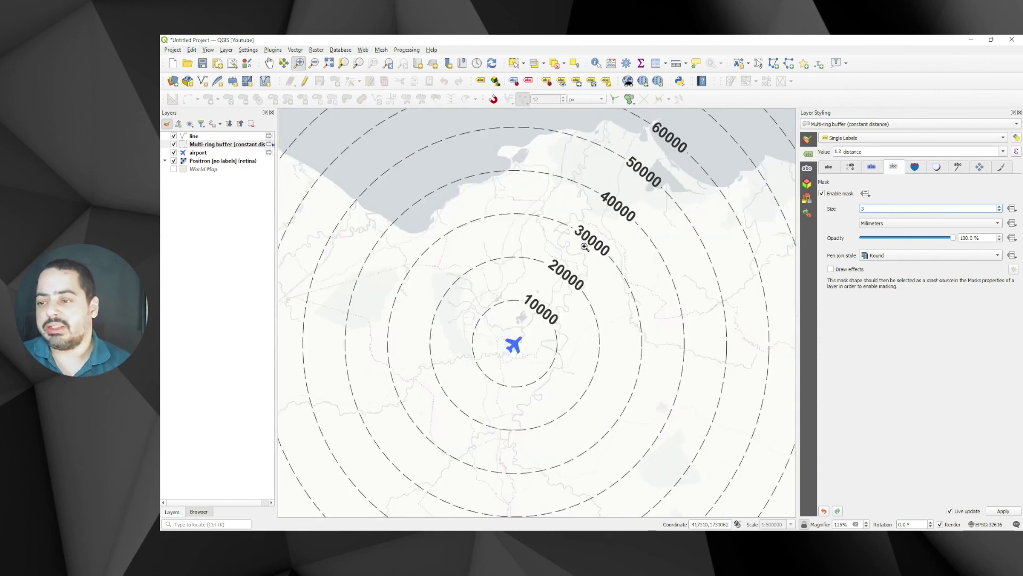
{"action": "right_click", "coordinate": [221, 145]}
{"action": "left_click", "coordinate": [231, 150]}
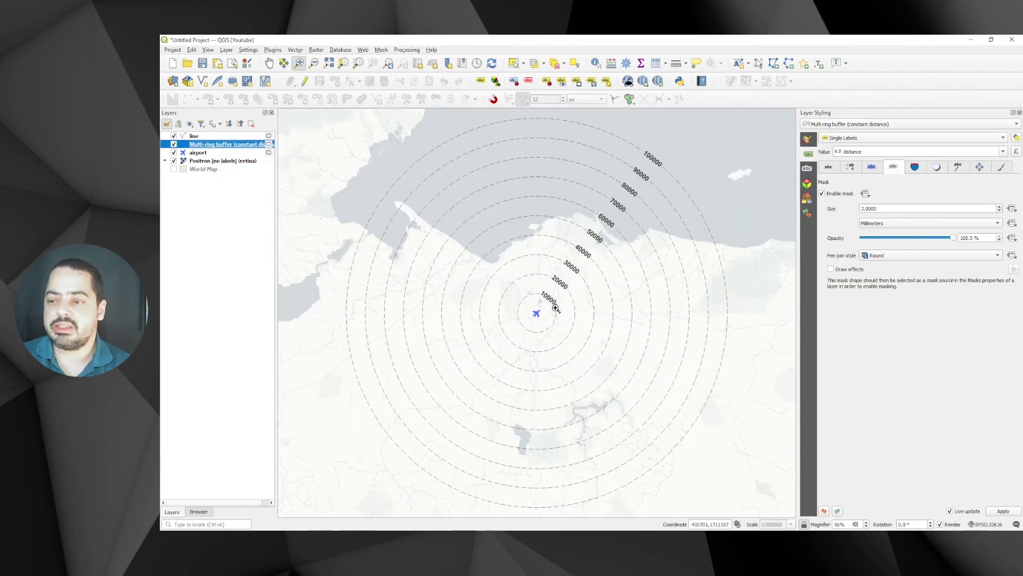